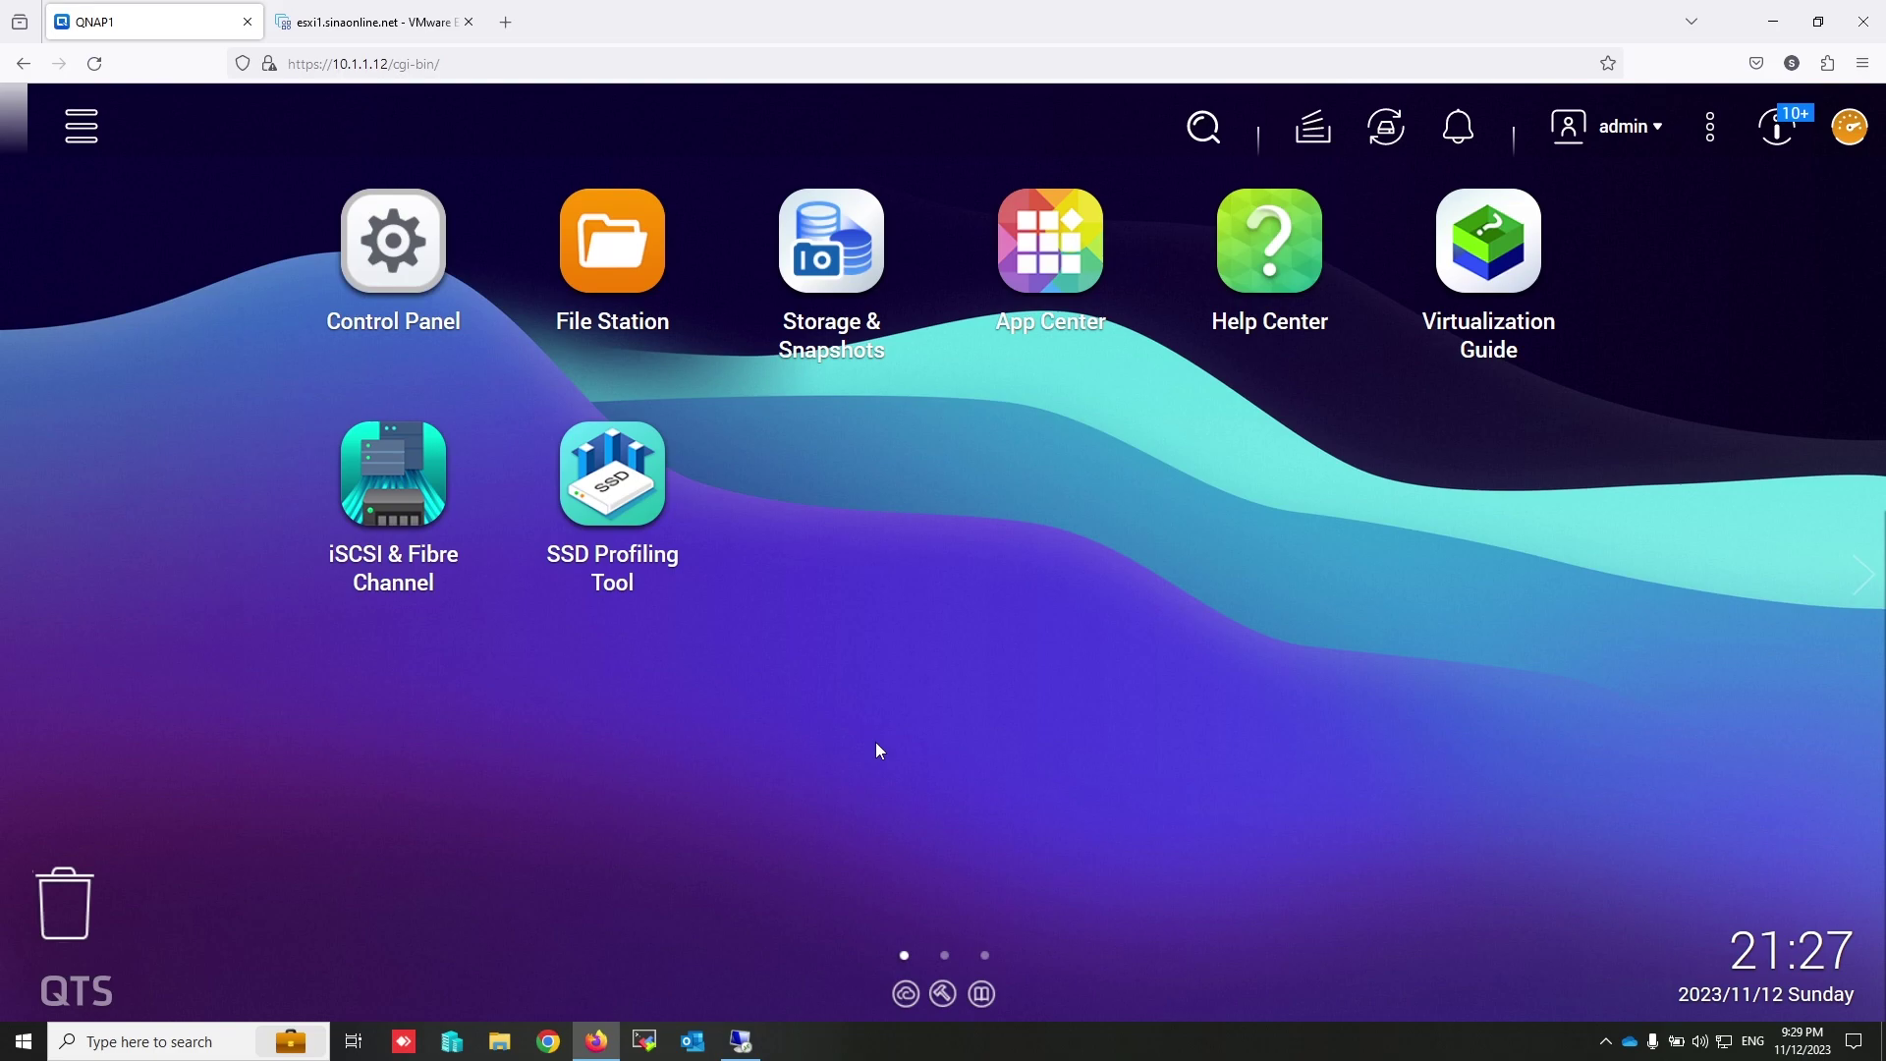
# Open iSCSI & Fibre Channel in QTS to list the QNAP1 target with its 3.30 TB LUN
pyautogui.click(400, 496)
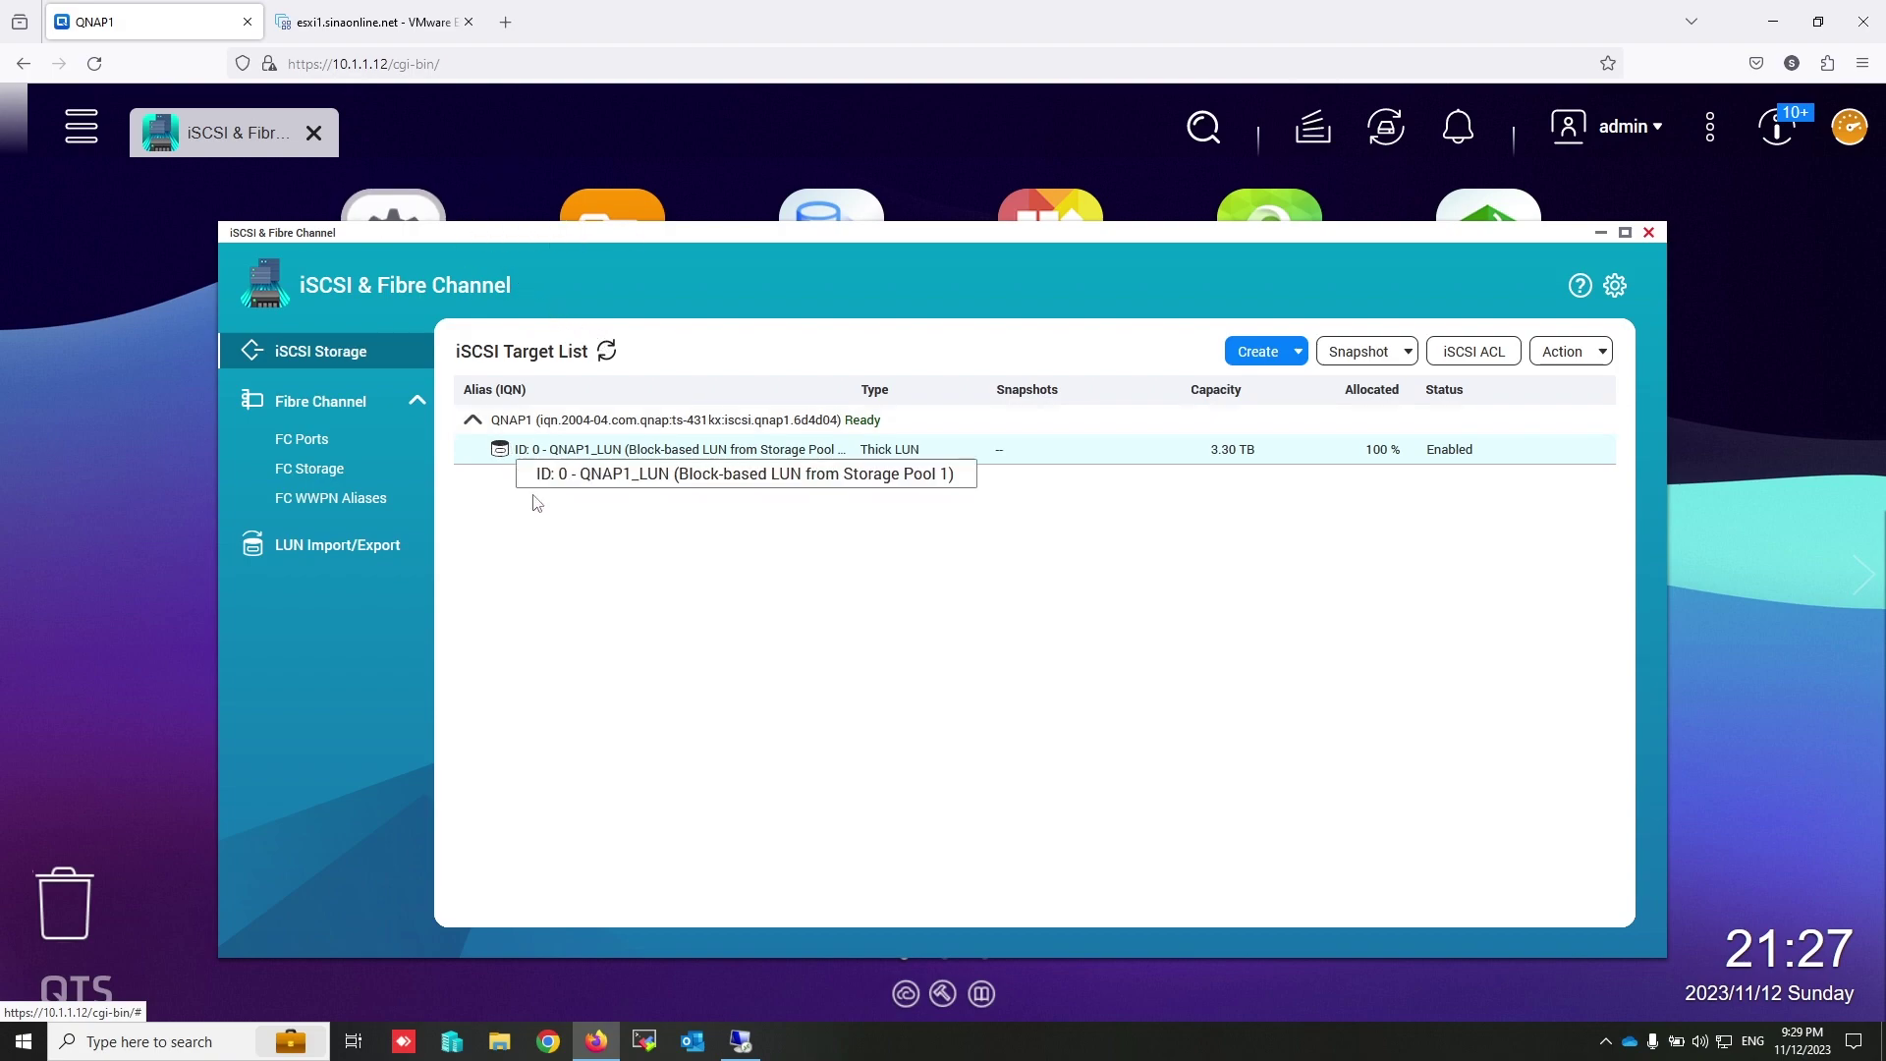
# Sign in to the Windows Server remote session with the account password
pyautogui.click(741, 1041)
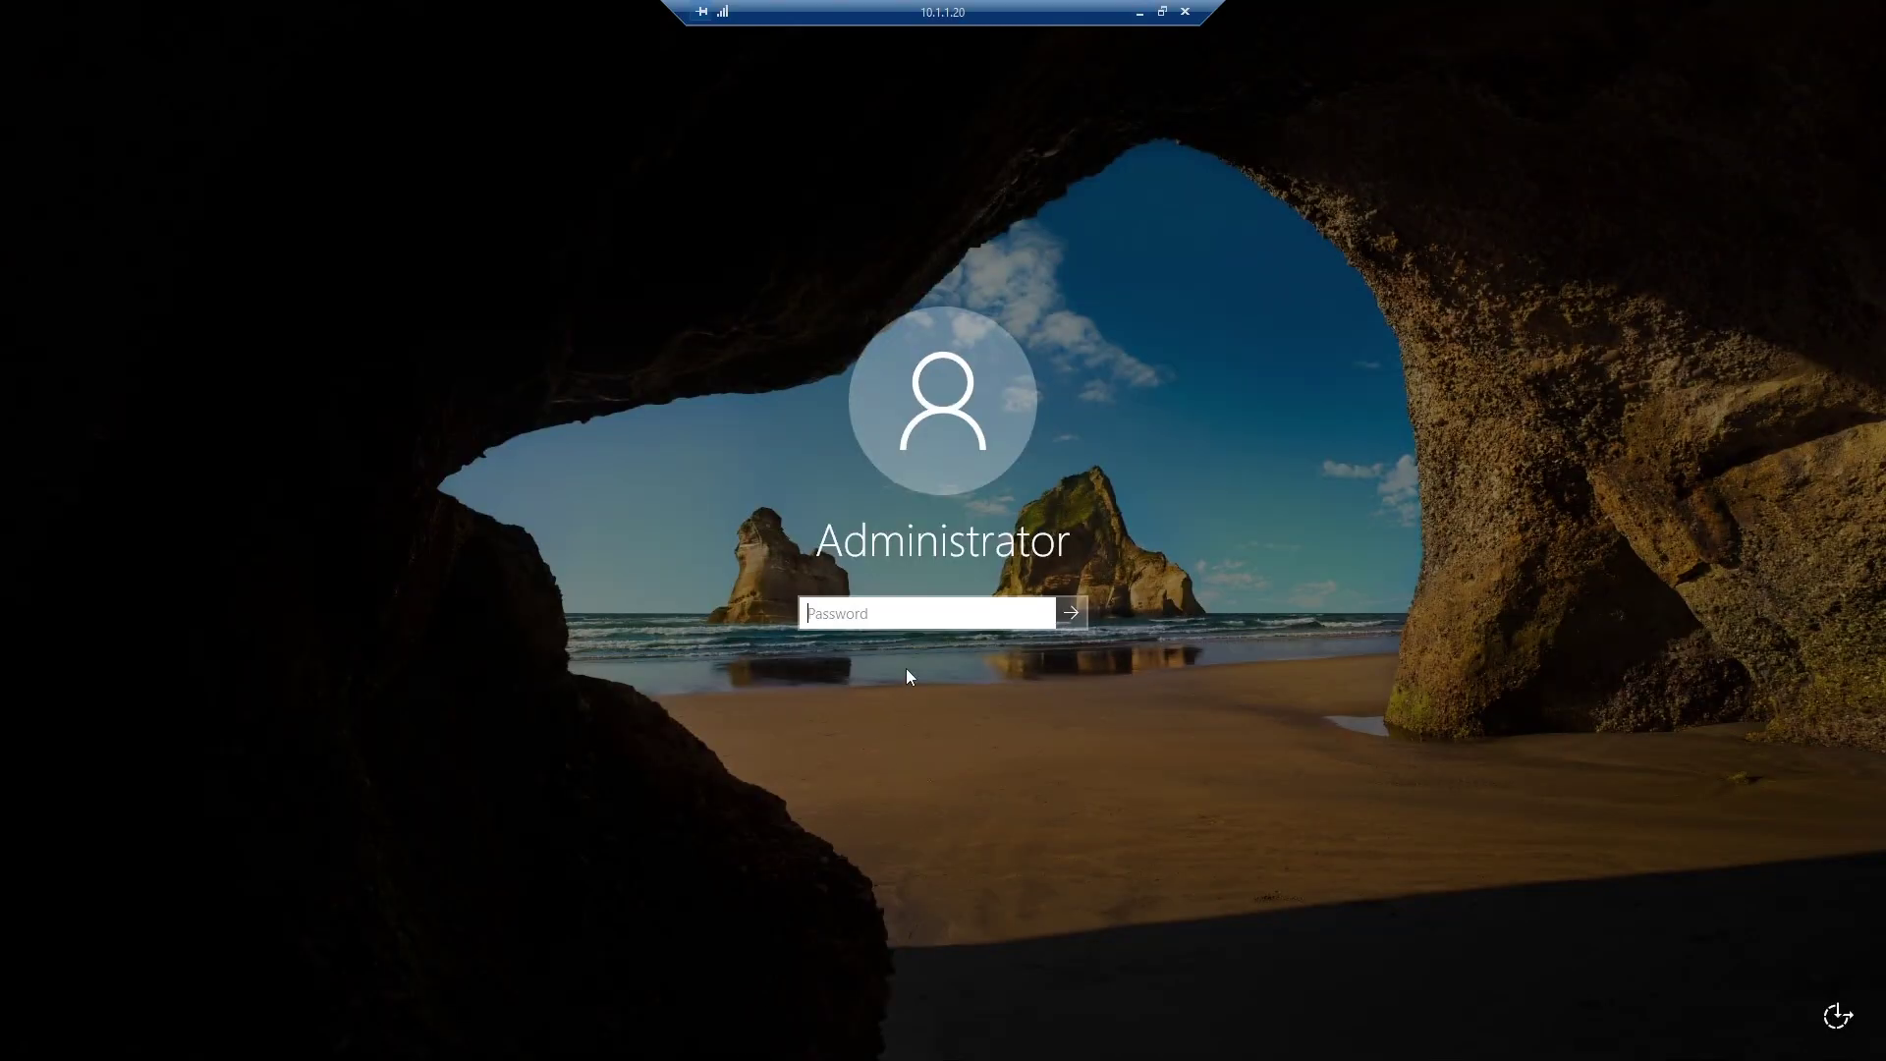
pyautogui.write('*******')
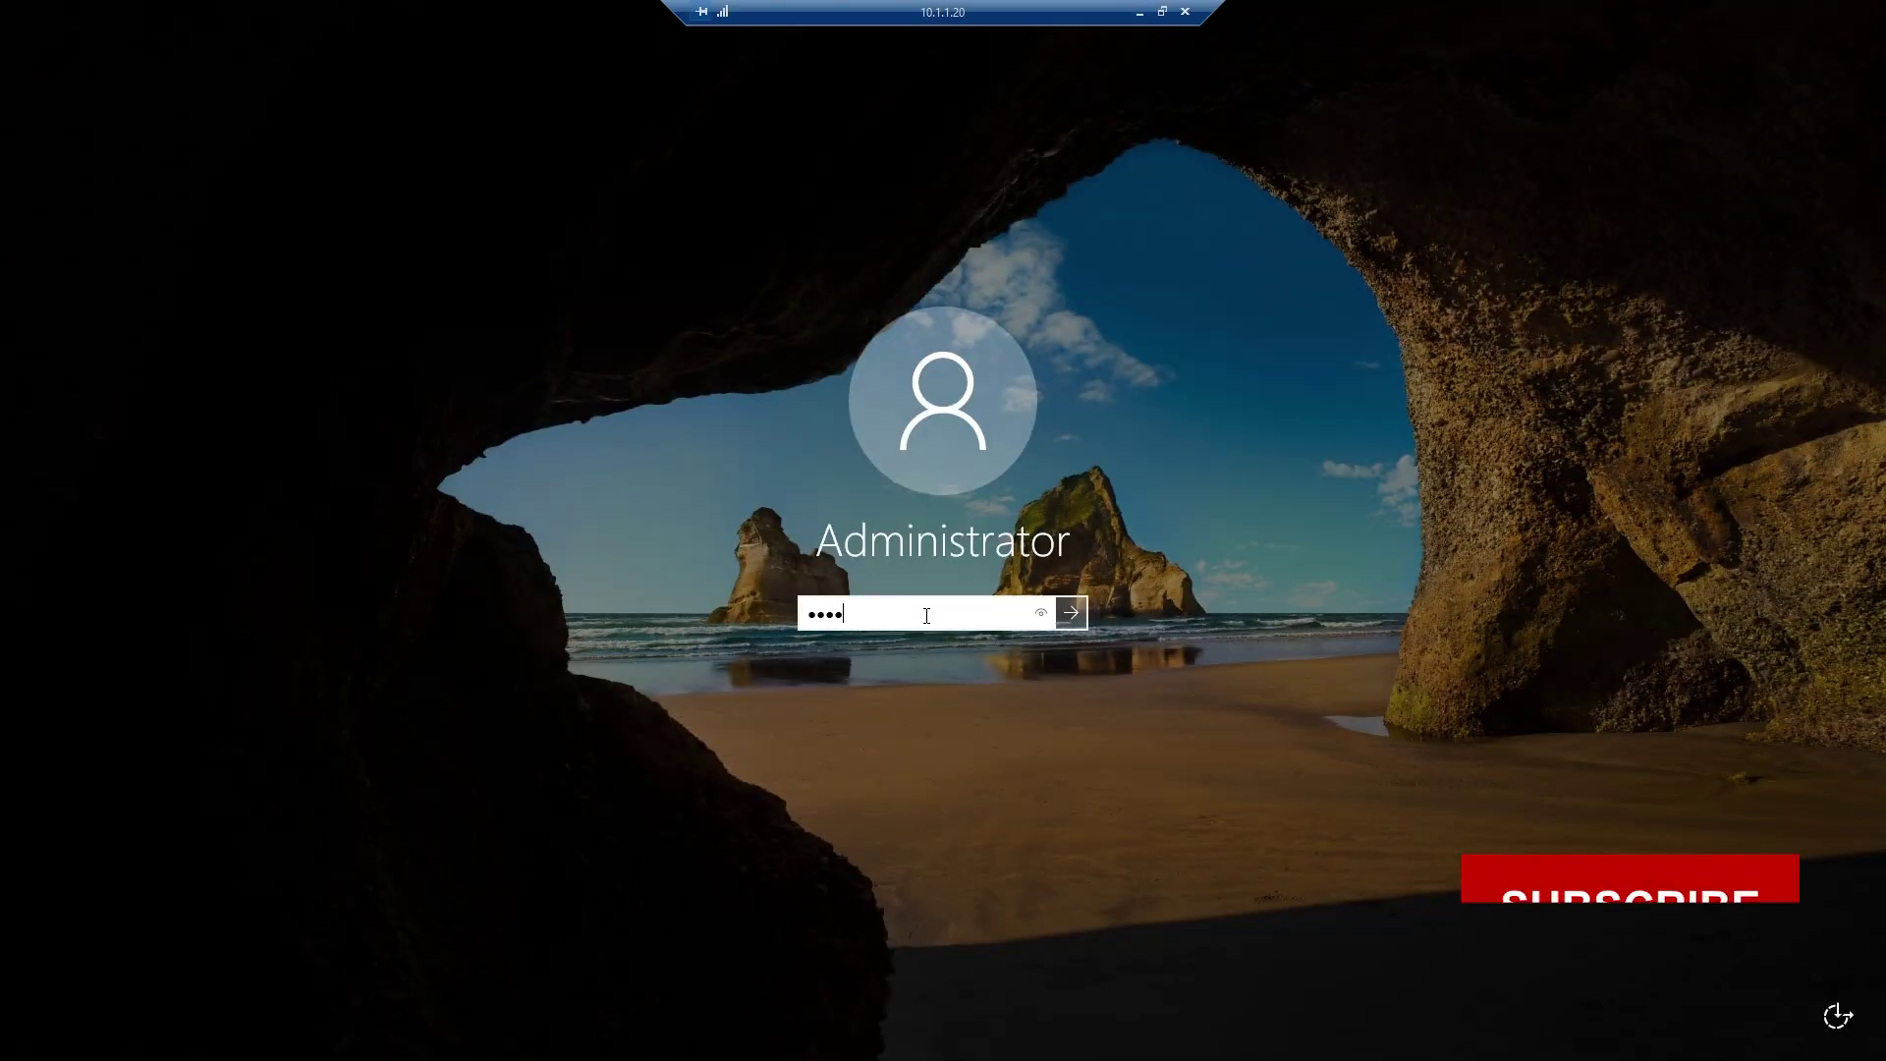
pyautogui.press('Return')
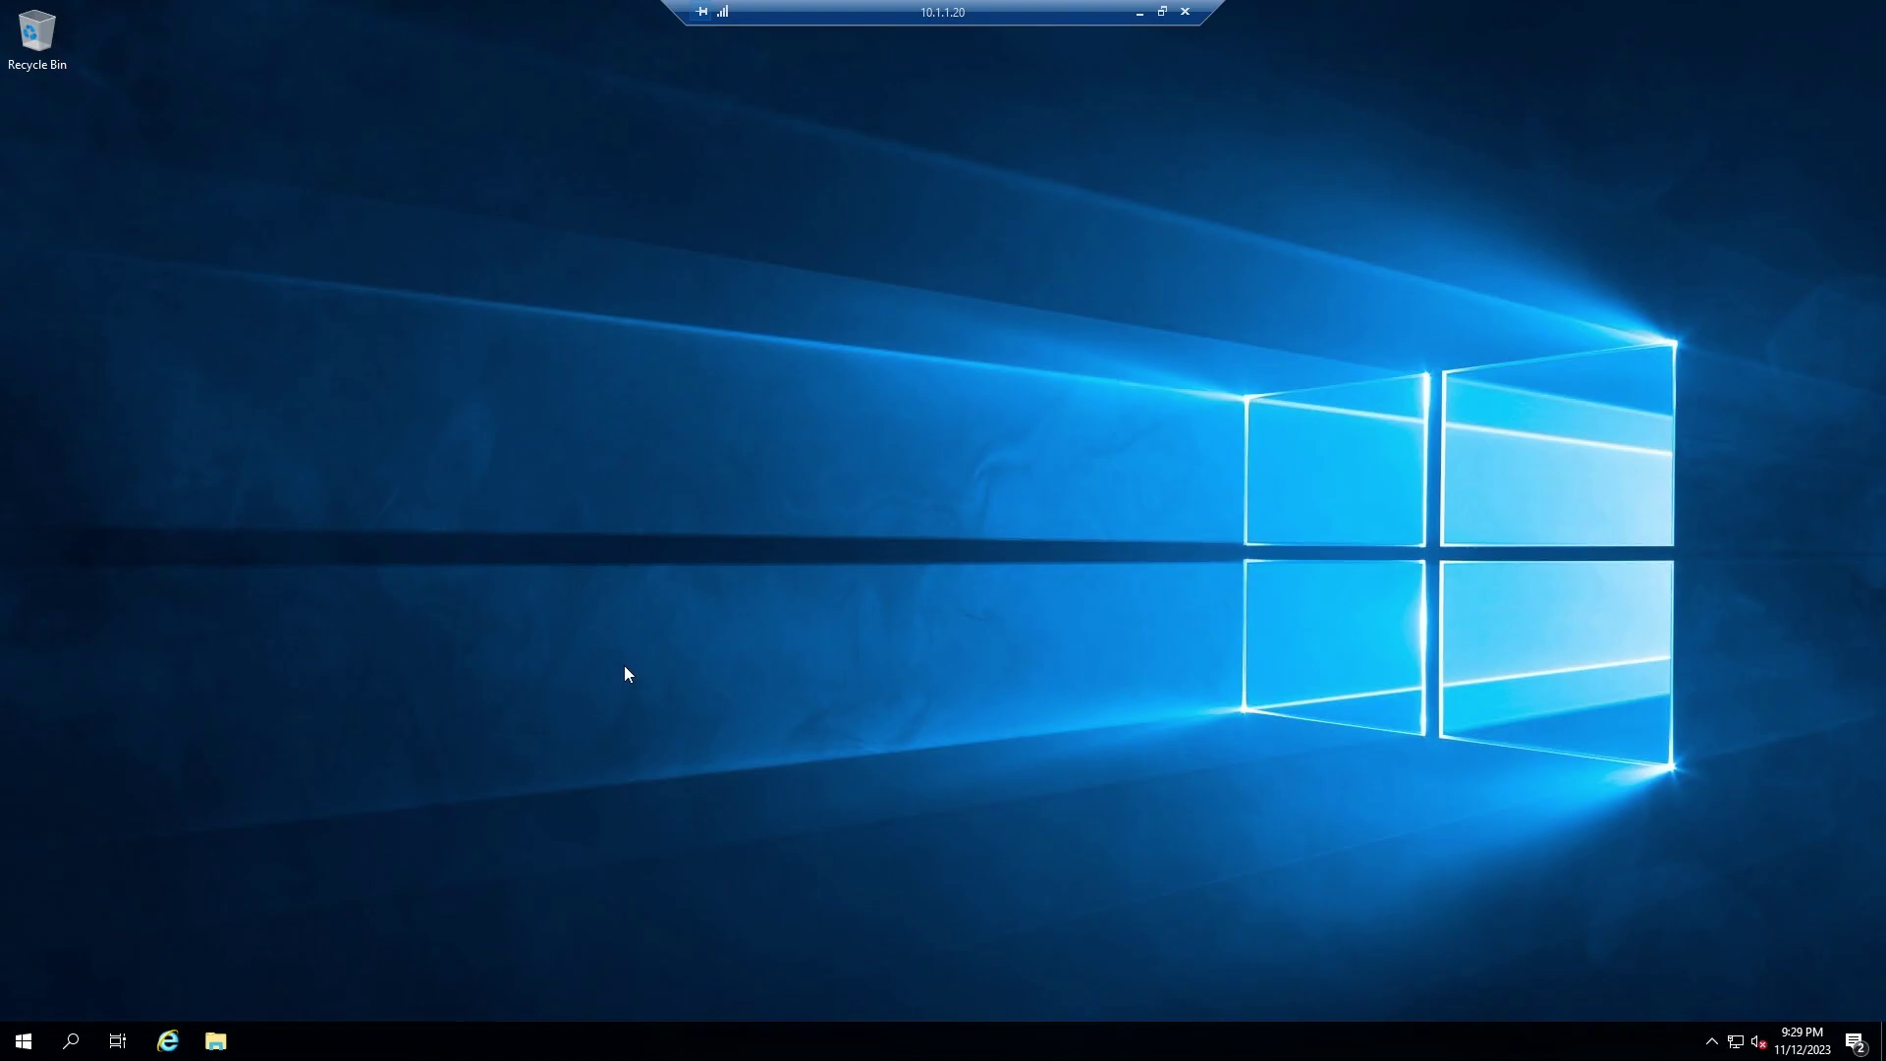
# Run ping 10.1.1.12 in an elevated Command Prompt and highlight the reply lines
pyautogui.click(25, 1043)
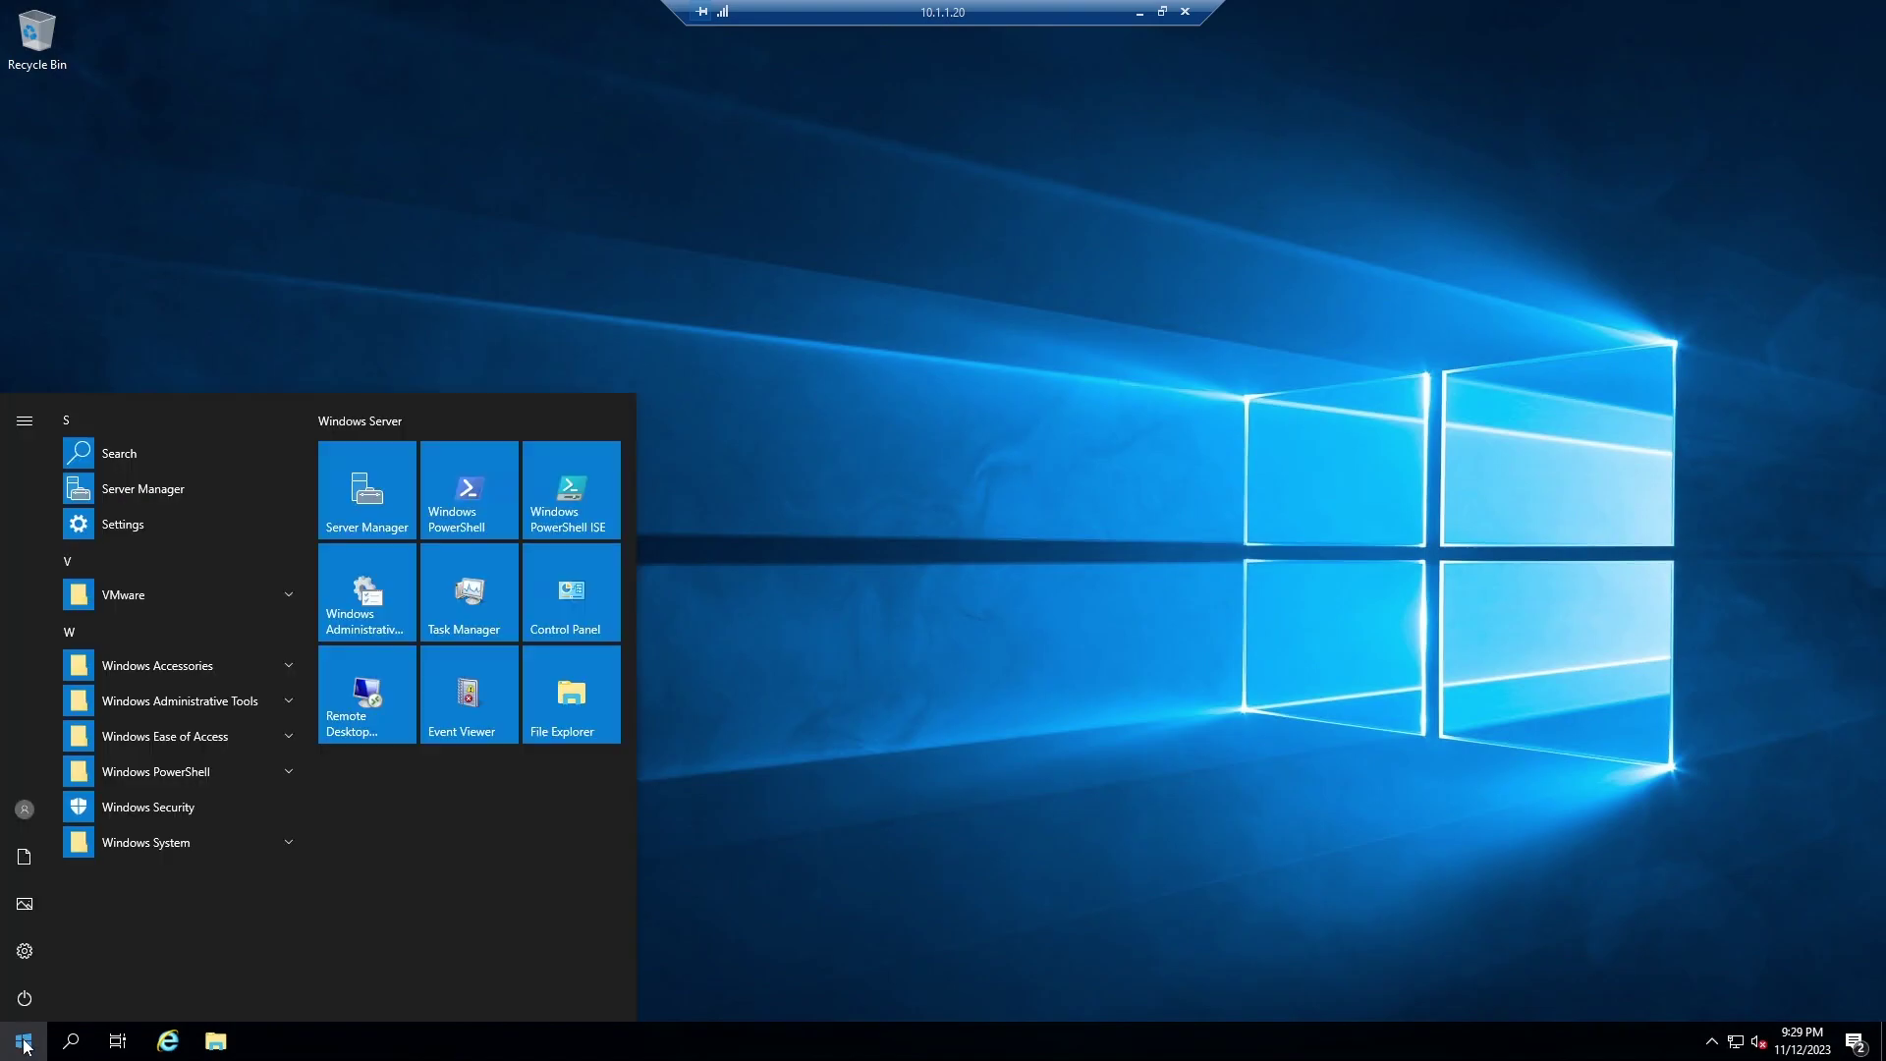
pyautogui.write('cmd')
pyautogui.hotkey('ctrl', 'shift', 'Return')
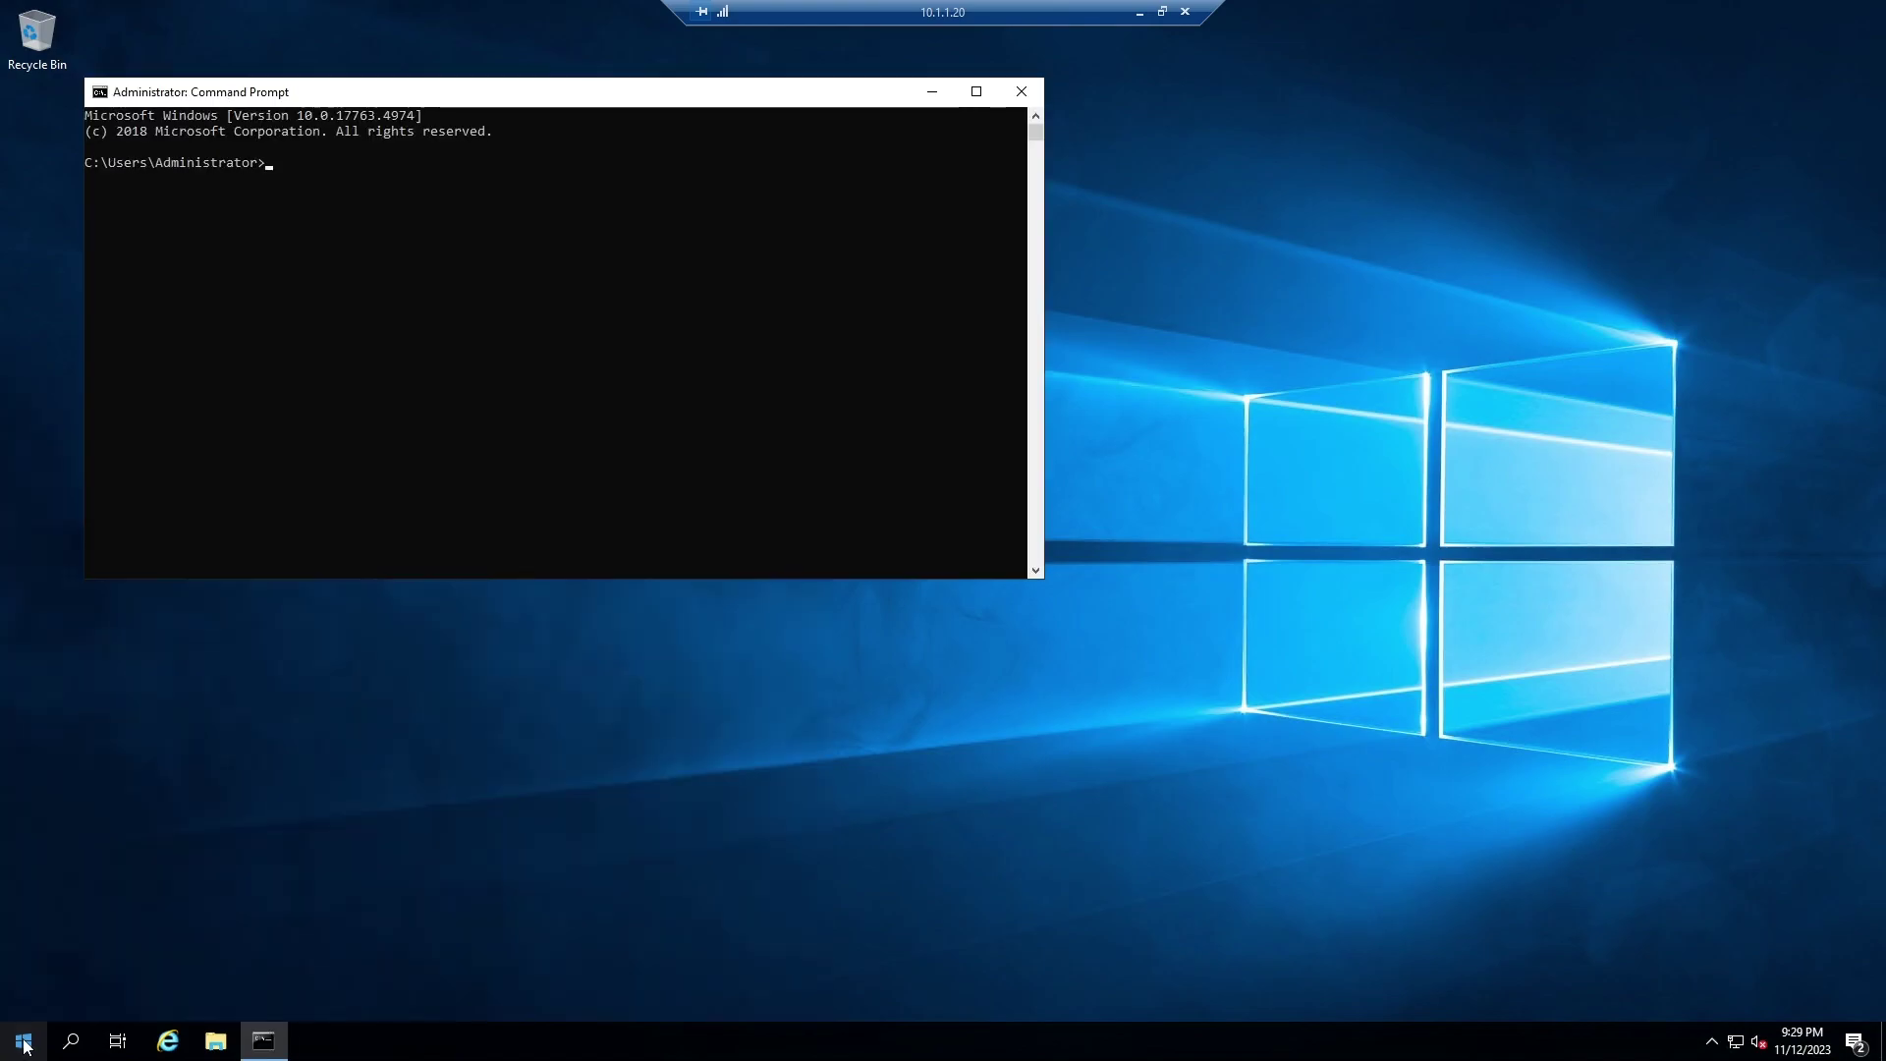
pyautogui.write('ping 10.1.1.12')
pyautogui.press('Return')
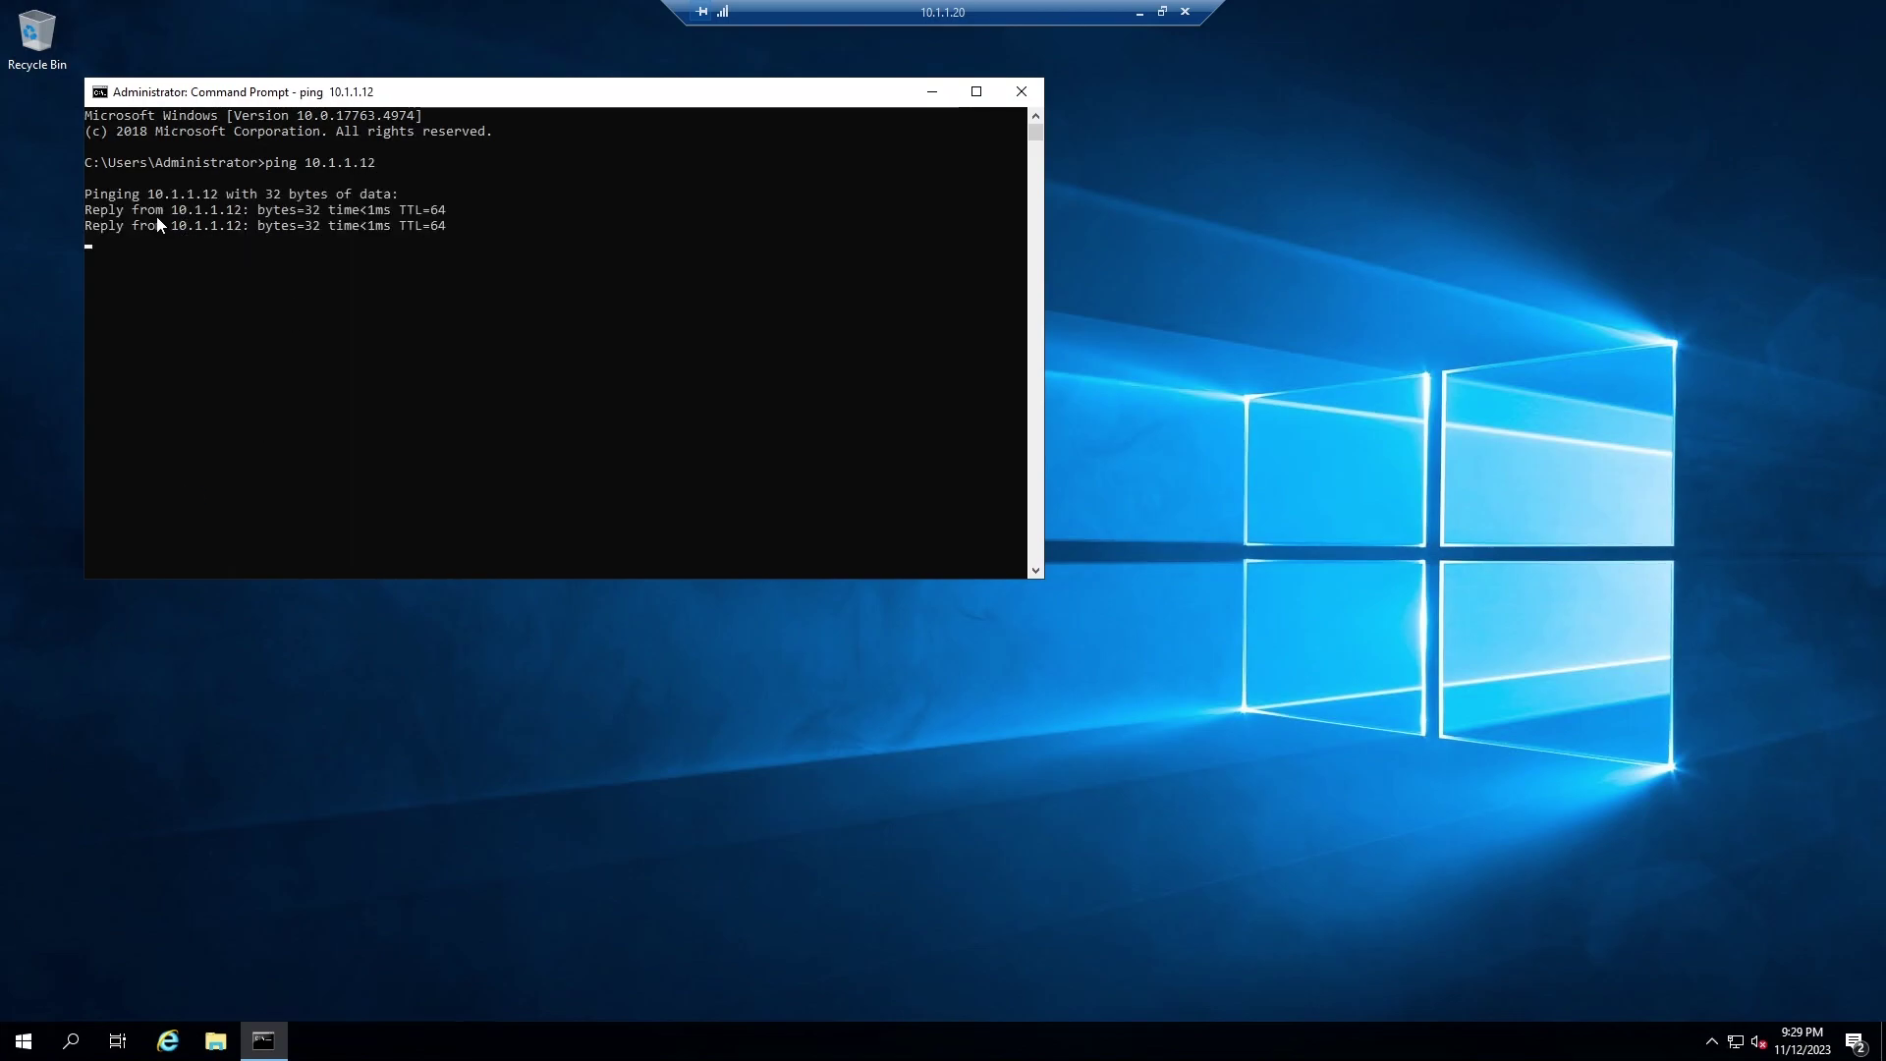
pyautogui.moveTo(157, 218); pyautogui.dragTo(273, 228)
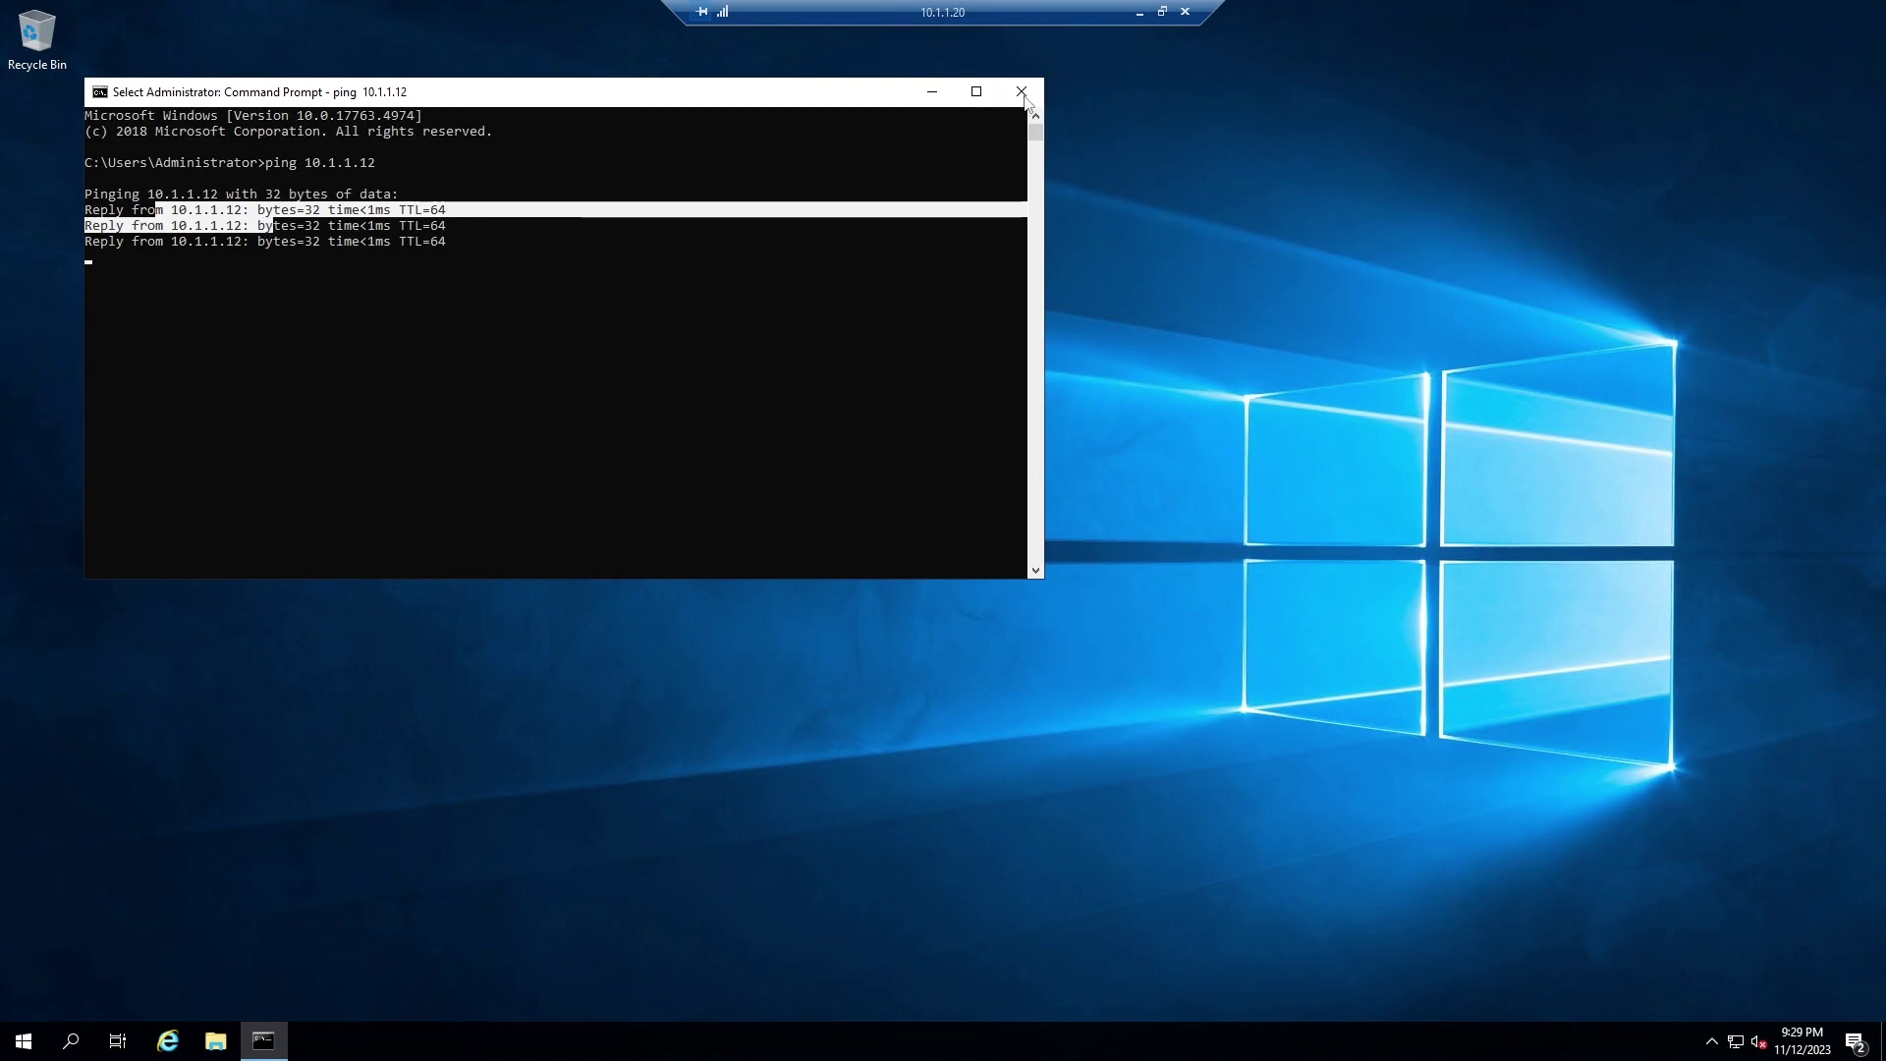
# Launch iSCSI Initiator by searching 'isc' and agree to start the Microsoft iSCSI service
pyautogui.click(24, 1040)
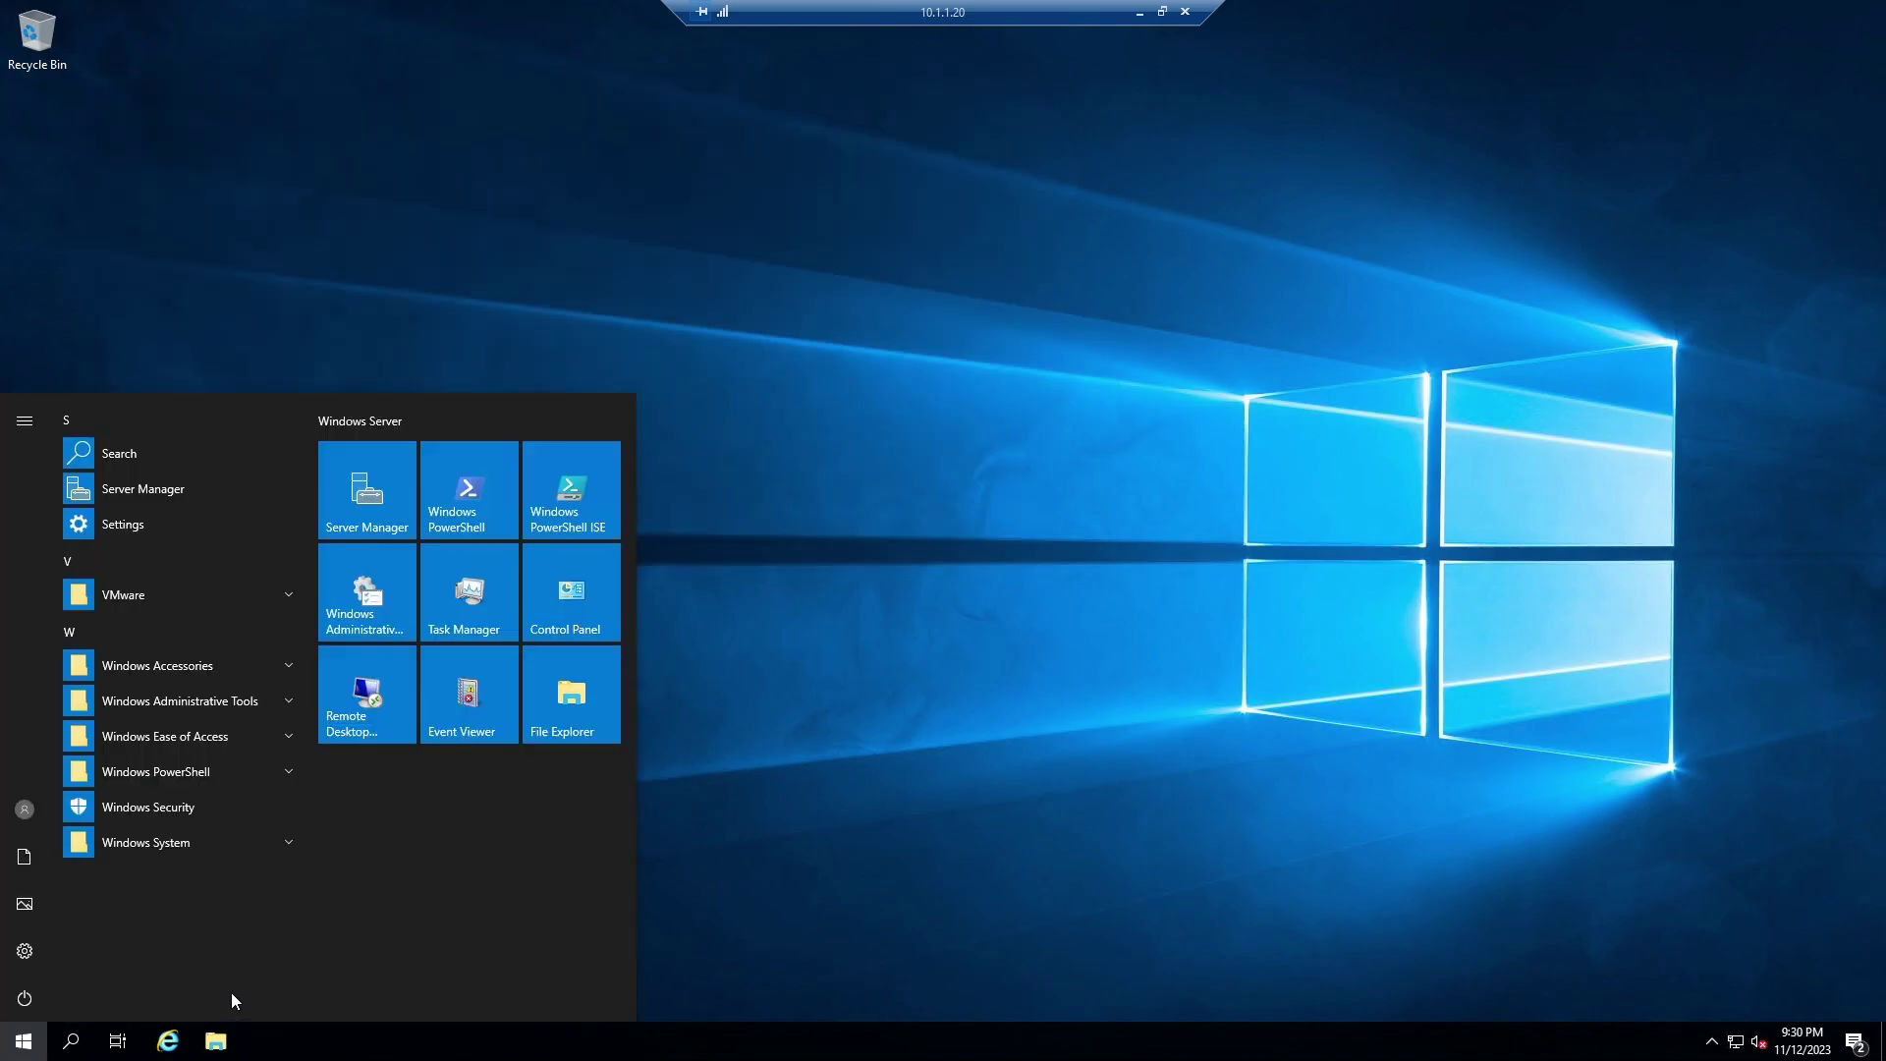
pyautogui.write('isc')
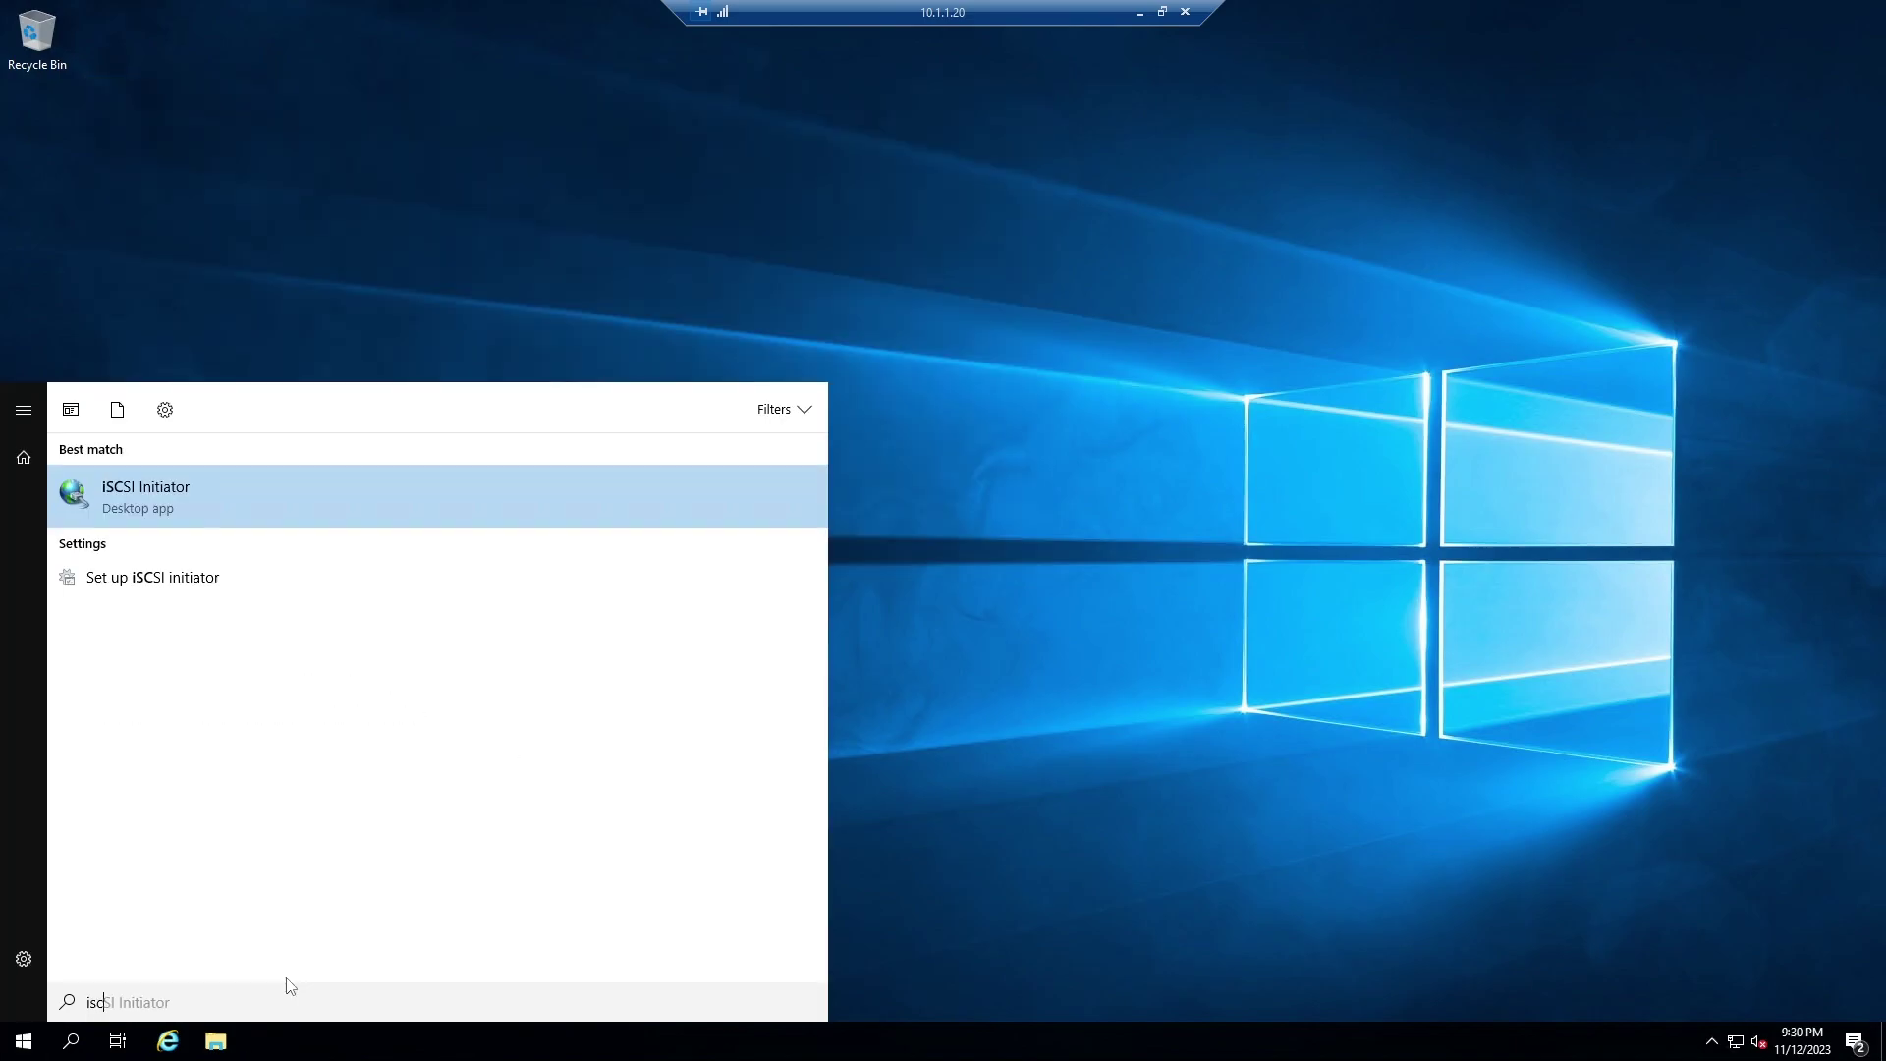
pyautogui.click(160, 499)
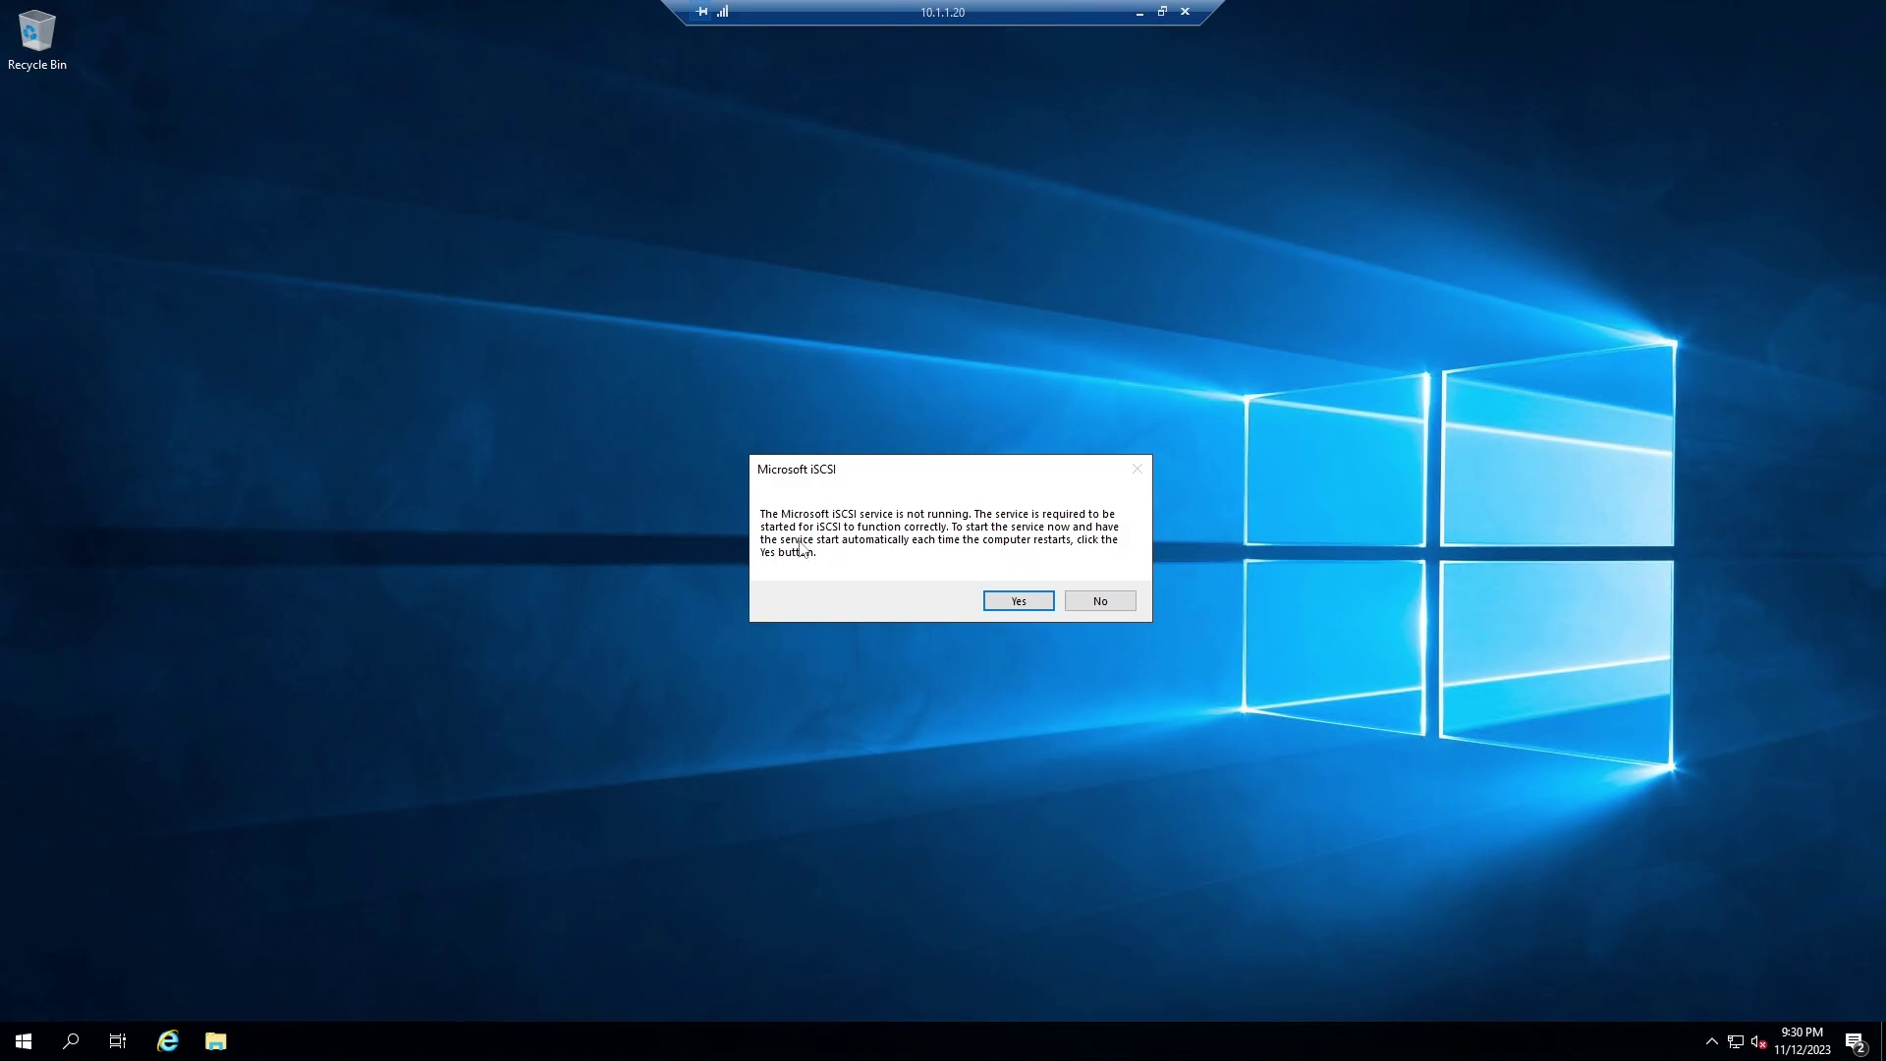
pyautogui.click(1015, 601)
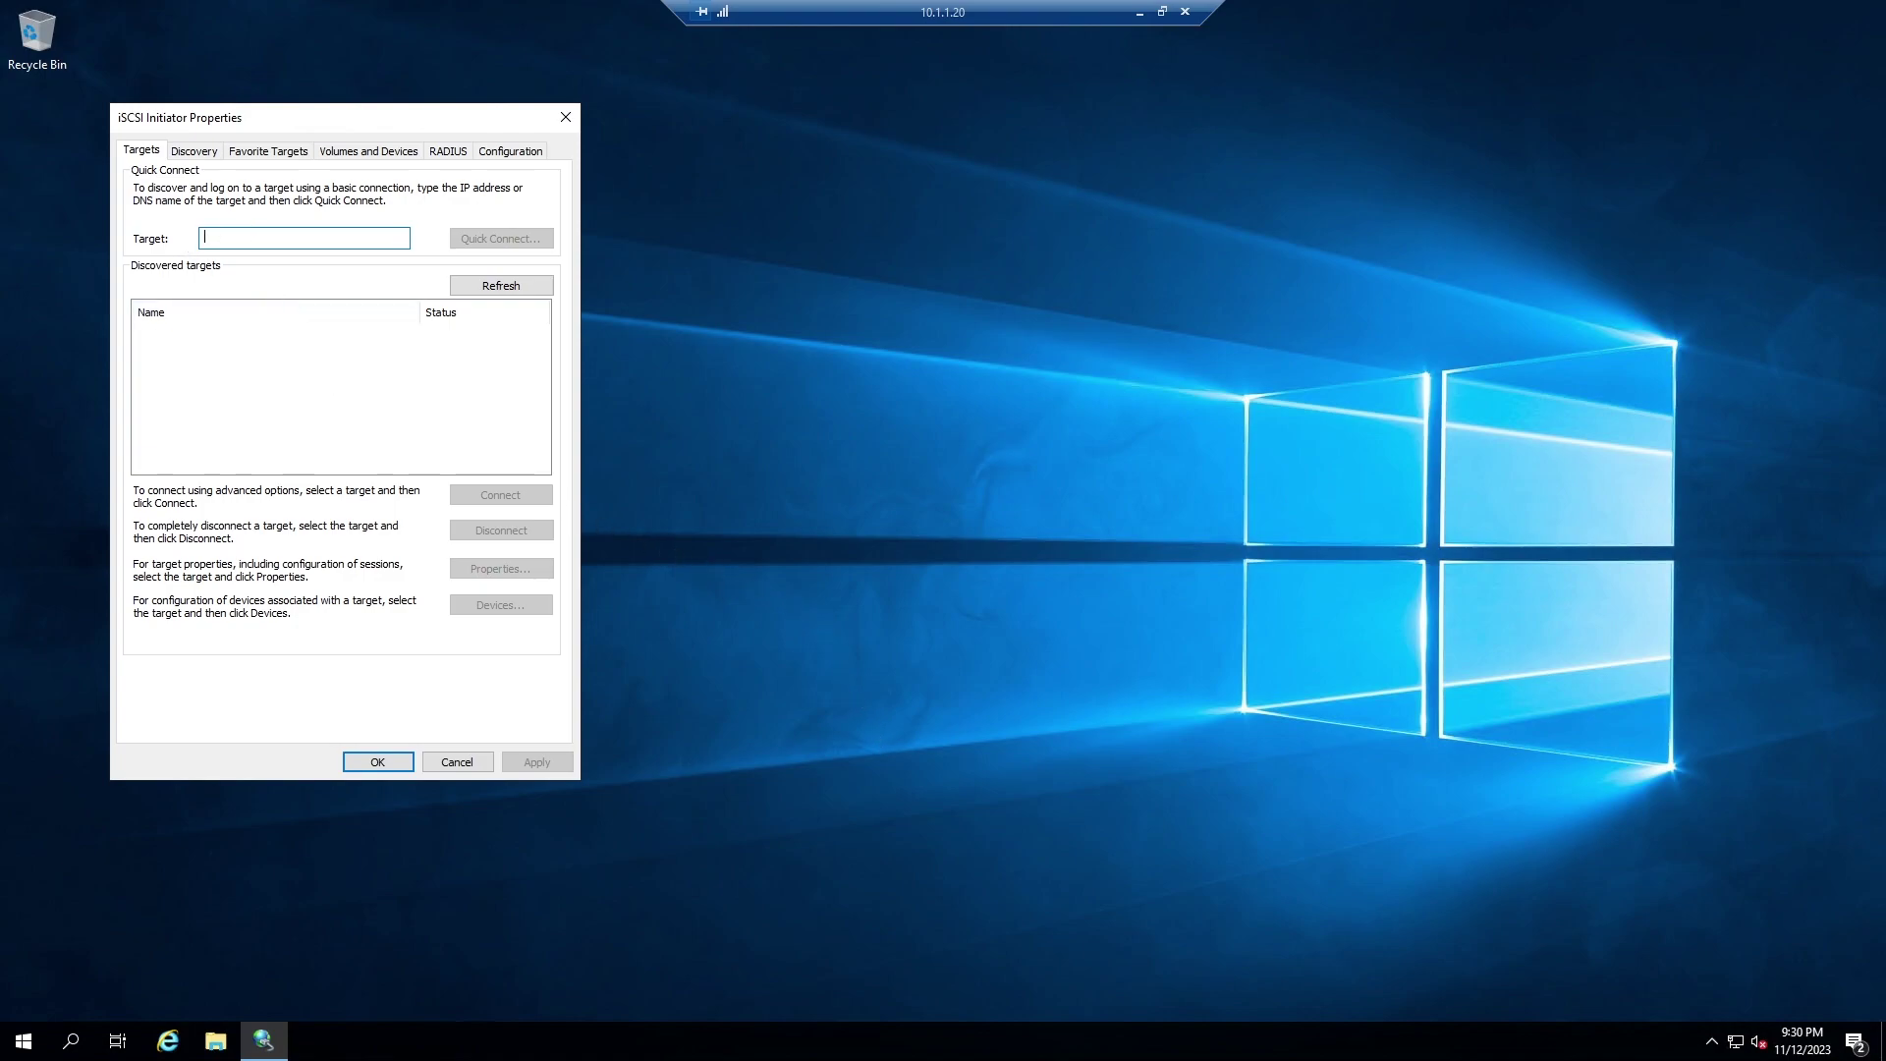
# Quick Connect to the QNAP target at 10.1.1.12, check the NAS page, and close the results
pyautogui.write('10.1.1.12')
pyautogui.click(510, 247)
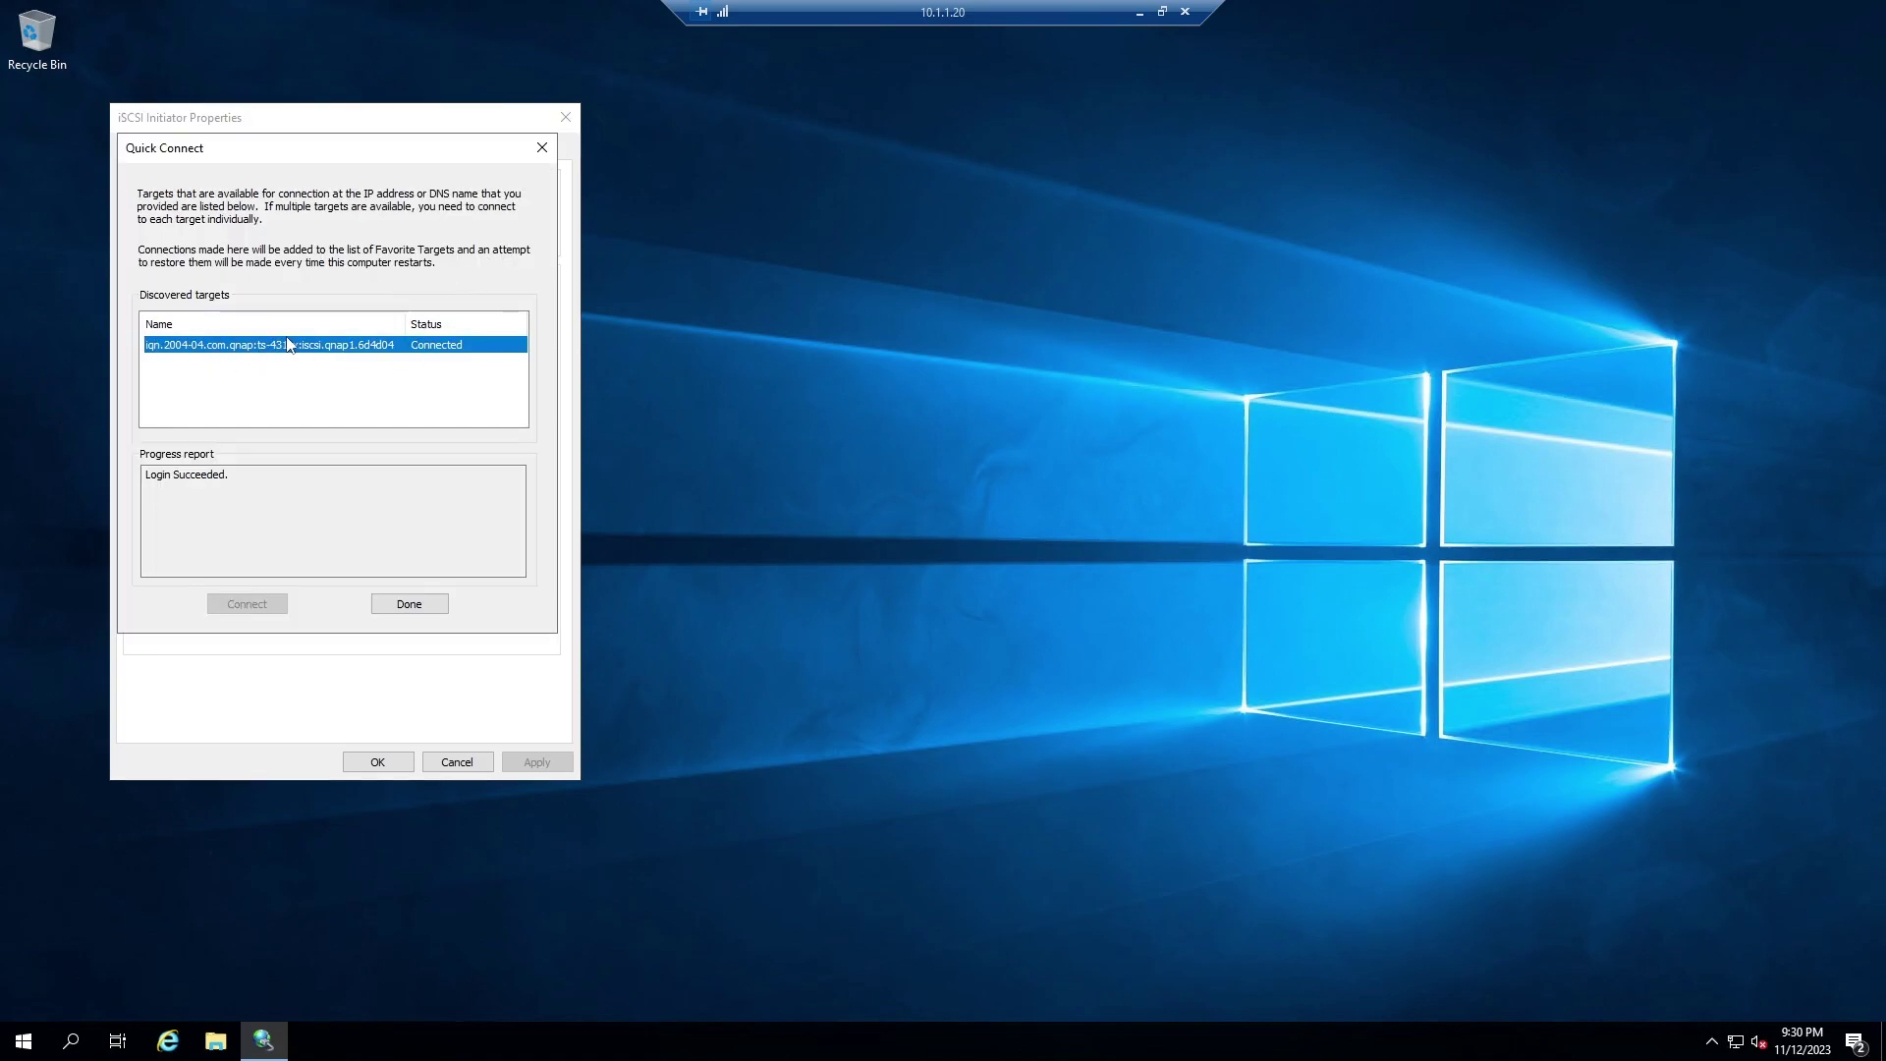
pyautogui.click(1139, 13)
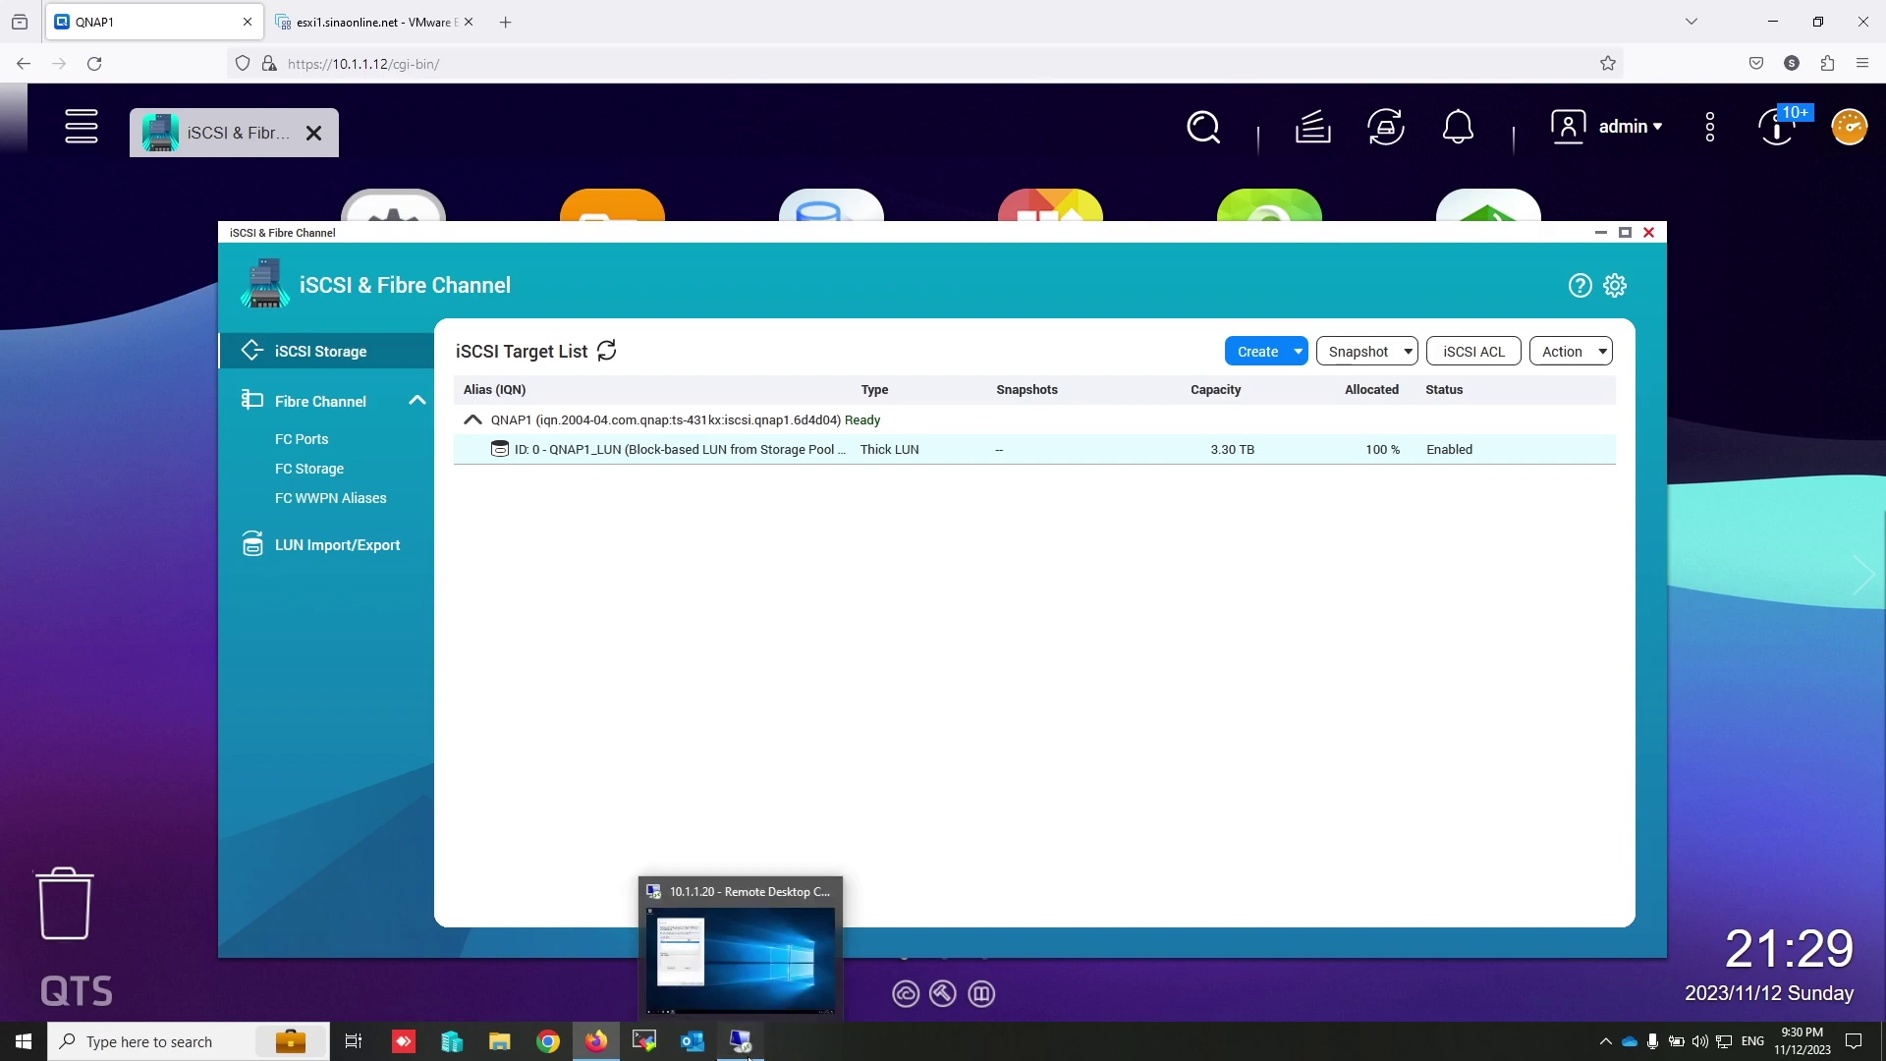
pyautogui.click(745, 1047)
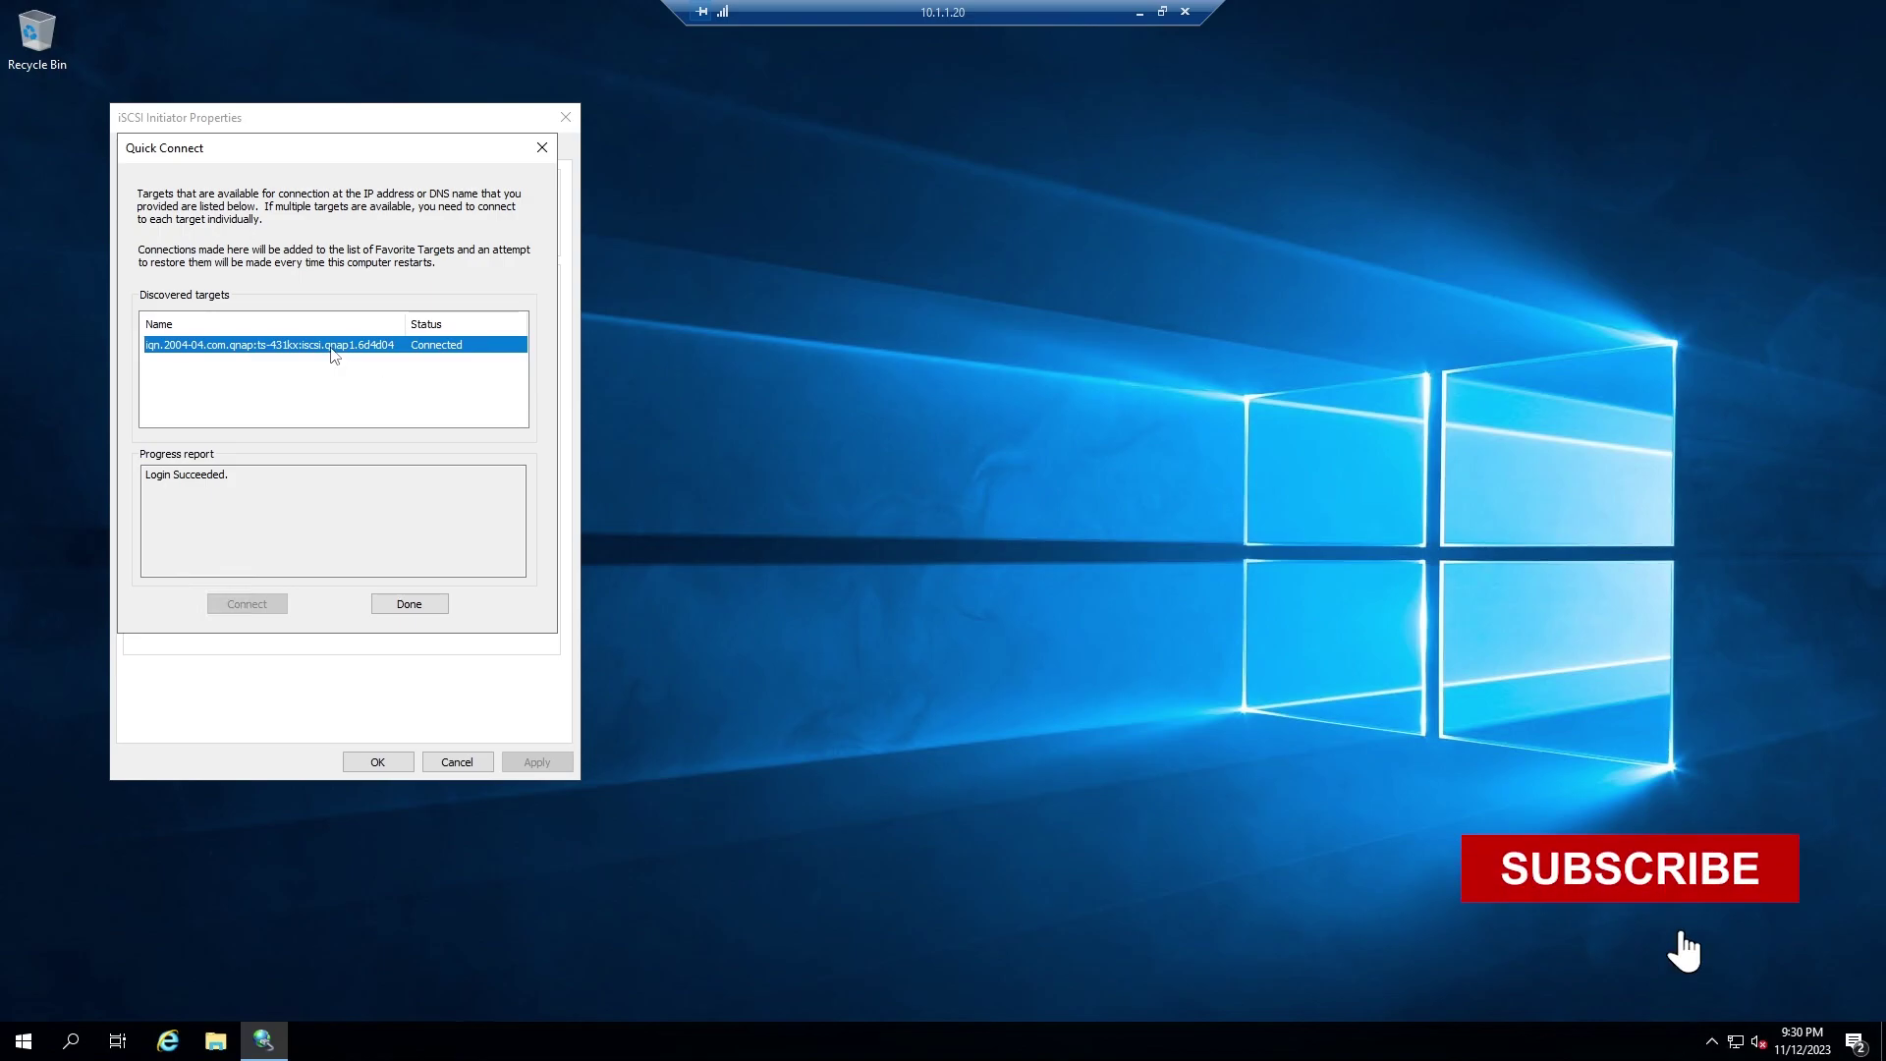
pyautogui.click(405, 603)
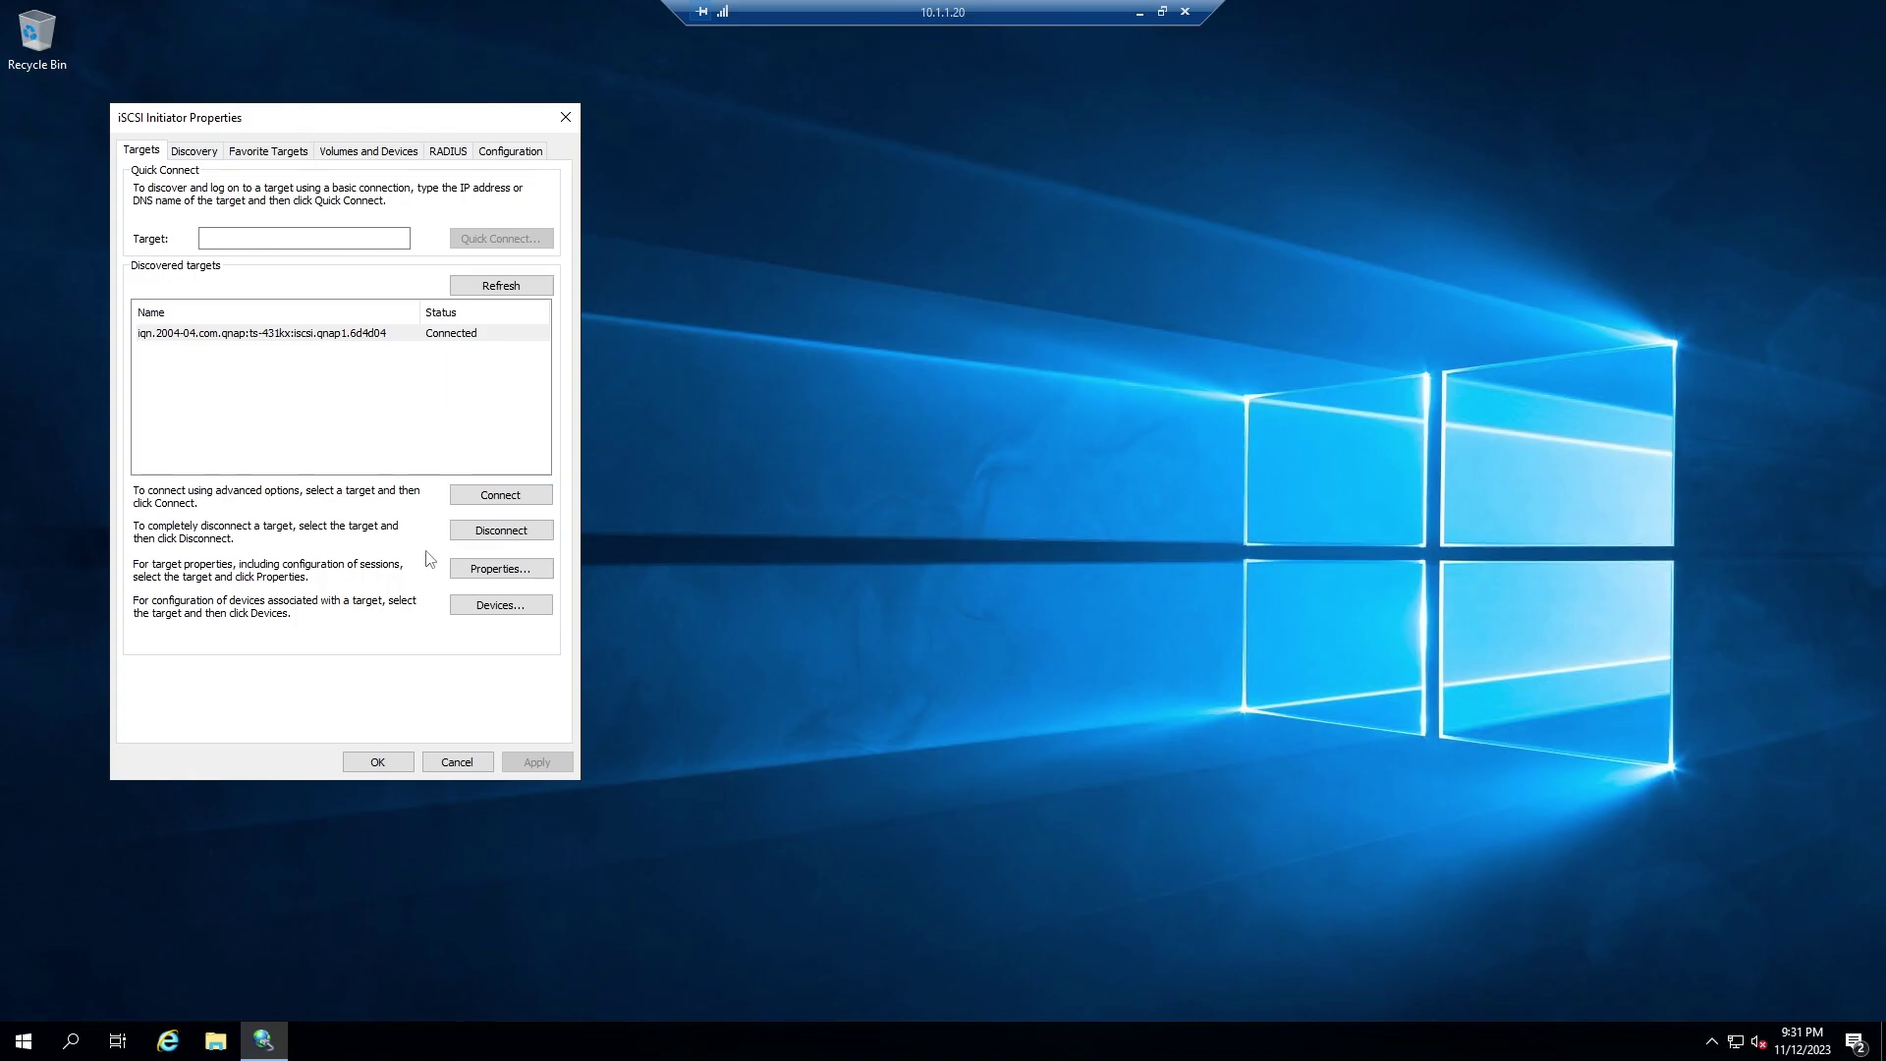
# Close iSCSI Initiator and launch Disk Management with diskmgmt.msc
pyautogui.click(379, 762)
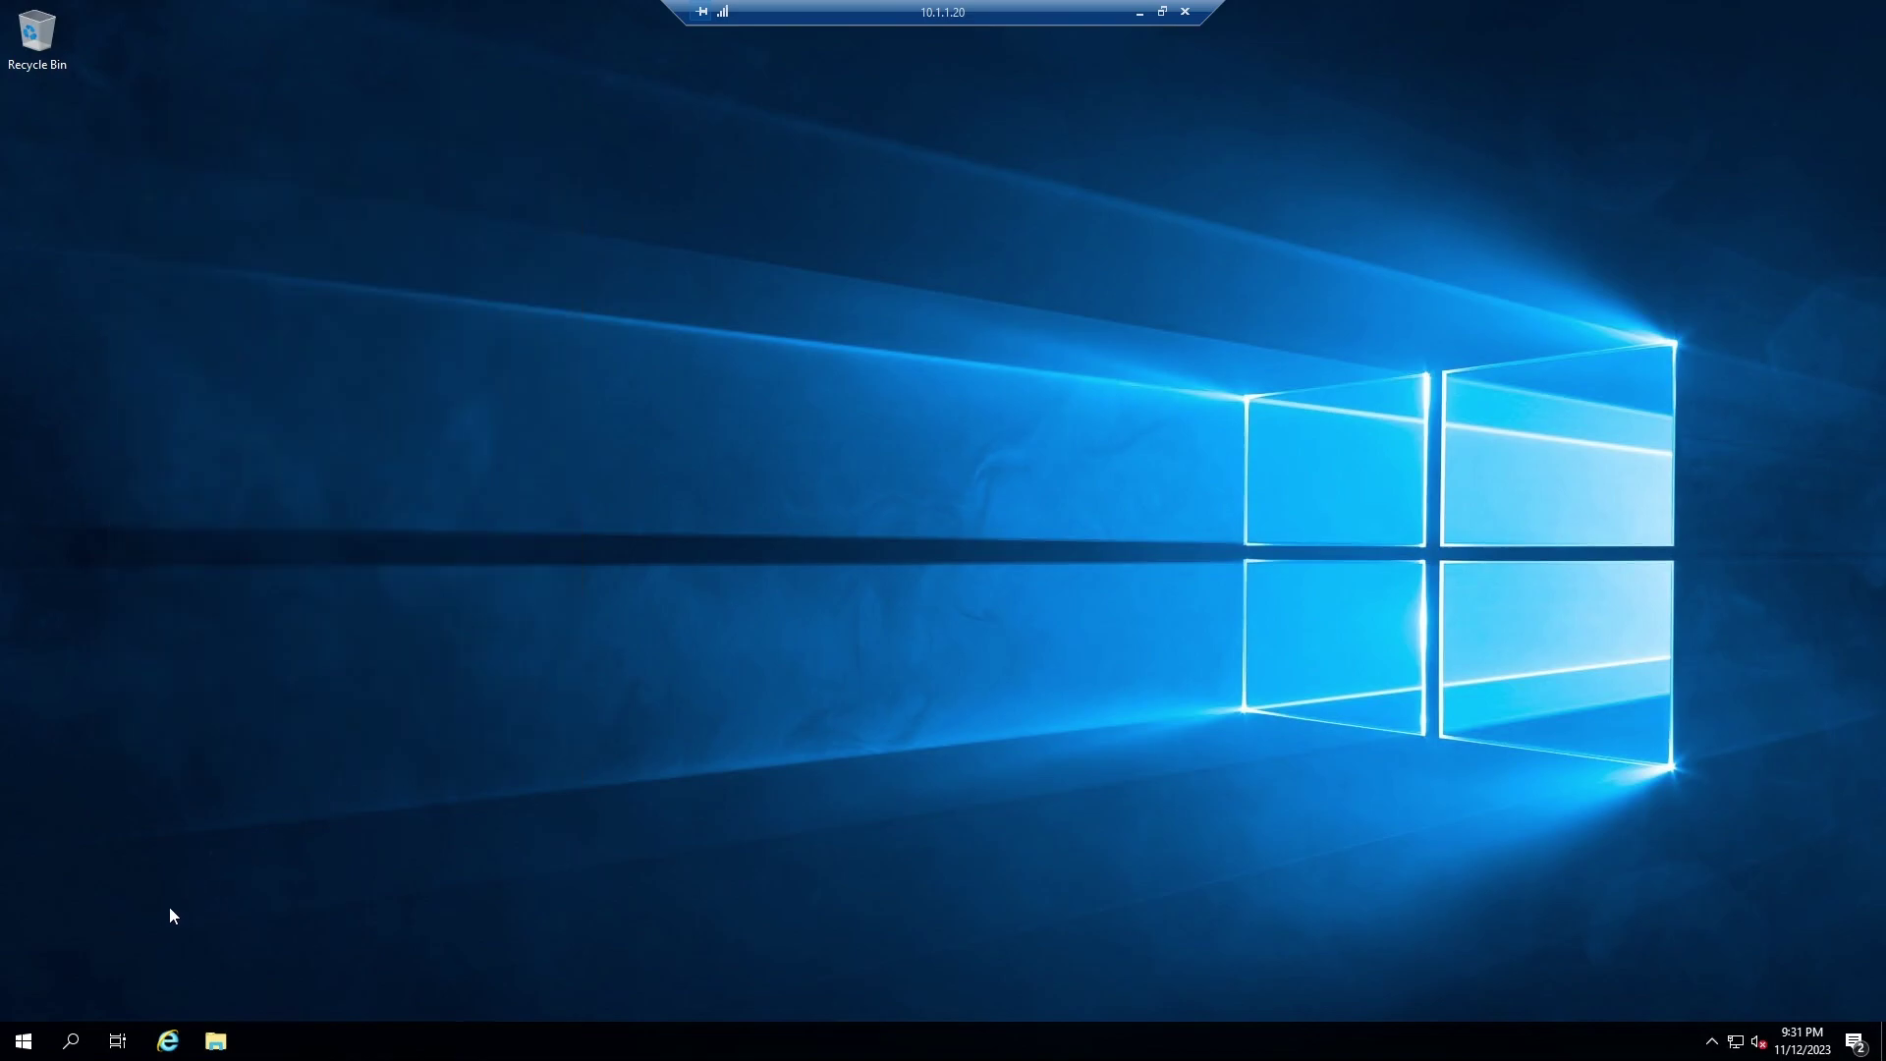
pyautogui.click(24, 1043)
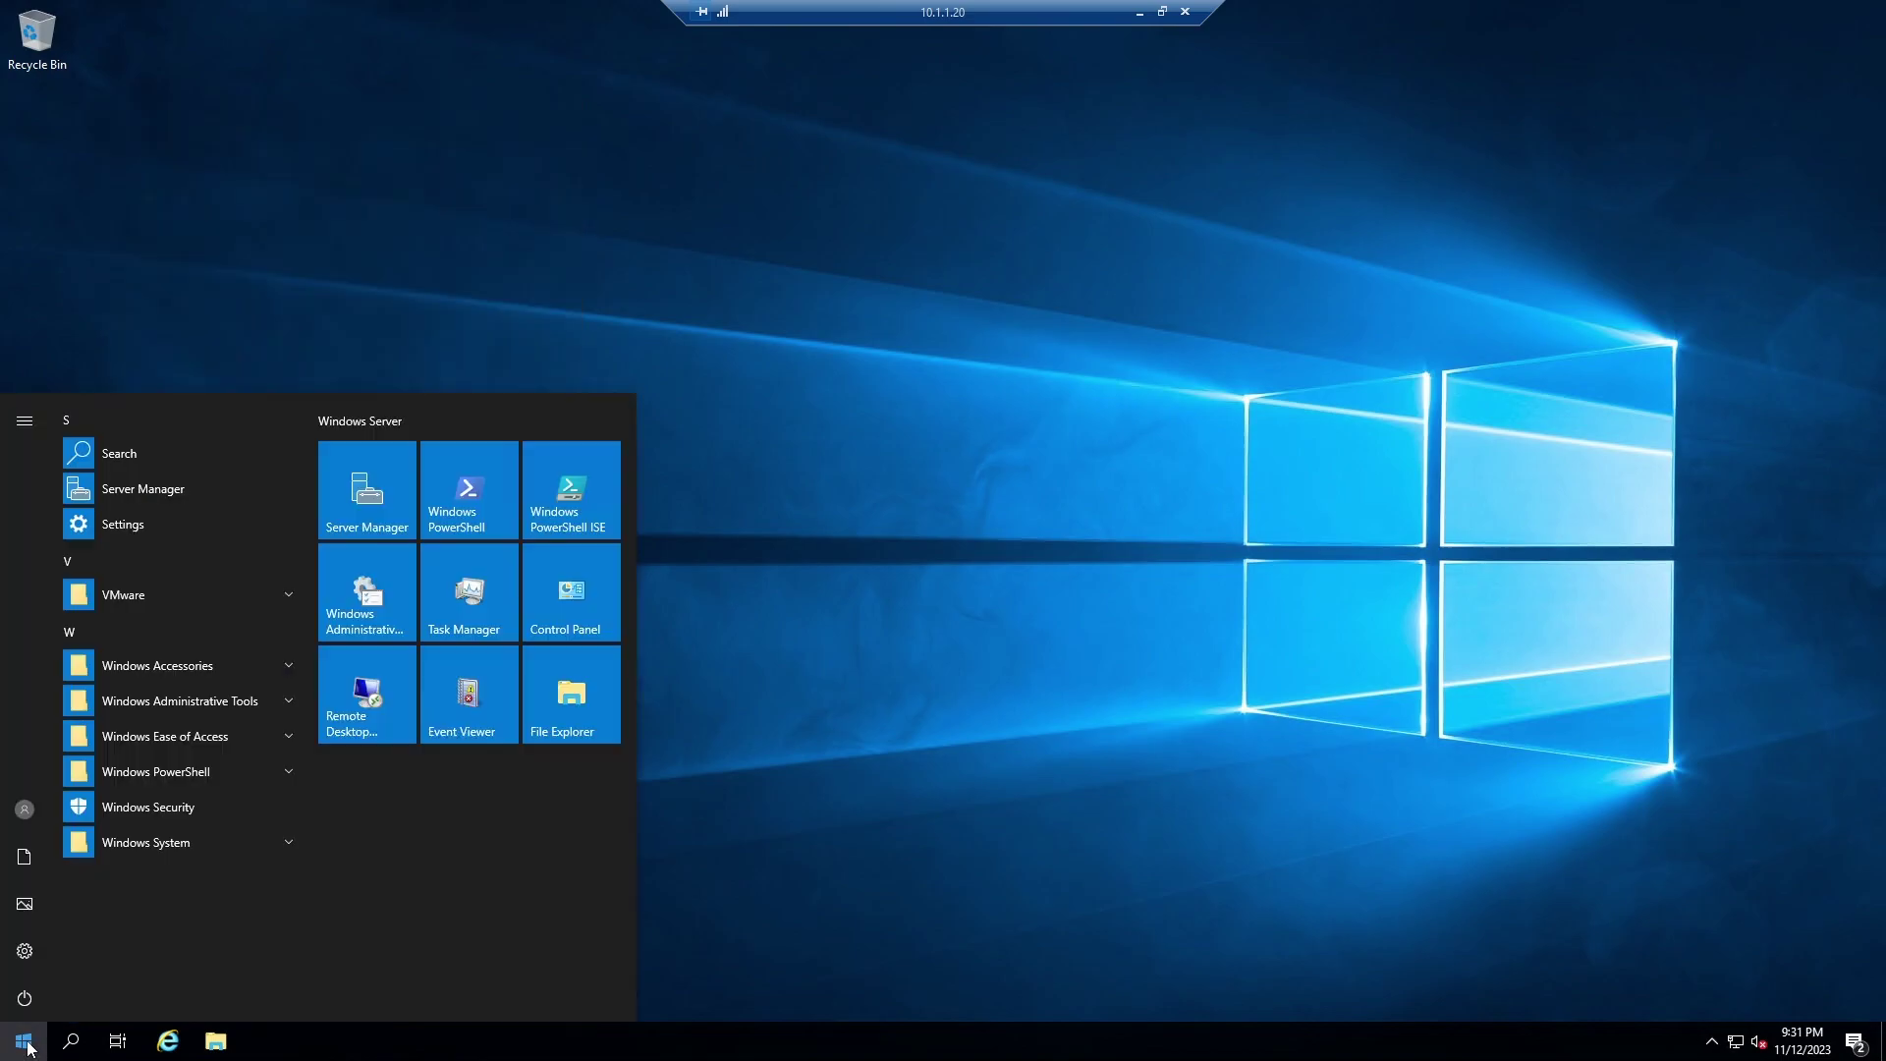
pyautogui.write('diskmgm')
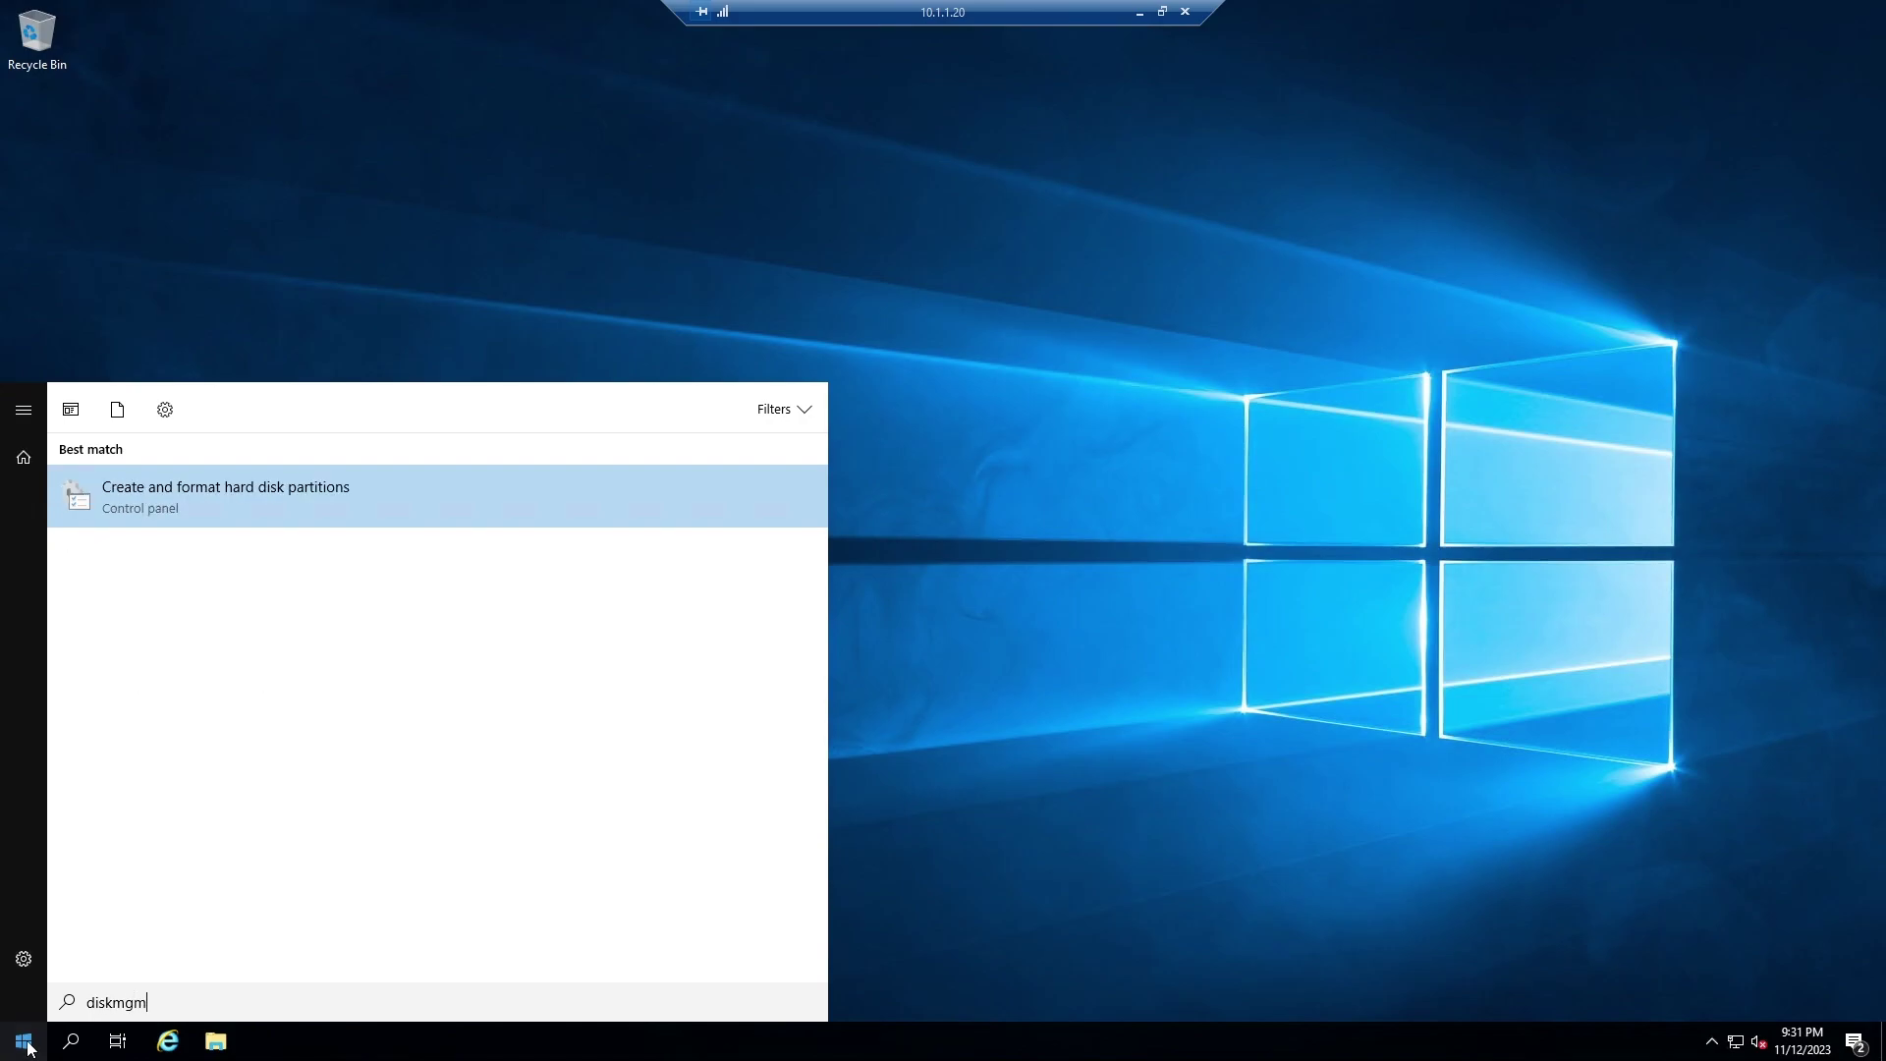
pyautogui.write('t.msc')
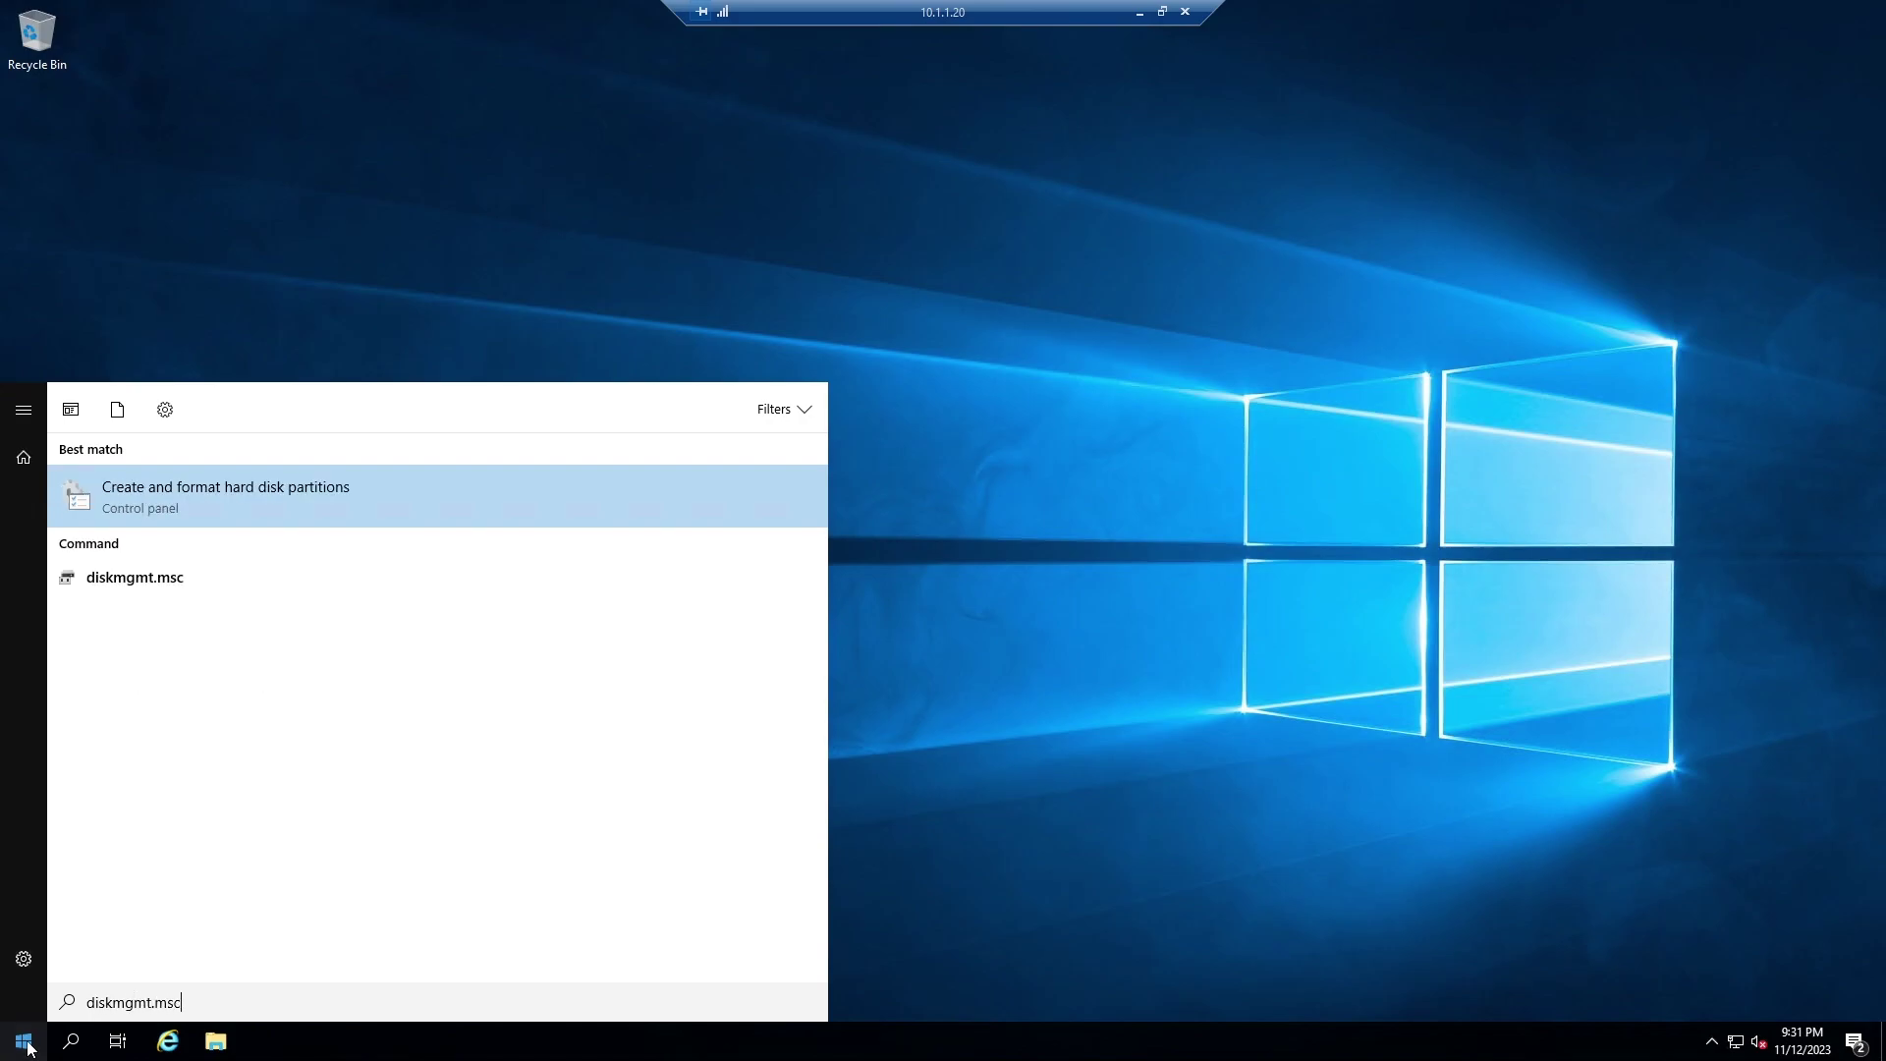
pyautogui.press('Return')
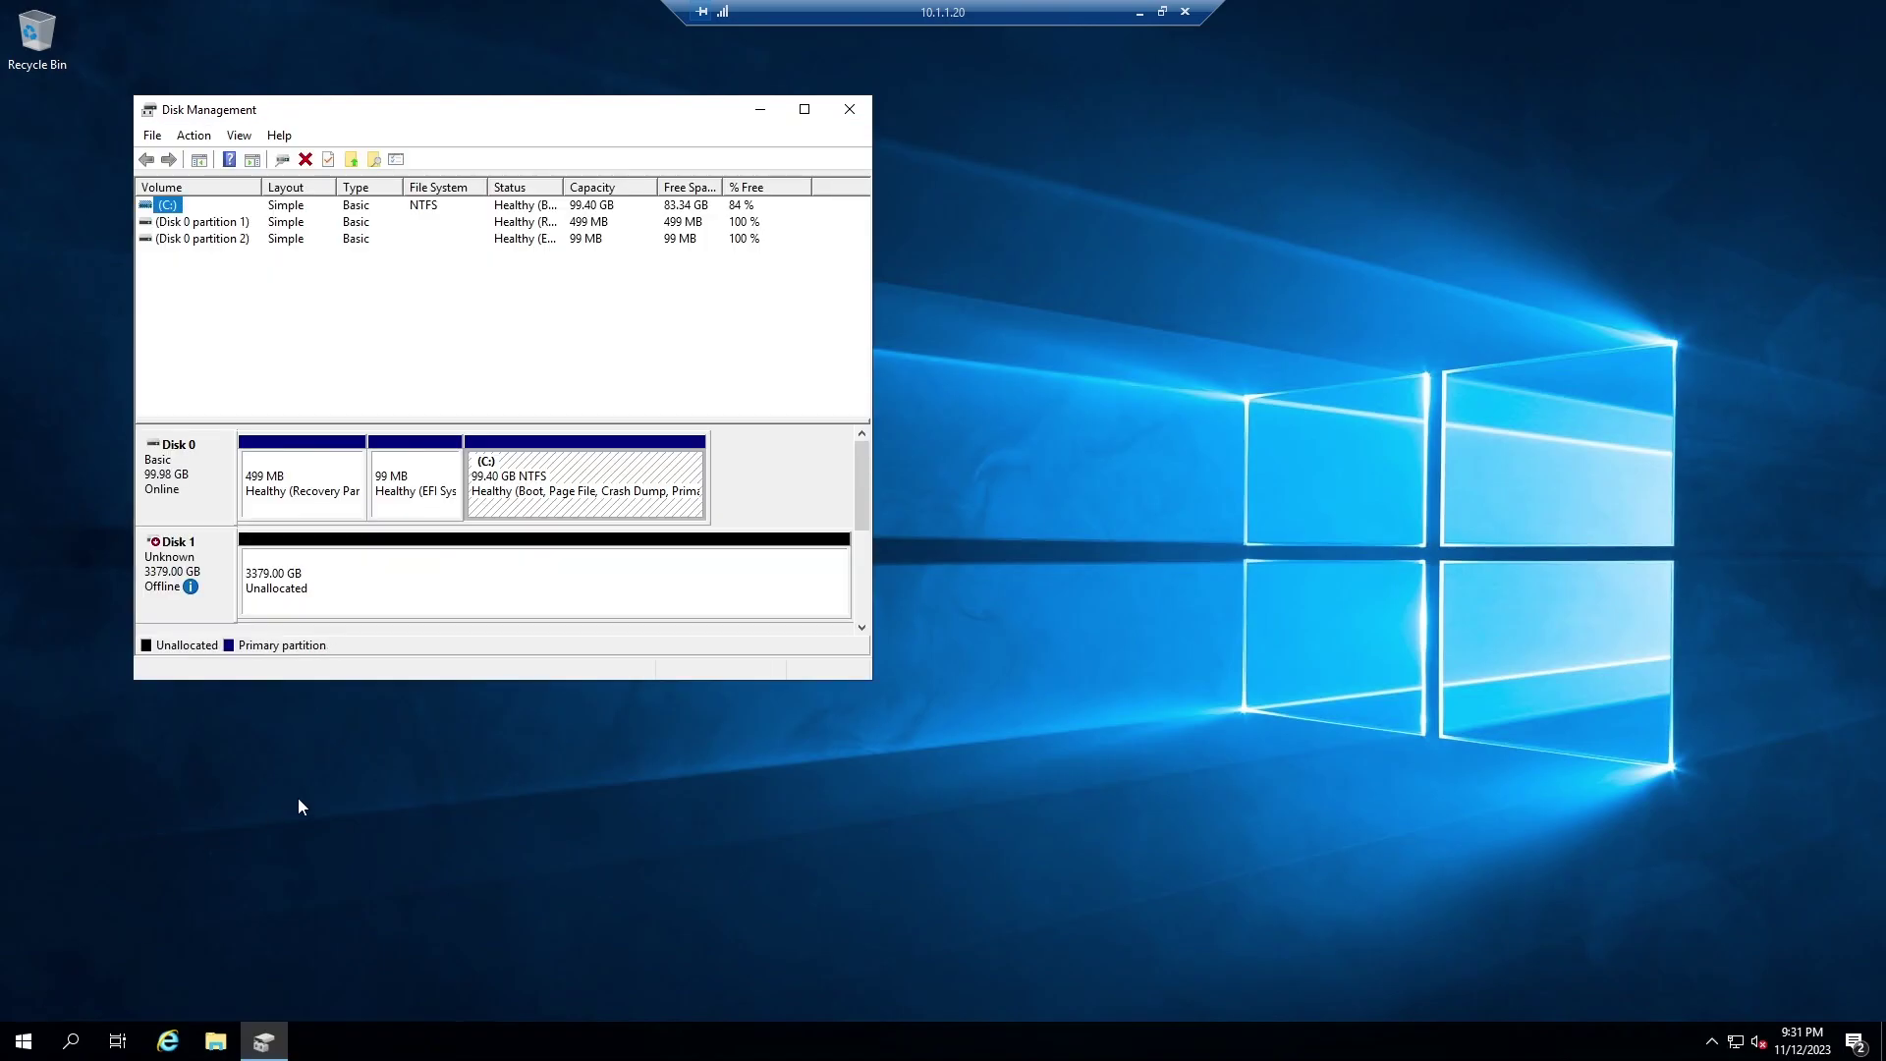
pyautogui.click(865, 509)
pyautogui.moveTo(867, 509); pyautogui.dragTo(867, 553)
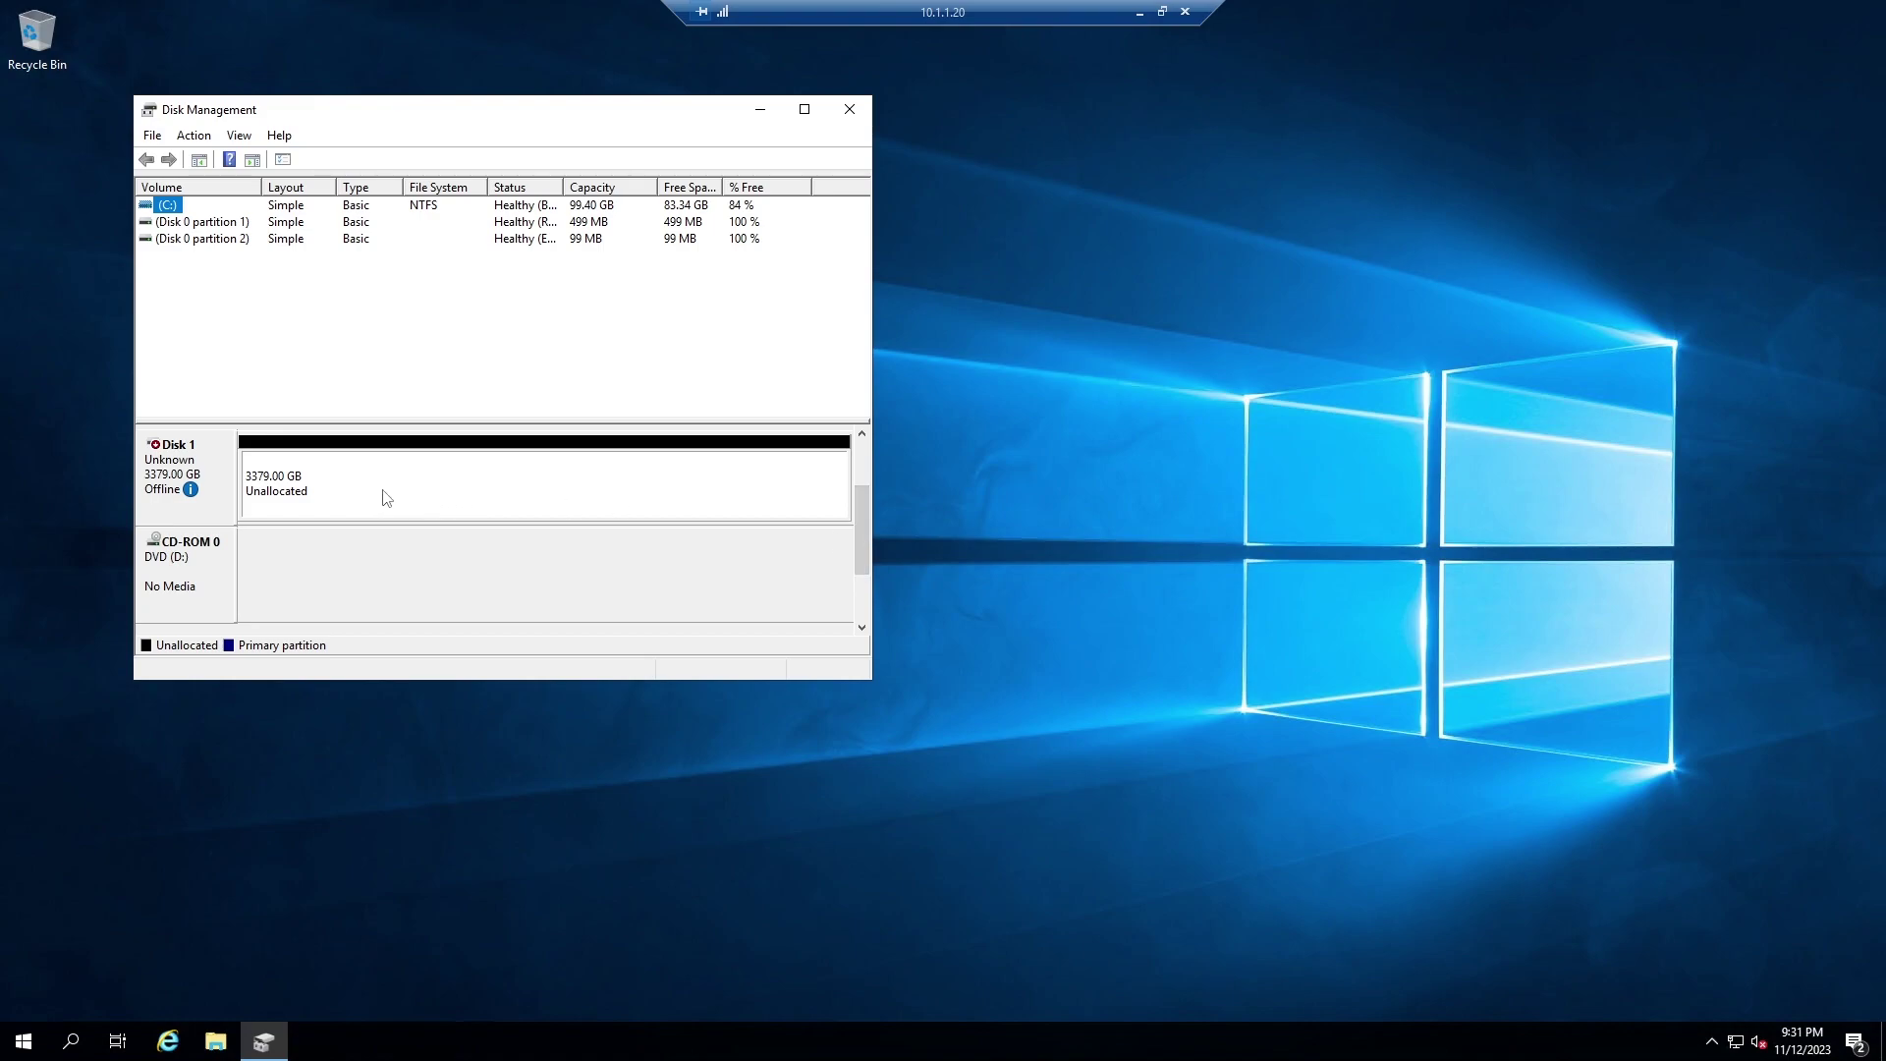
# Bring Disk 1 online and initialize it with the GPT partition style
pyautogui.rightClick(169, 467)
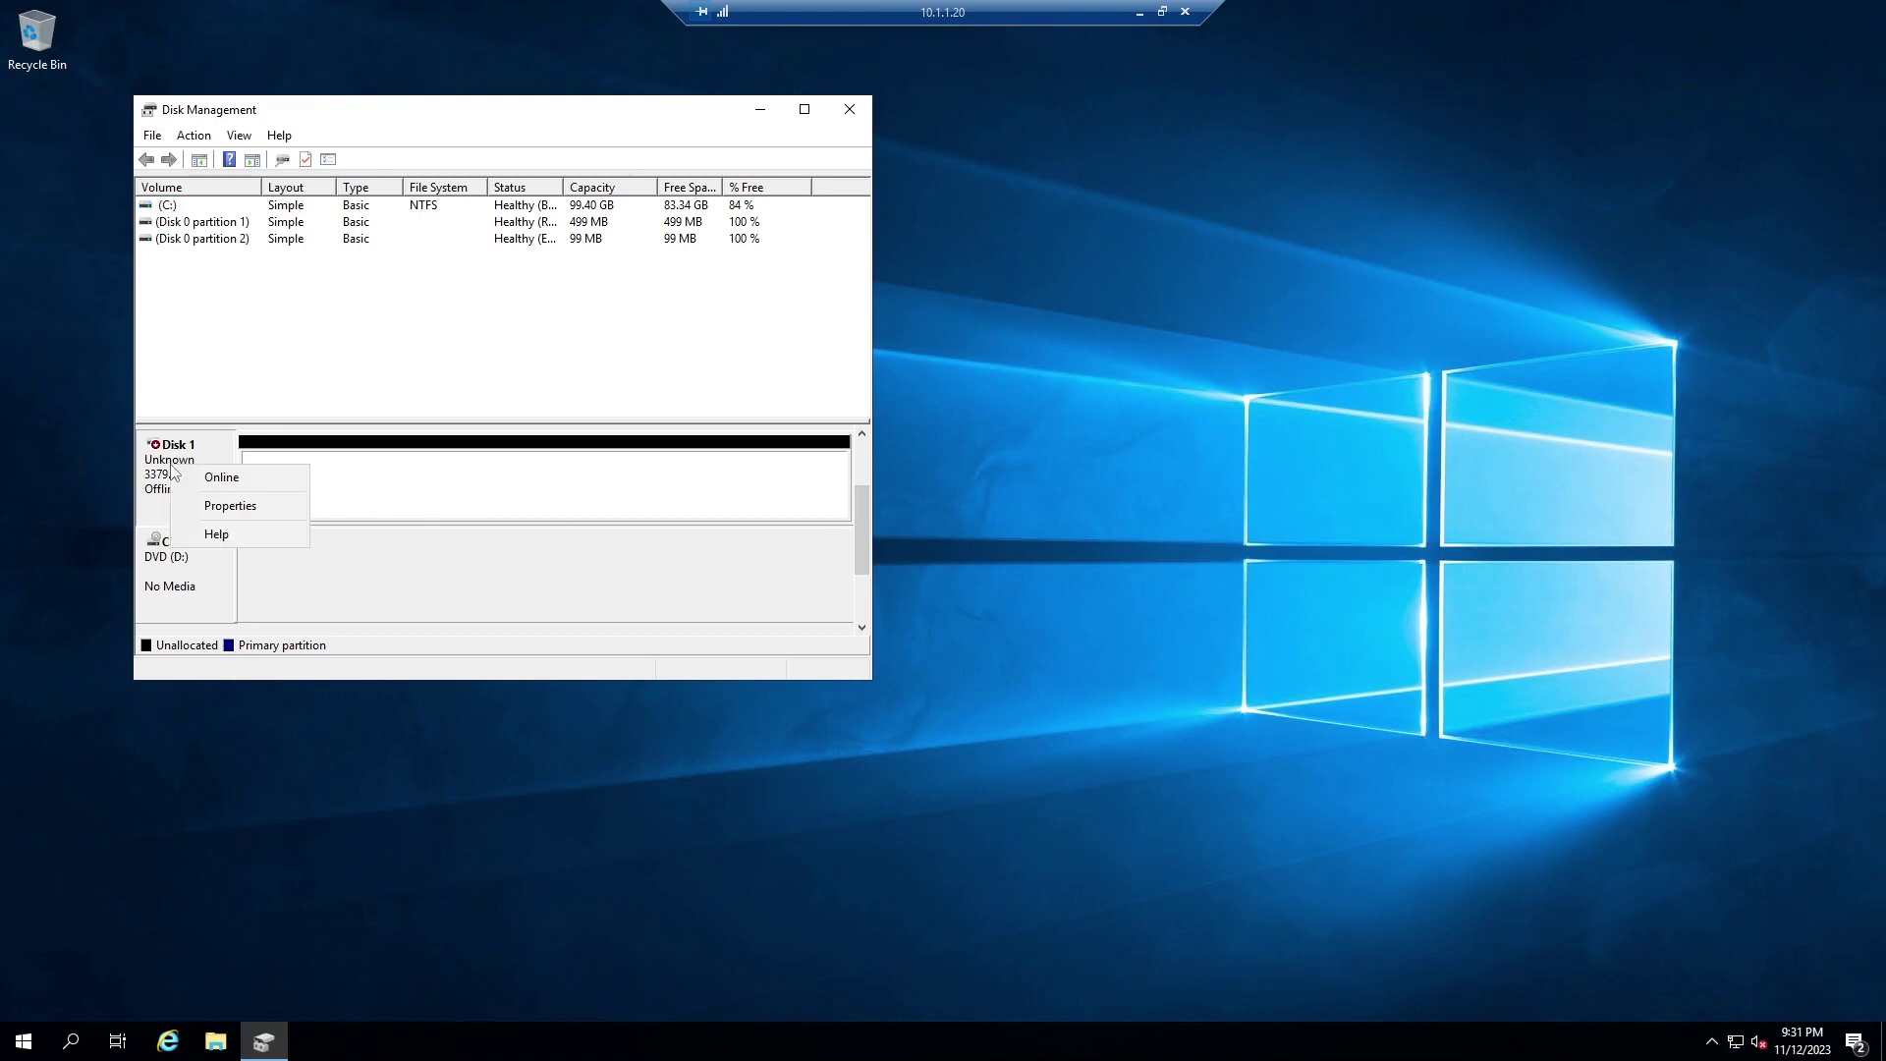
pyautogui.click(196, 477)
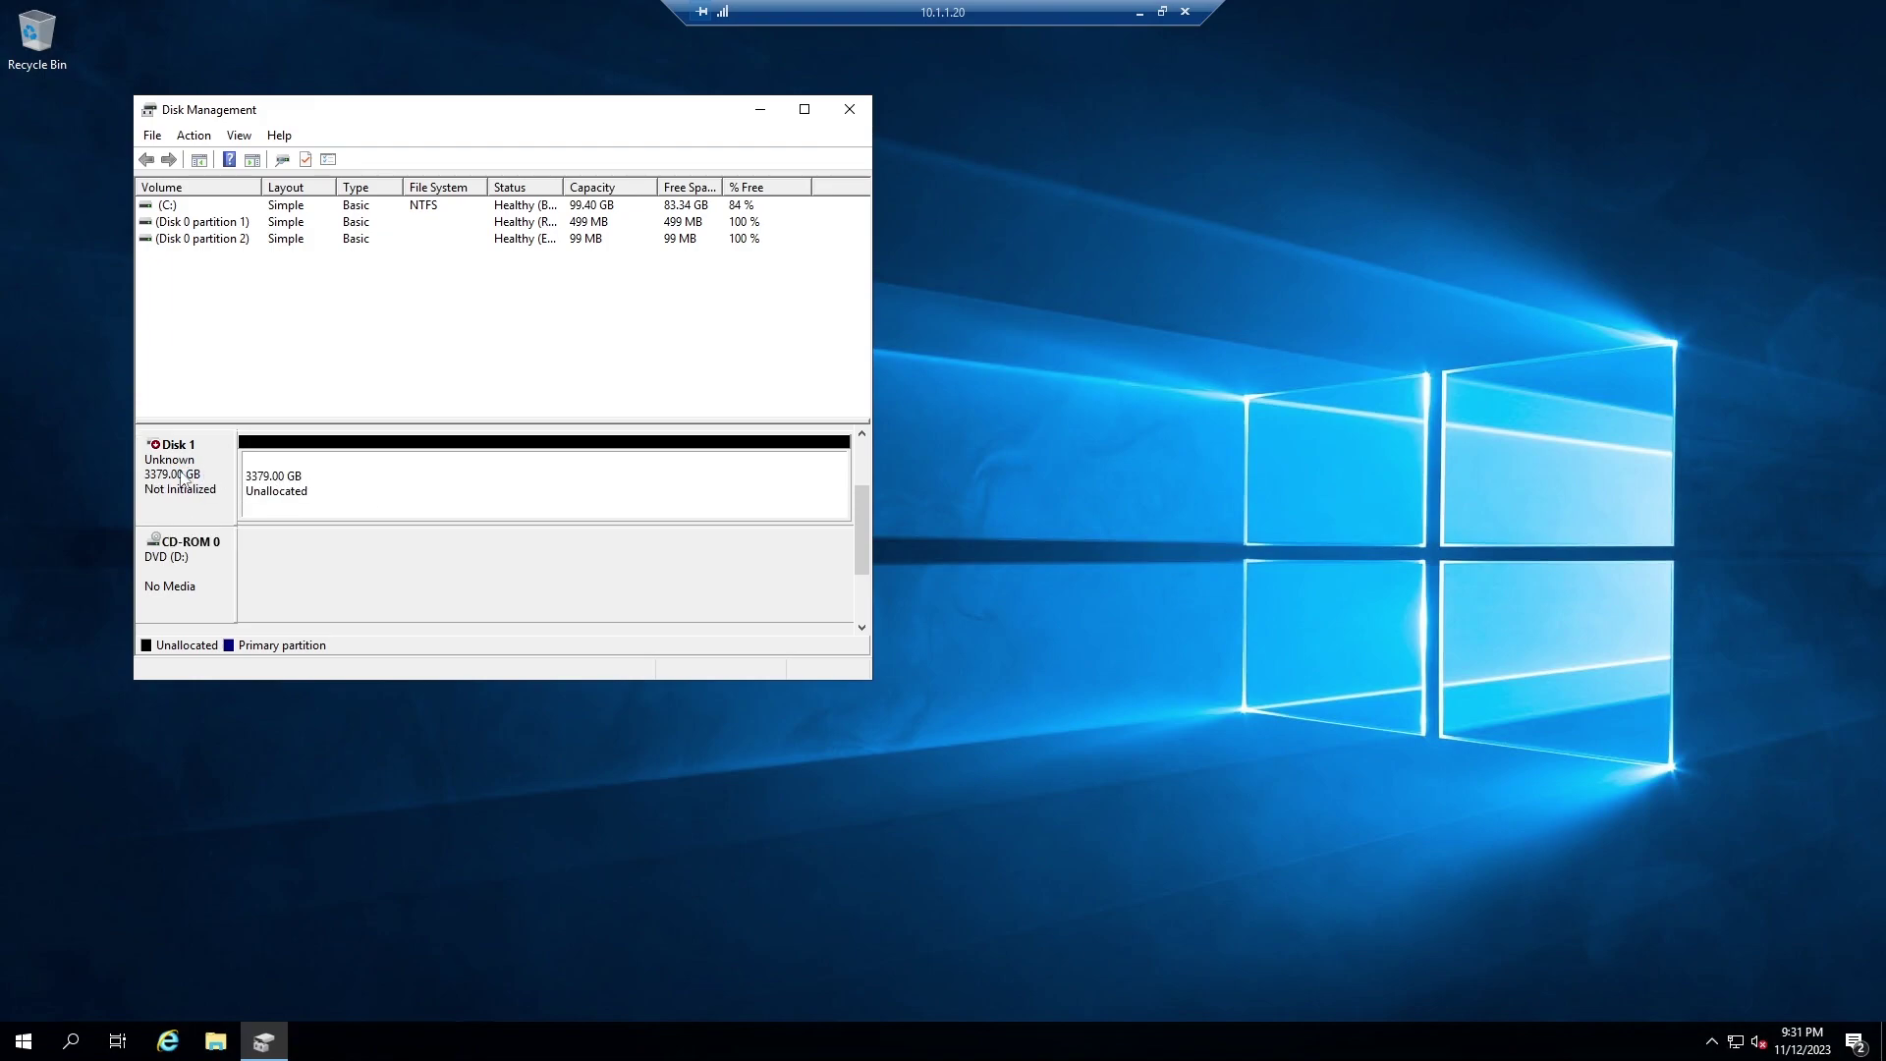
pyautogui.rightClick(181, 478)
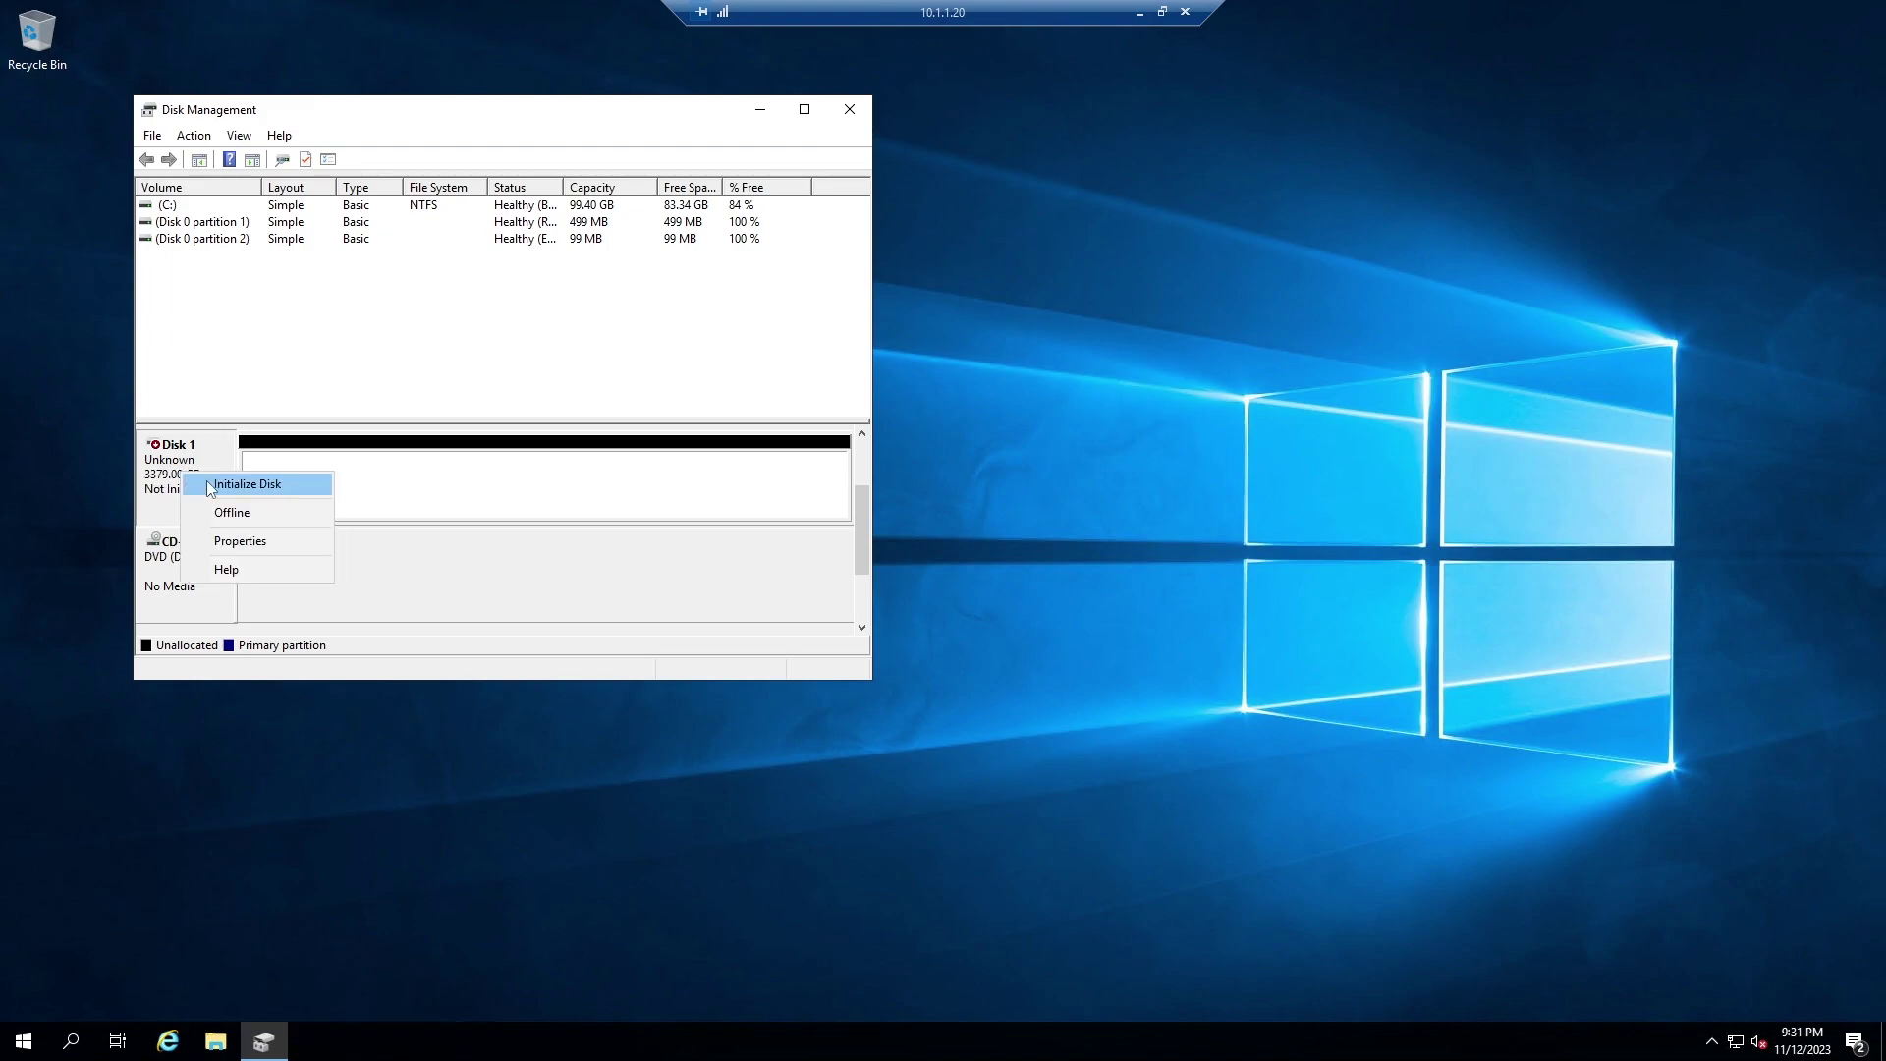
pyautogui.click(246, 485)
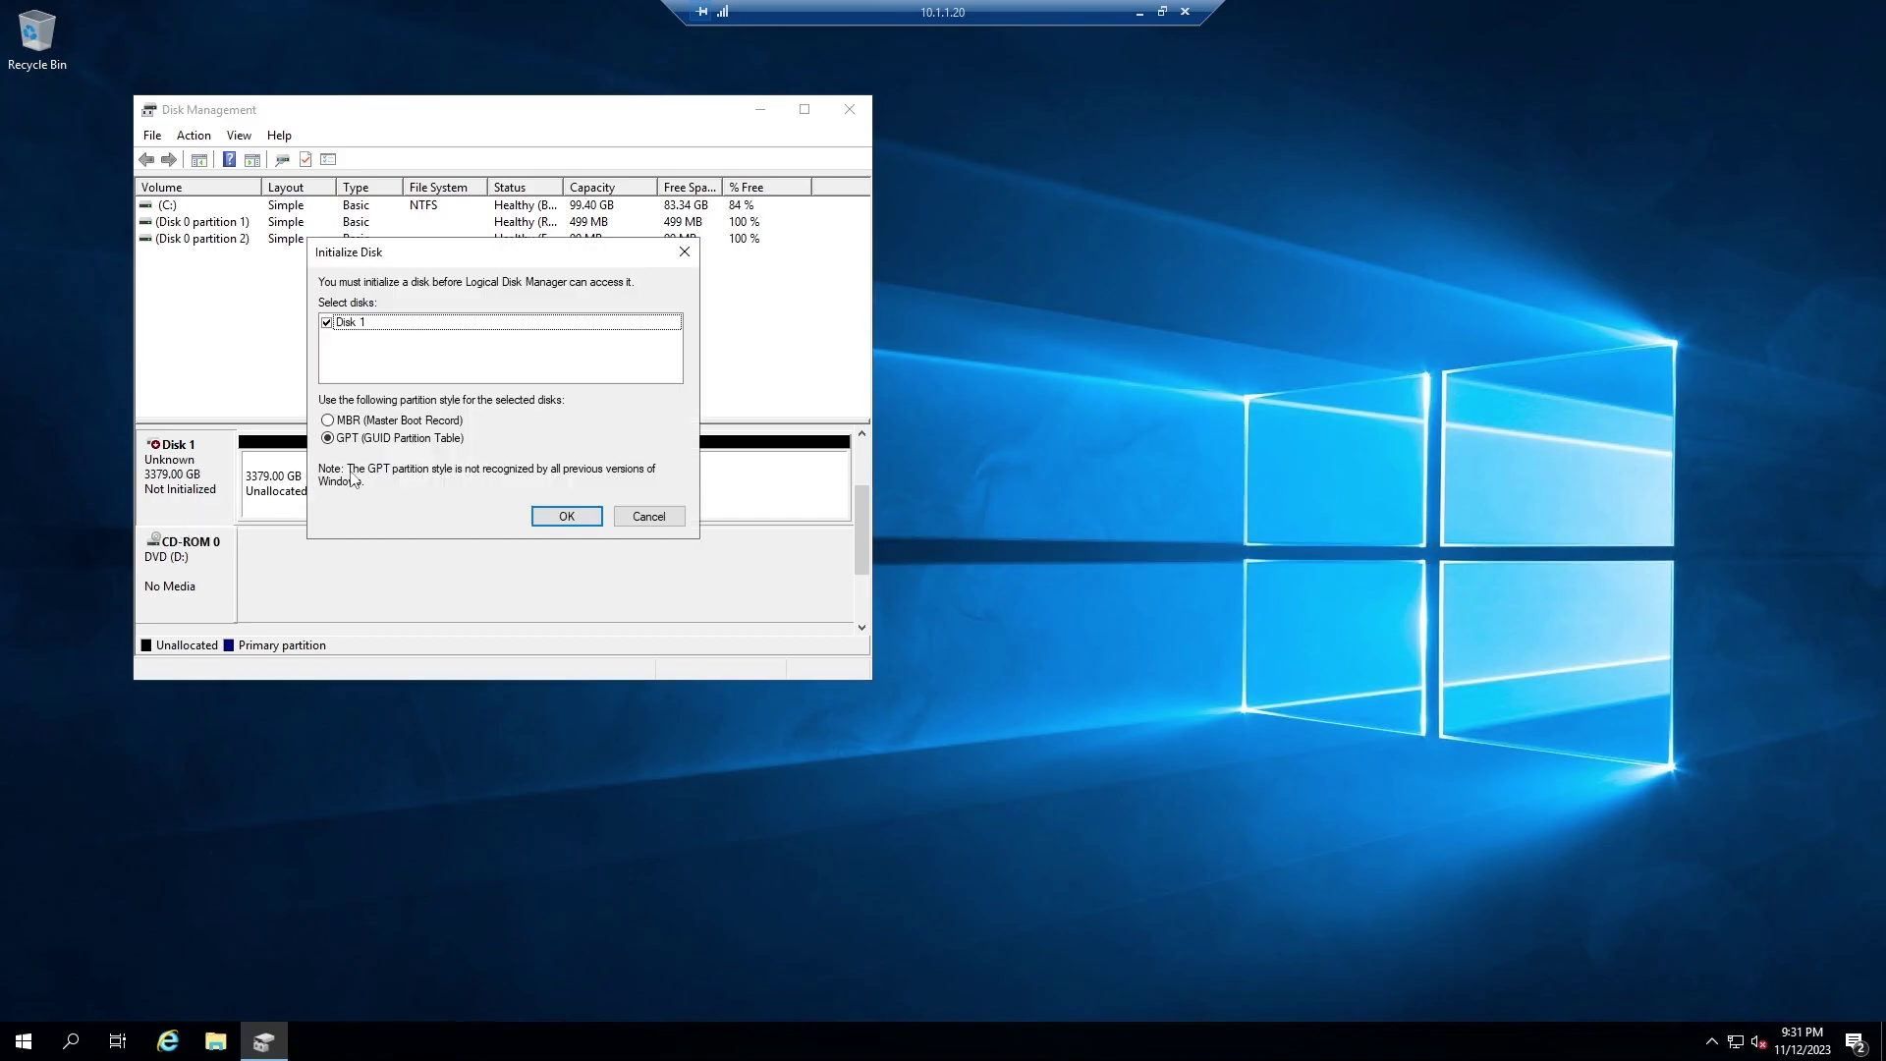
pyautogui.click(568, 516)
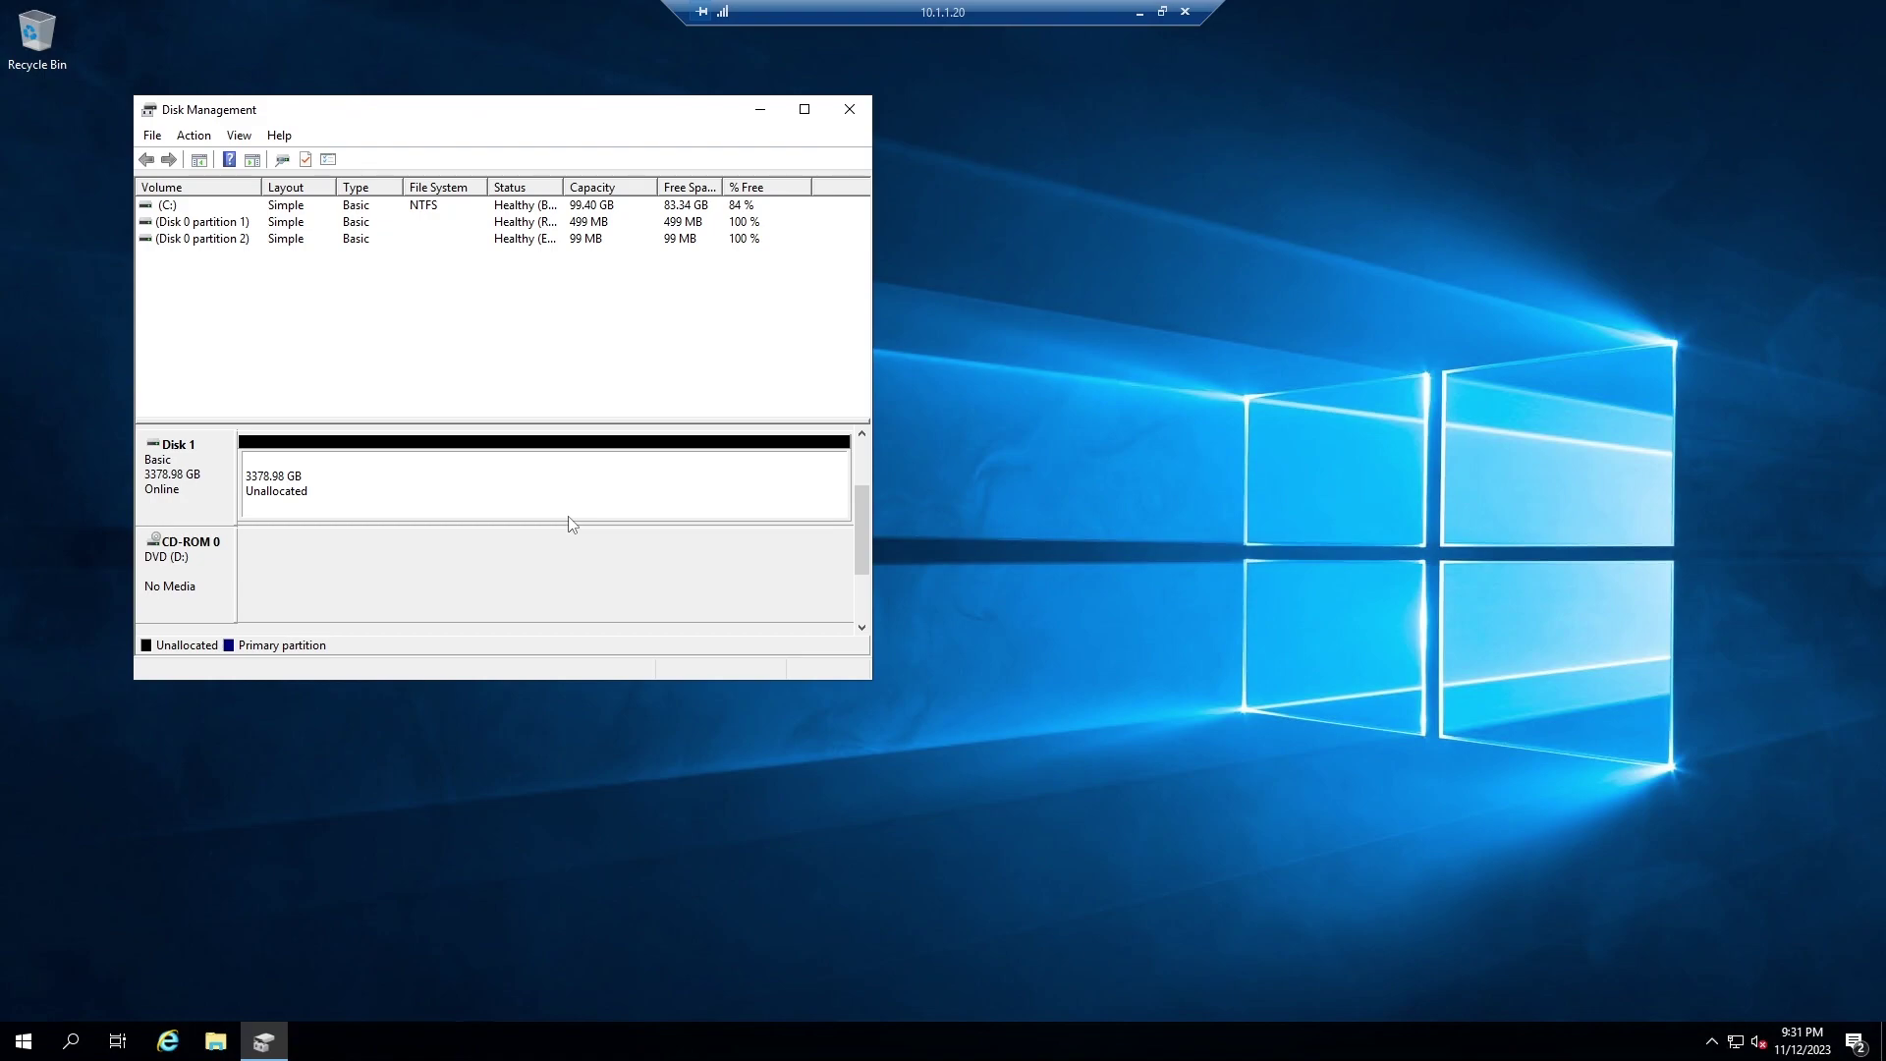
# Start a New Simple Volume on Disk 1 at full size, then move the wizard aside
pyautogui.click(389, 504)
pyautogui.rightClick(388, 504)
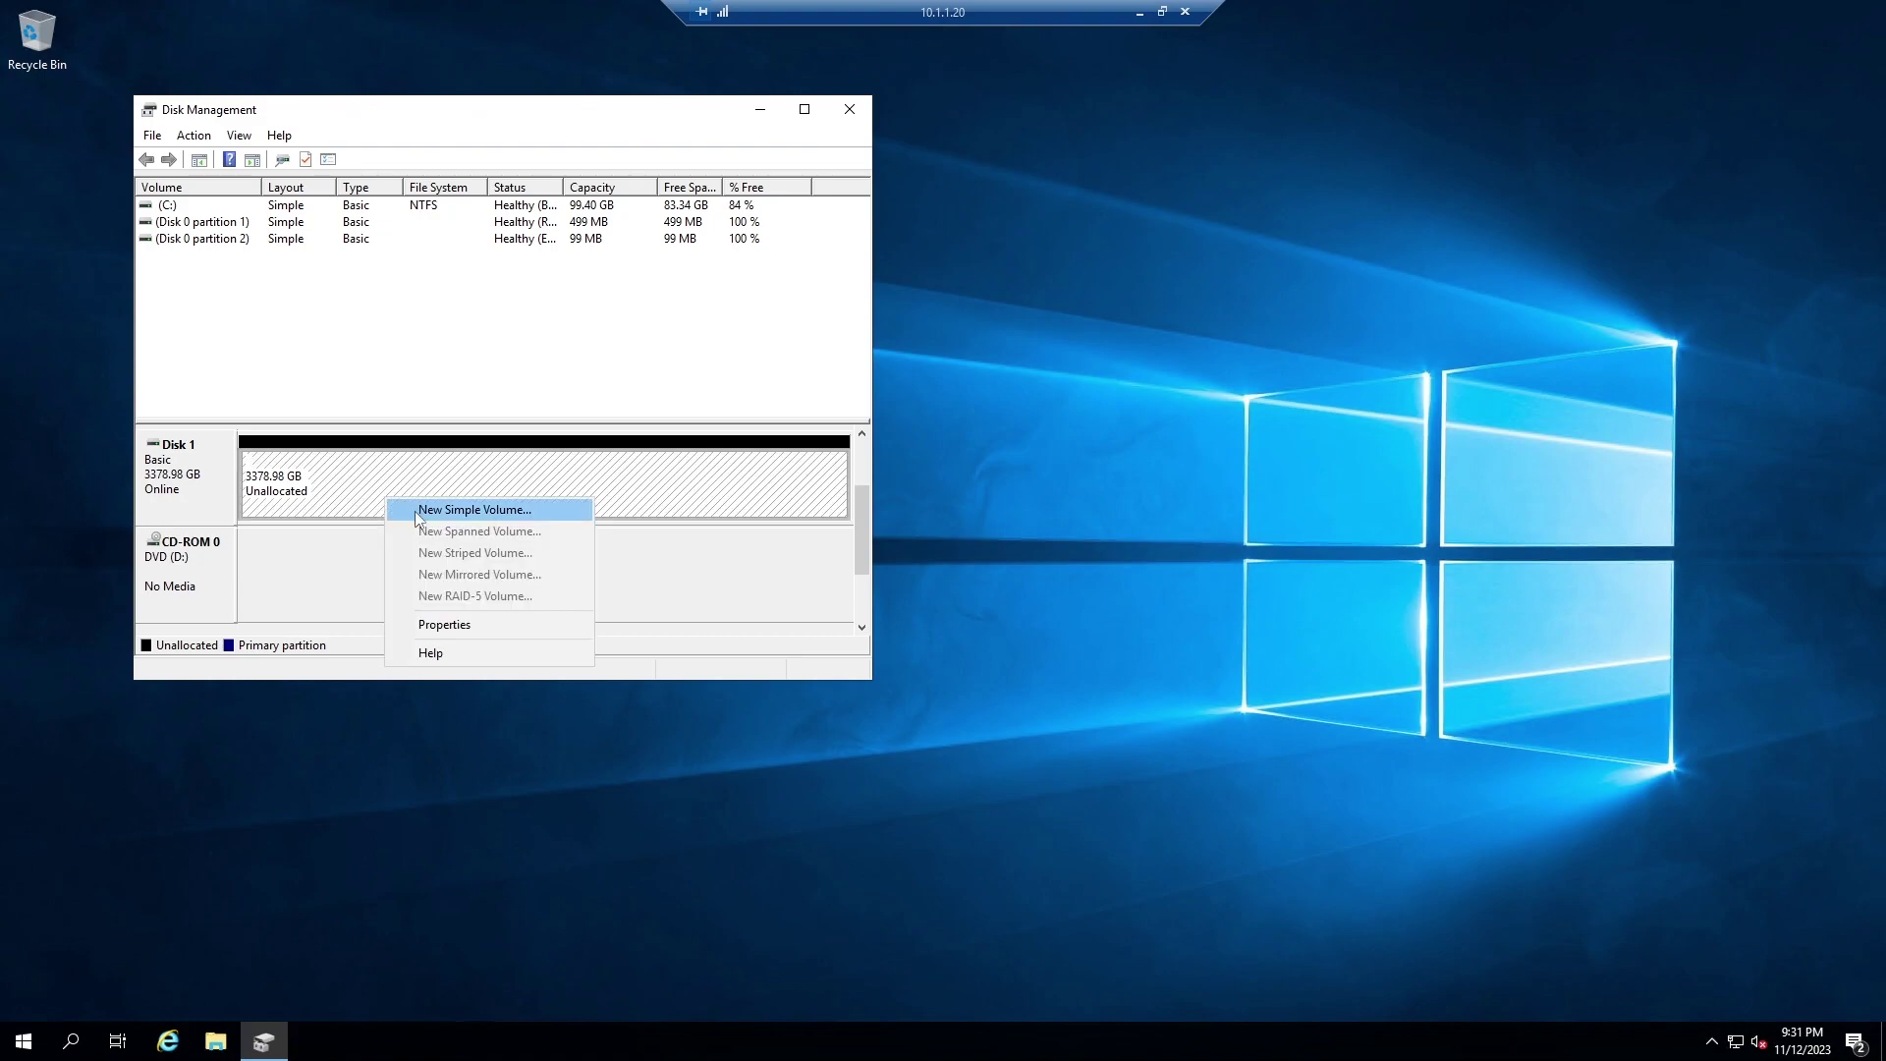
pyautogui.click(416, 510)
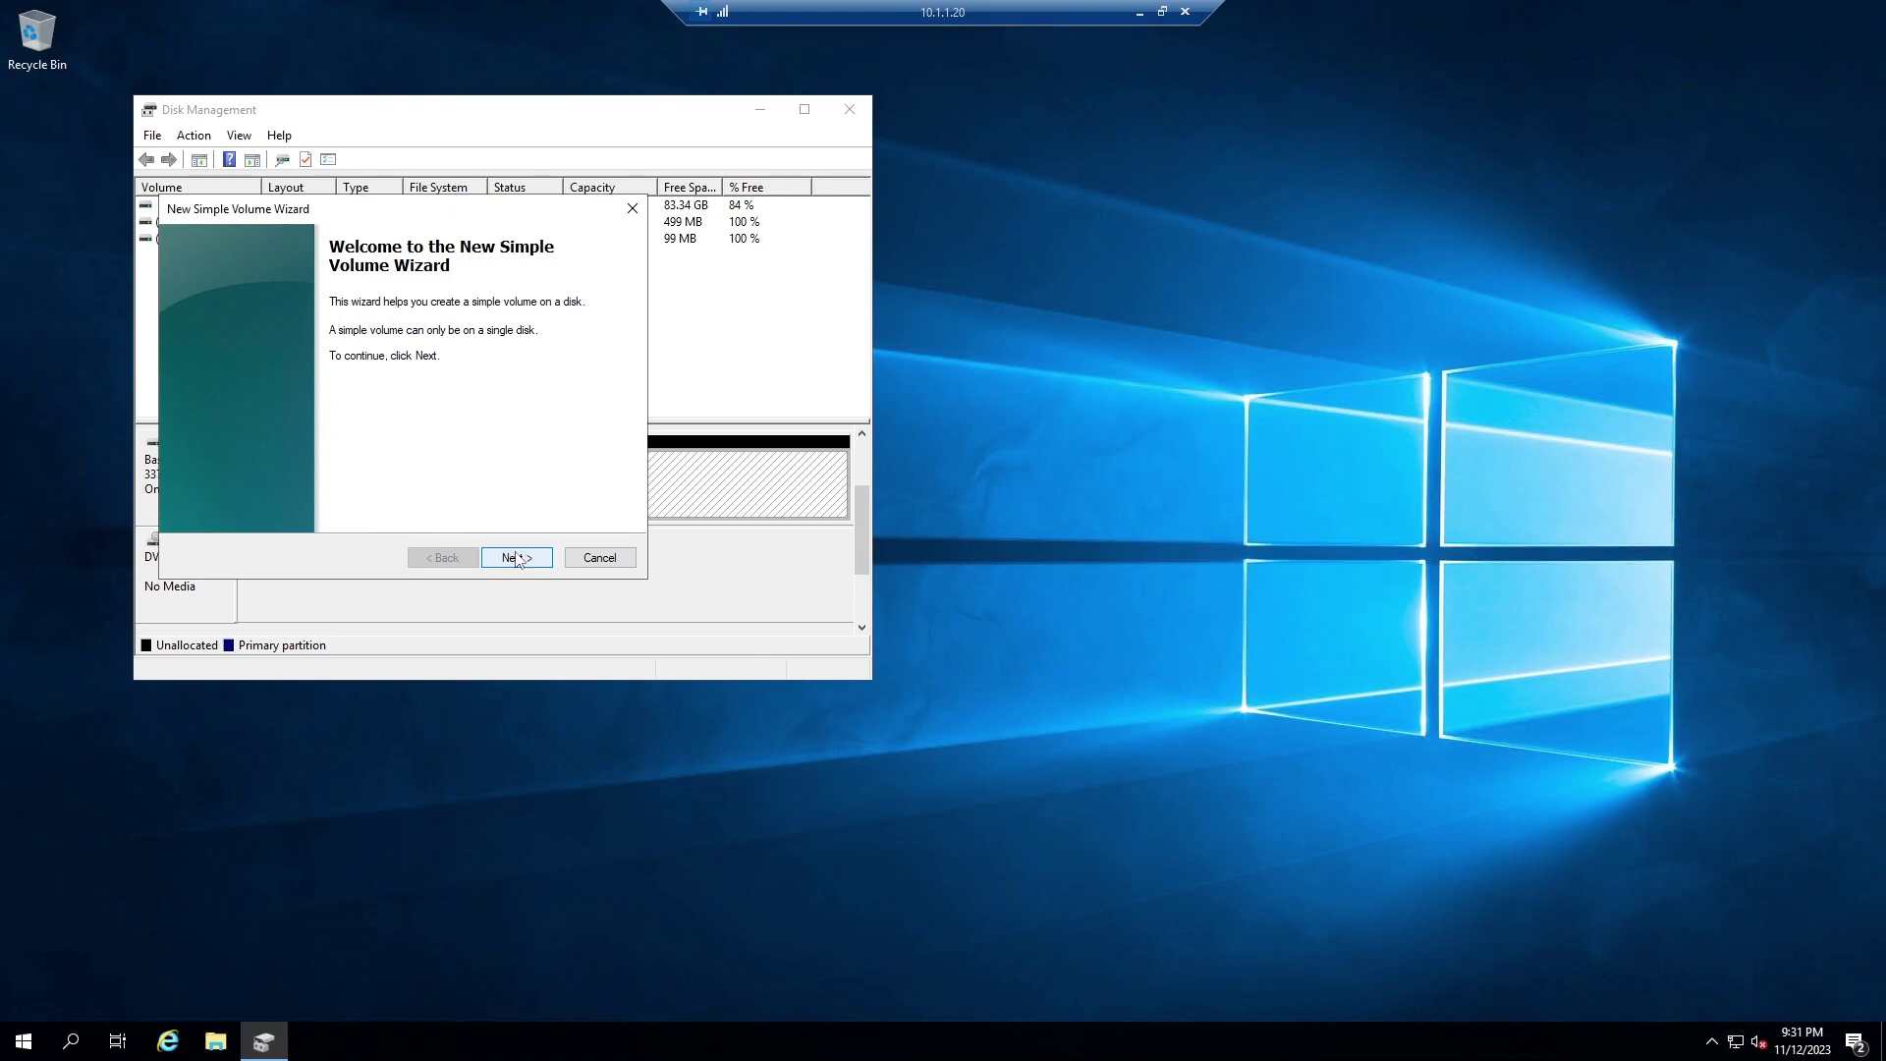
pyautogui.click(517, 558)
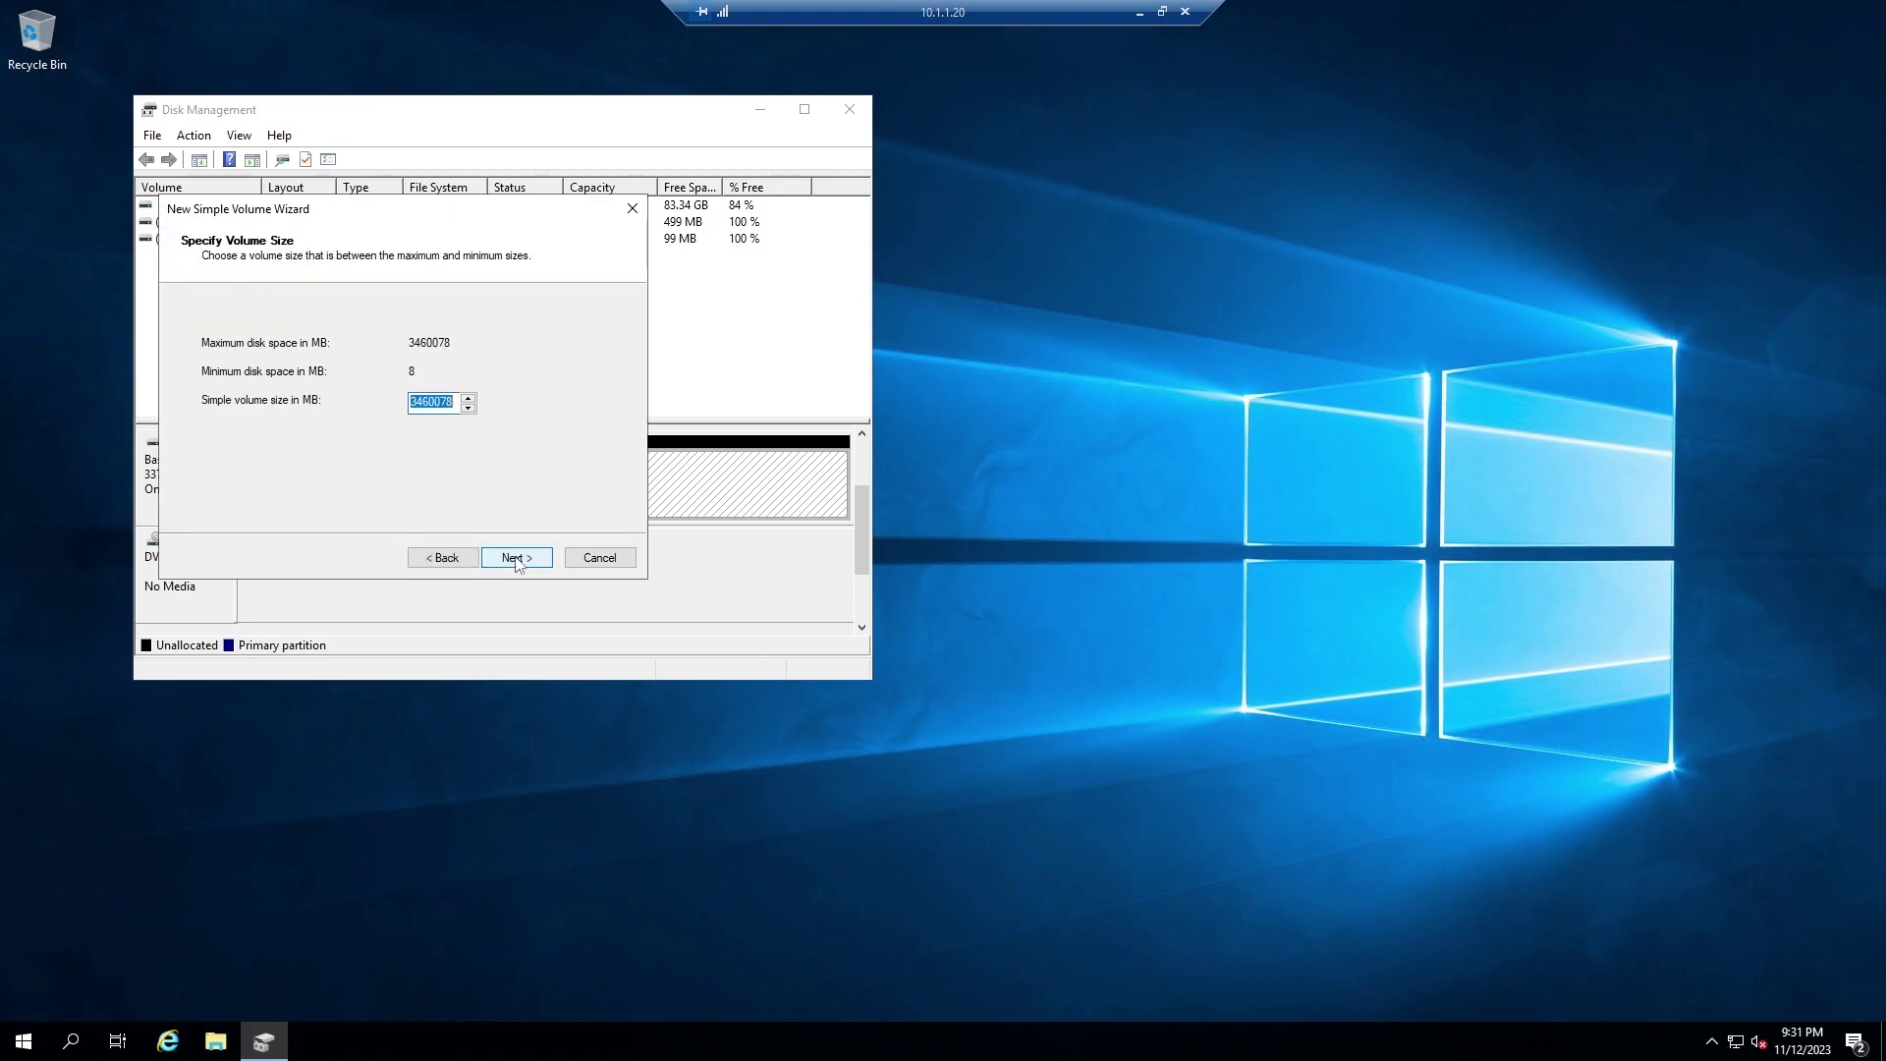
pyautogui.click(517, 558)
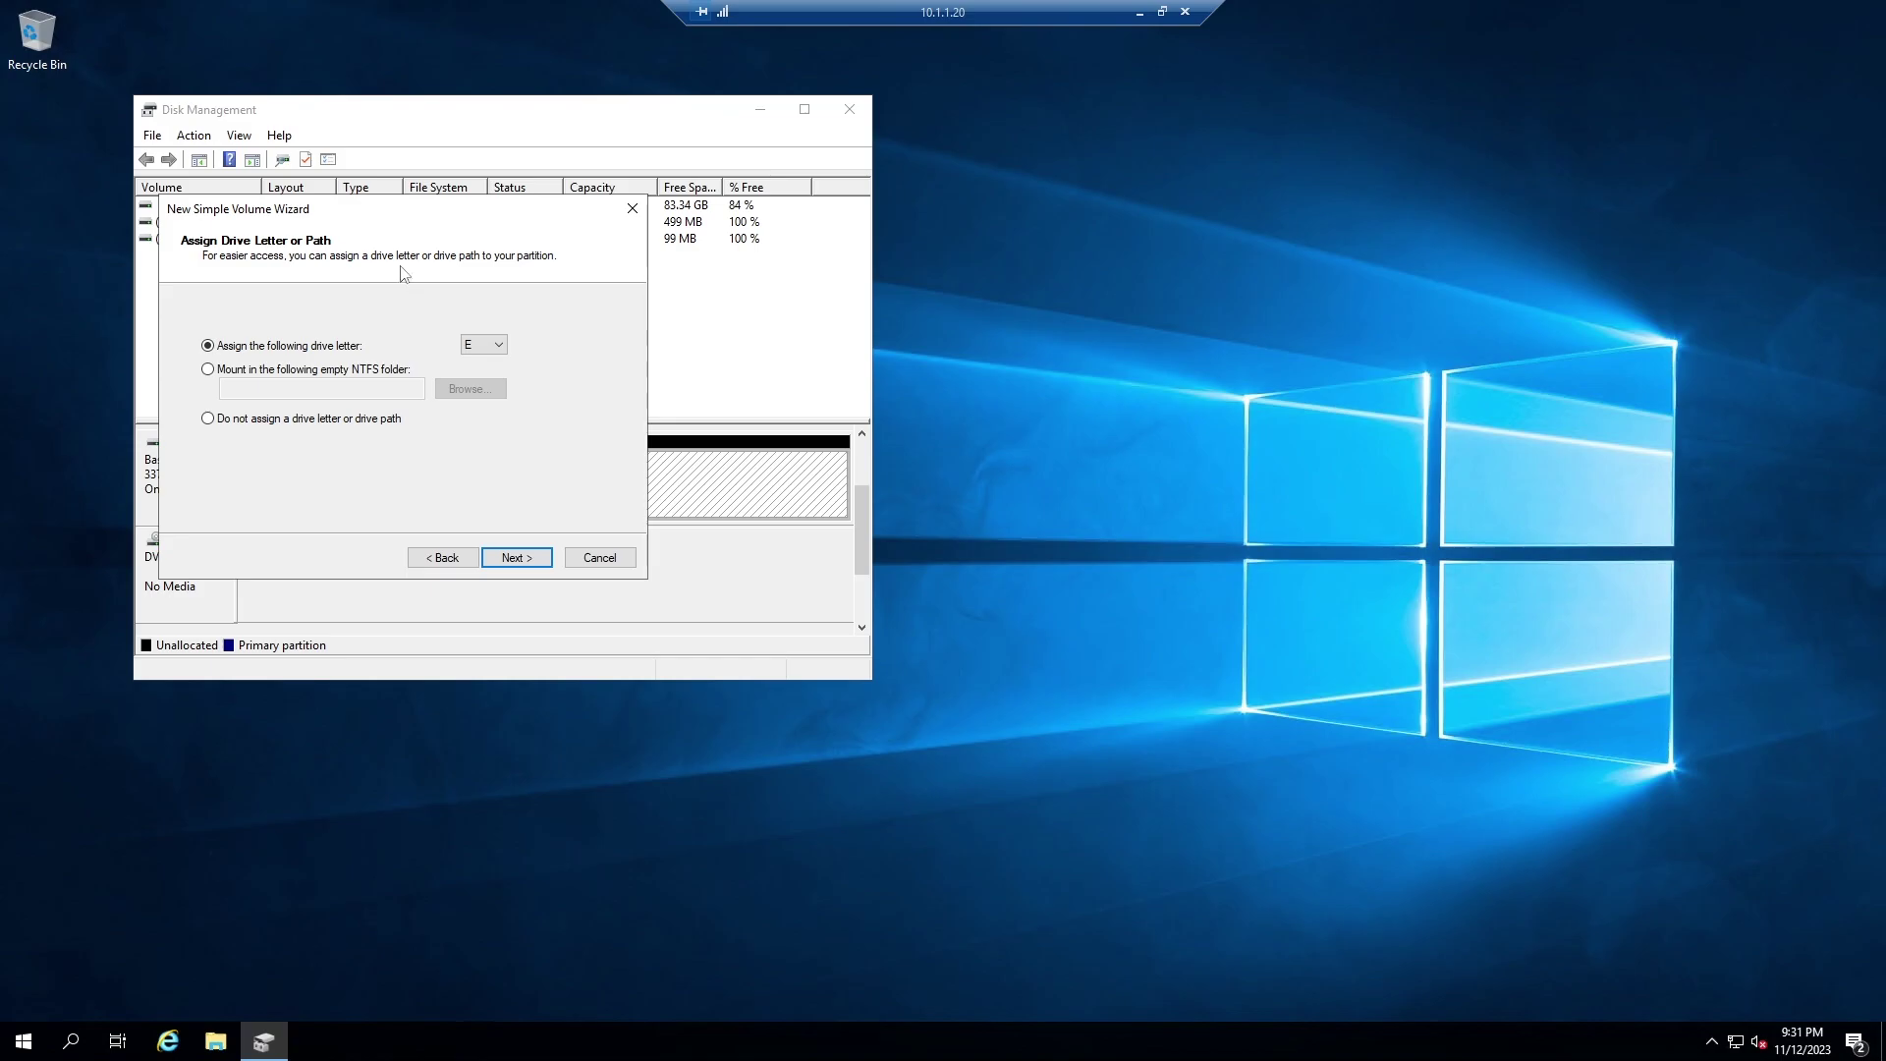
pyautogui.moveTo(391, 217); pyautogui.dragTo(656, 312)
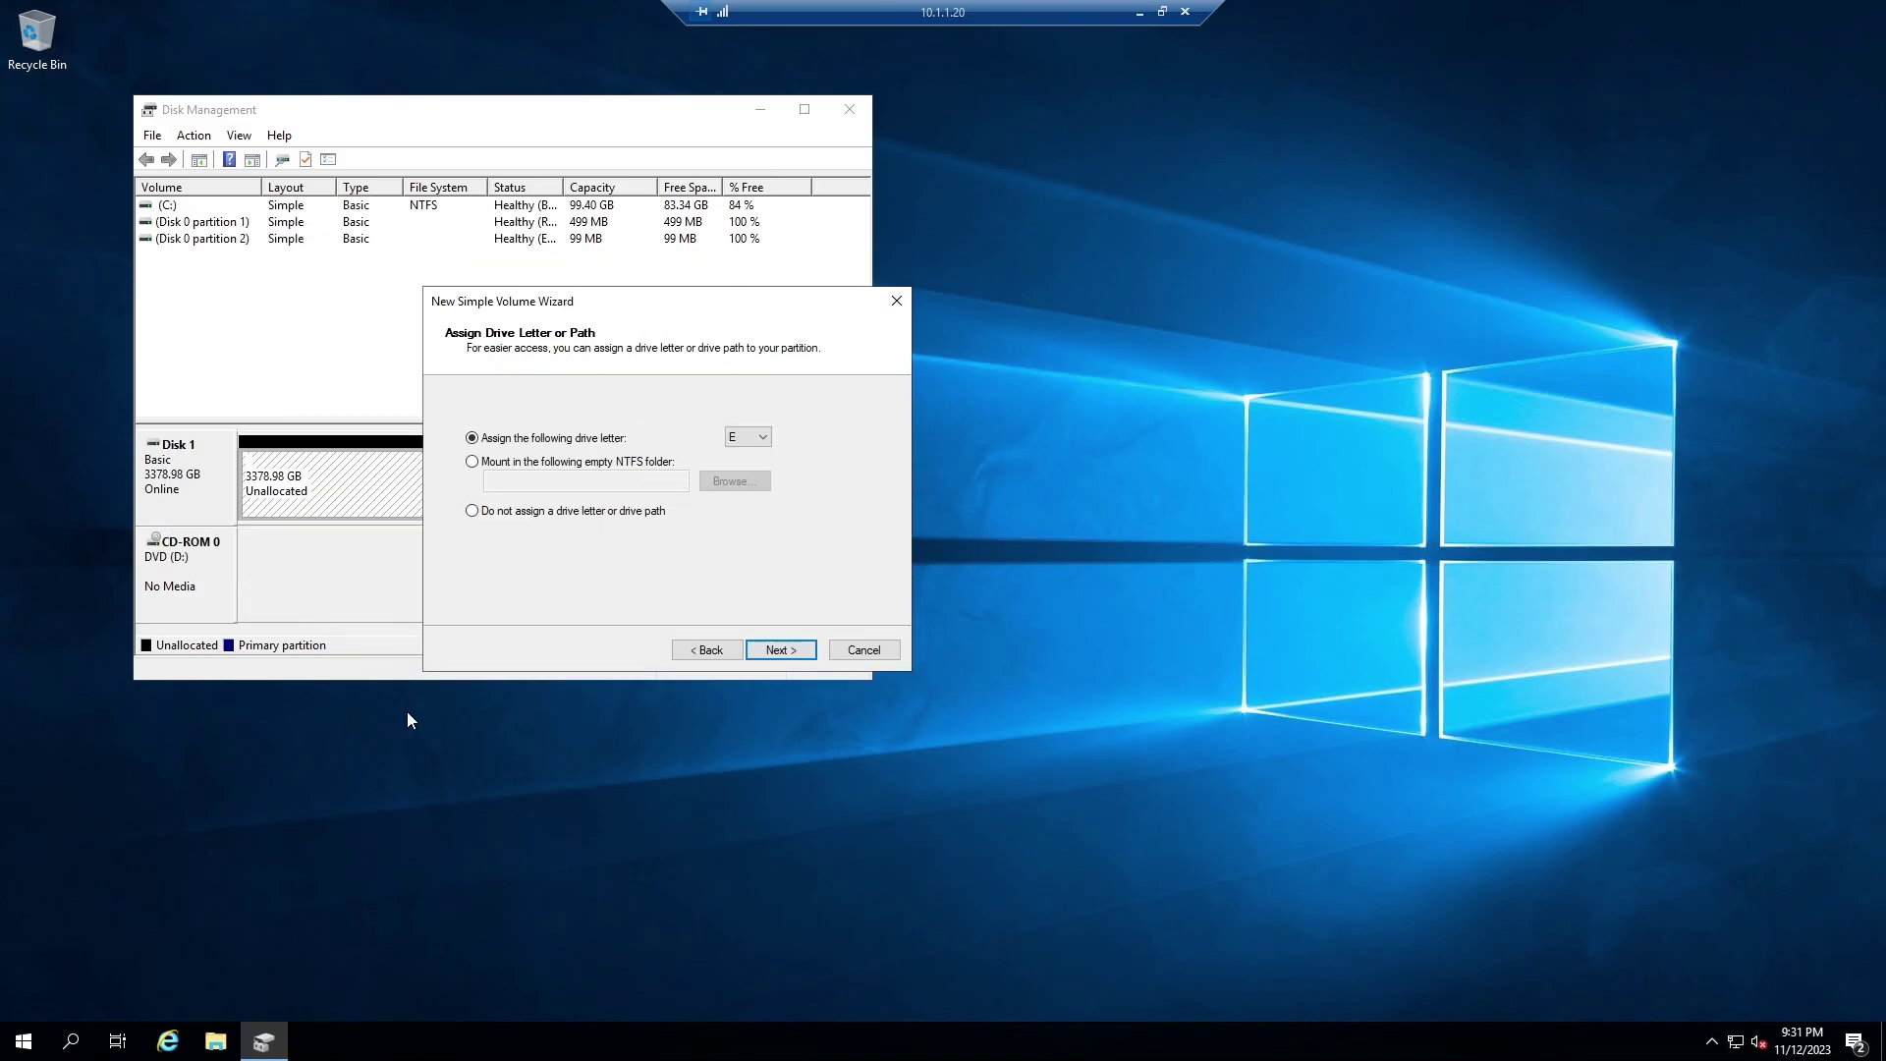
# Cancel the volume wizard and change the DVD drive's letter from D to E
pyautogui.click(863, 650)
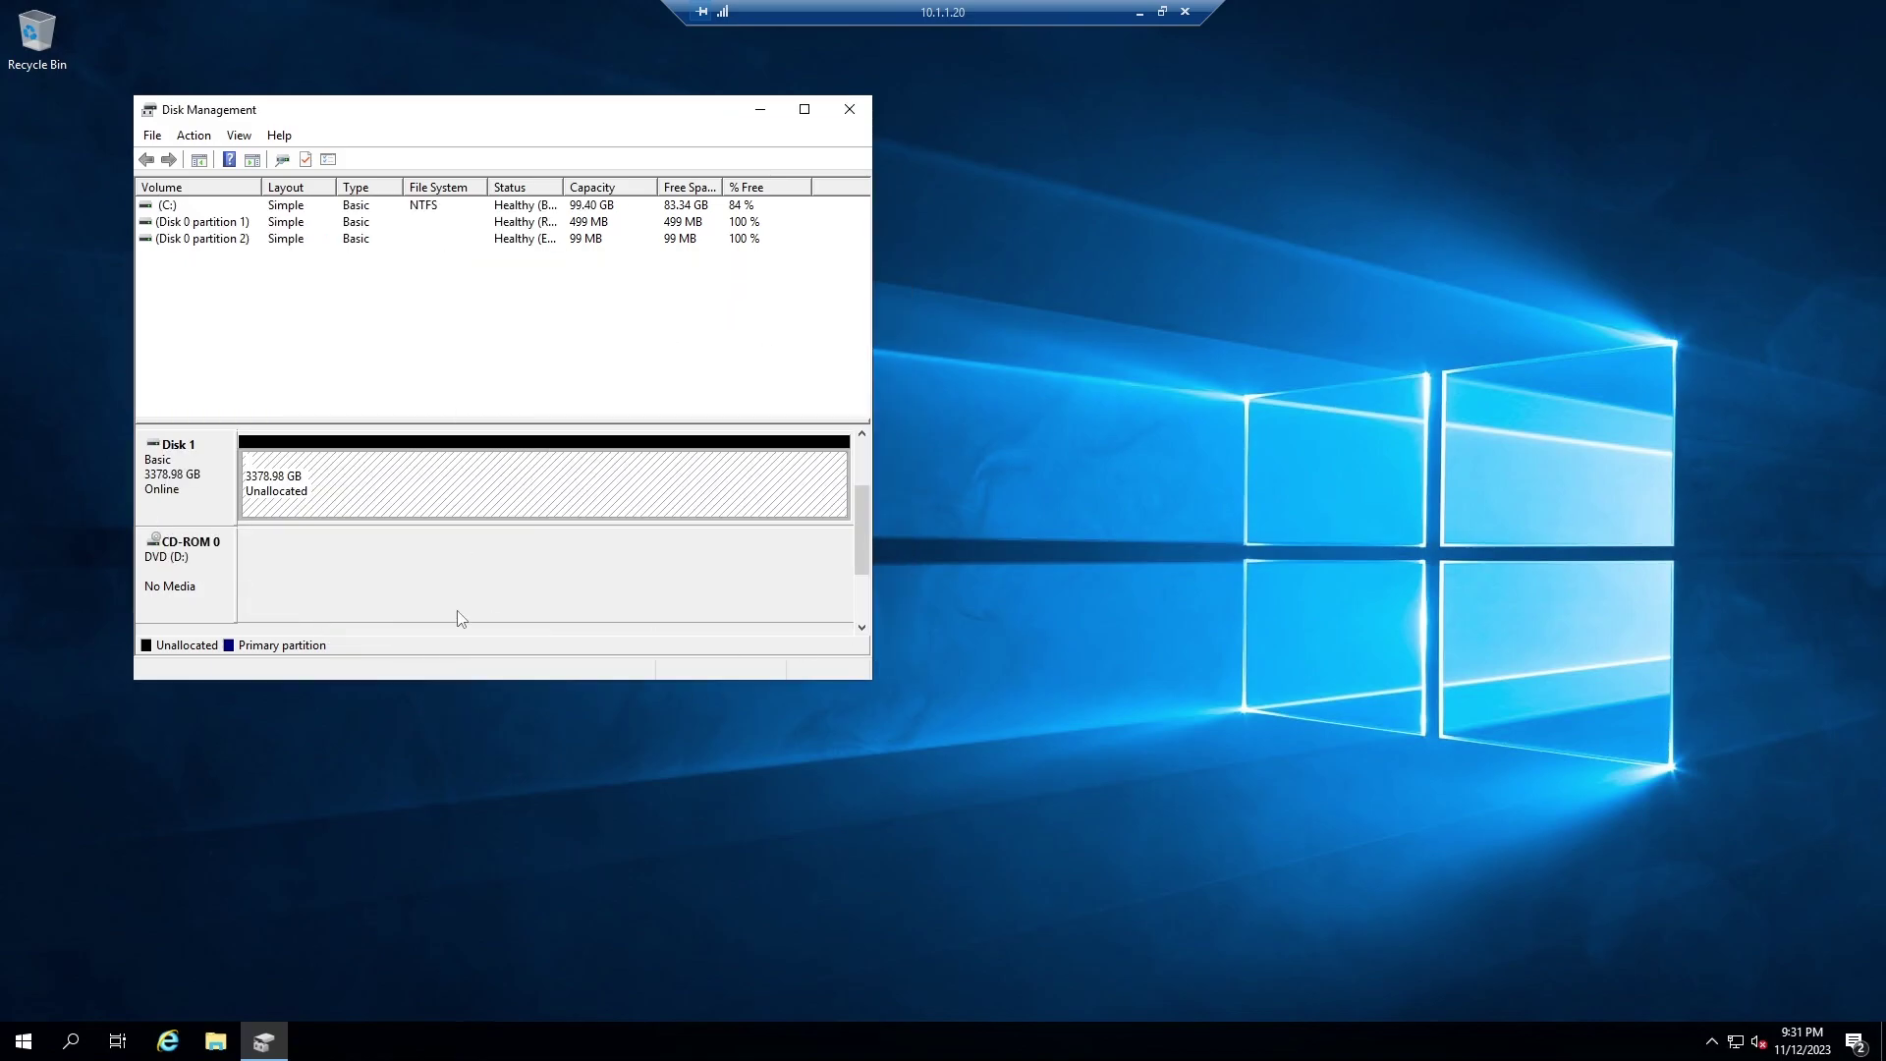
pyautogui.rightClick(188, 571)
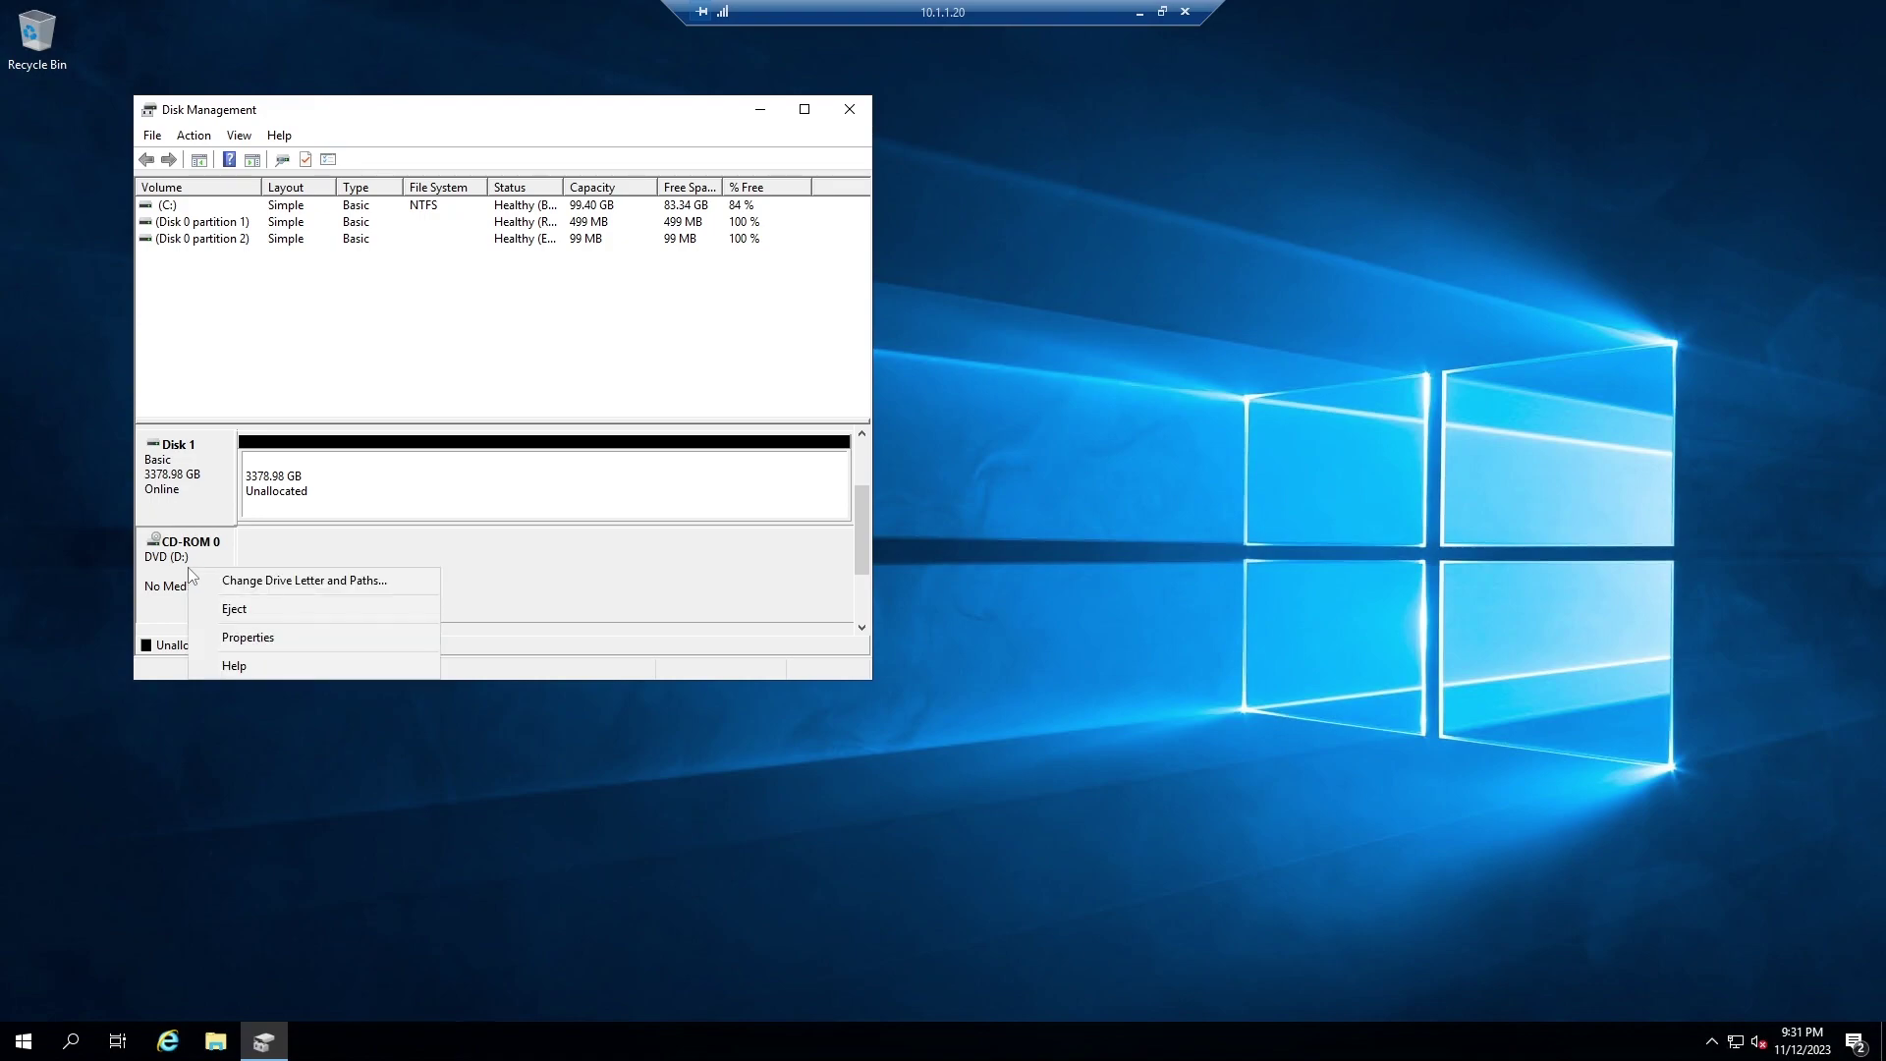
pyautogui.click(240, 581)
pyautogui.click(452, 458)
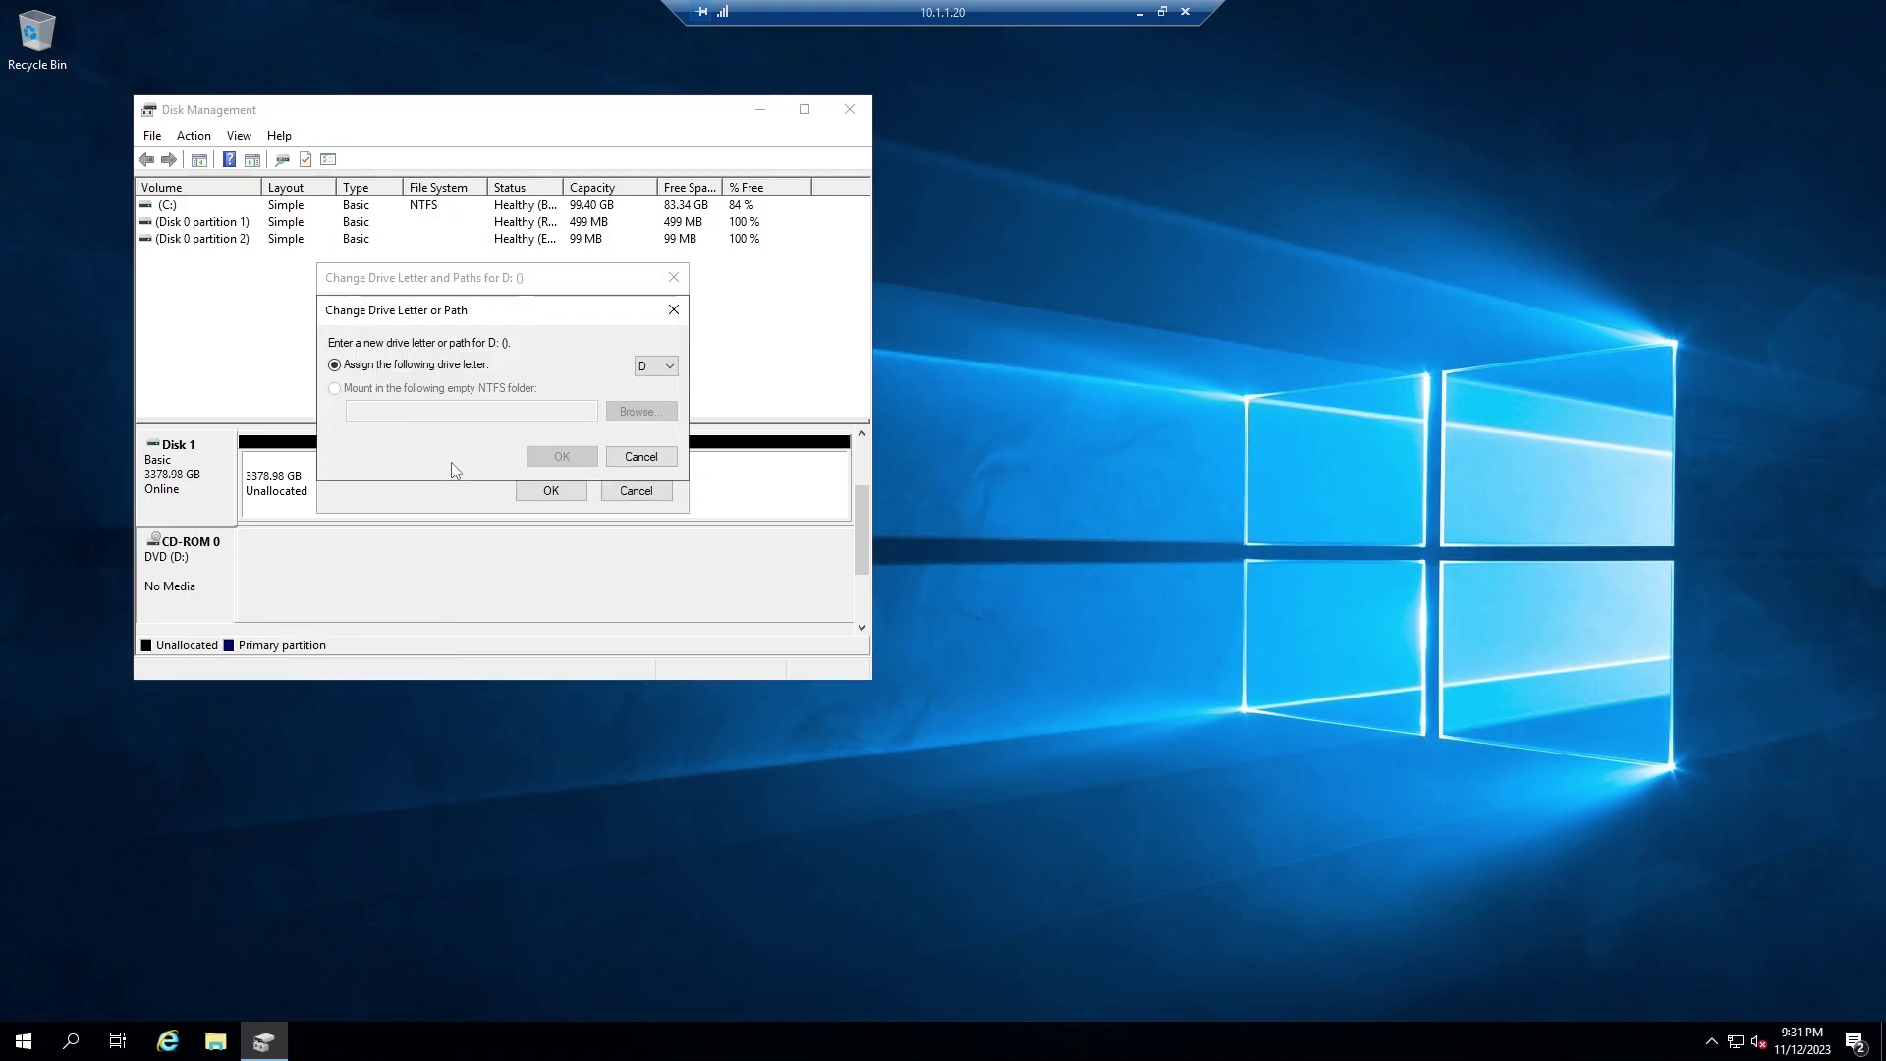
pyautogui.click(644, 366)
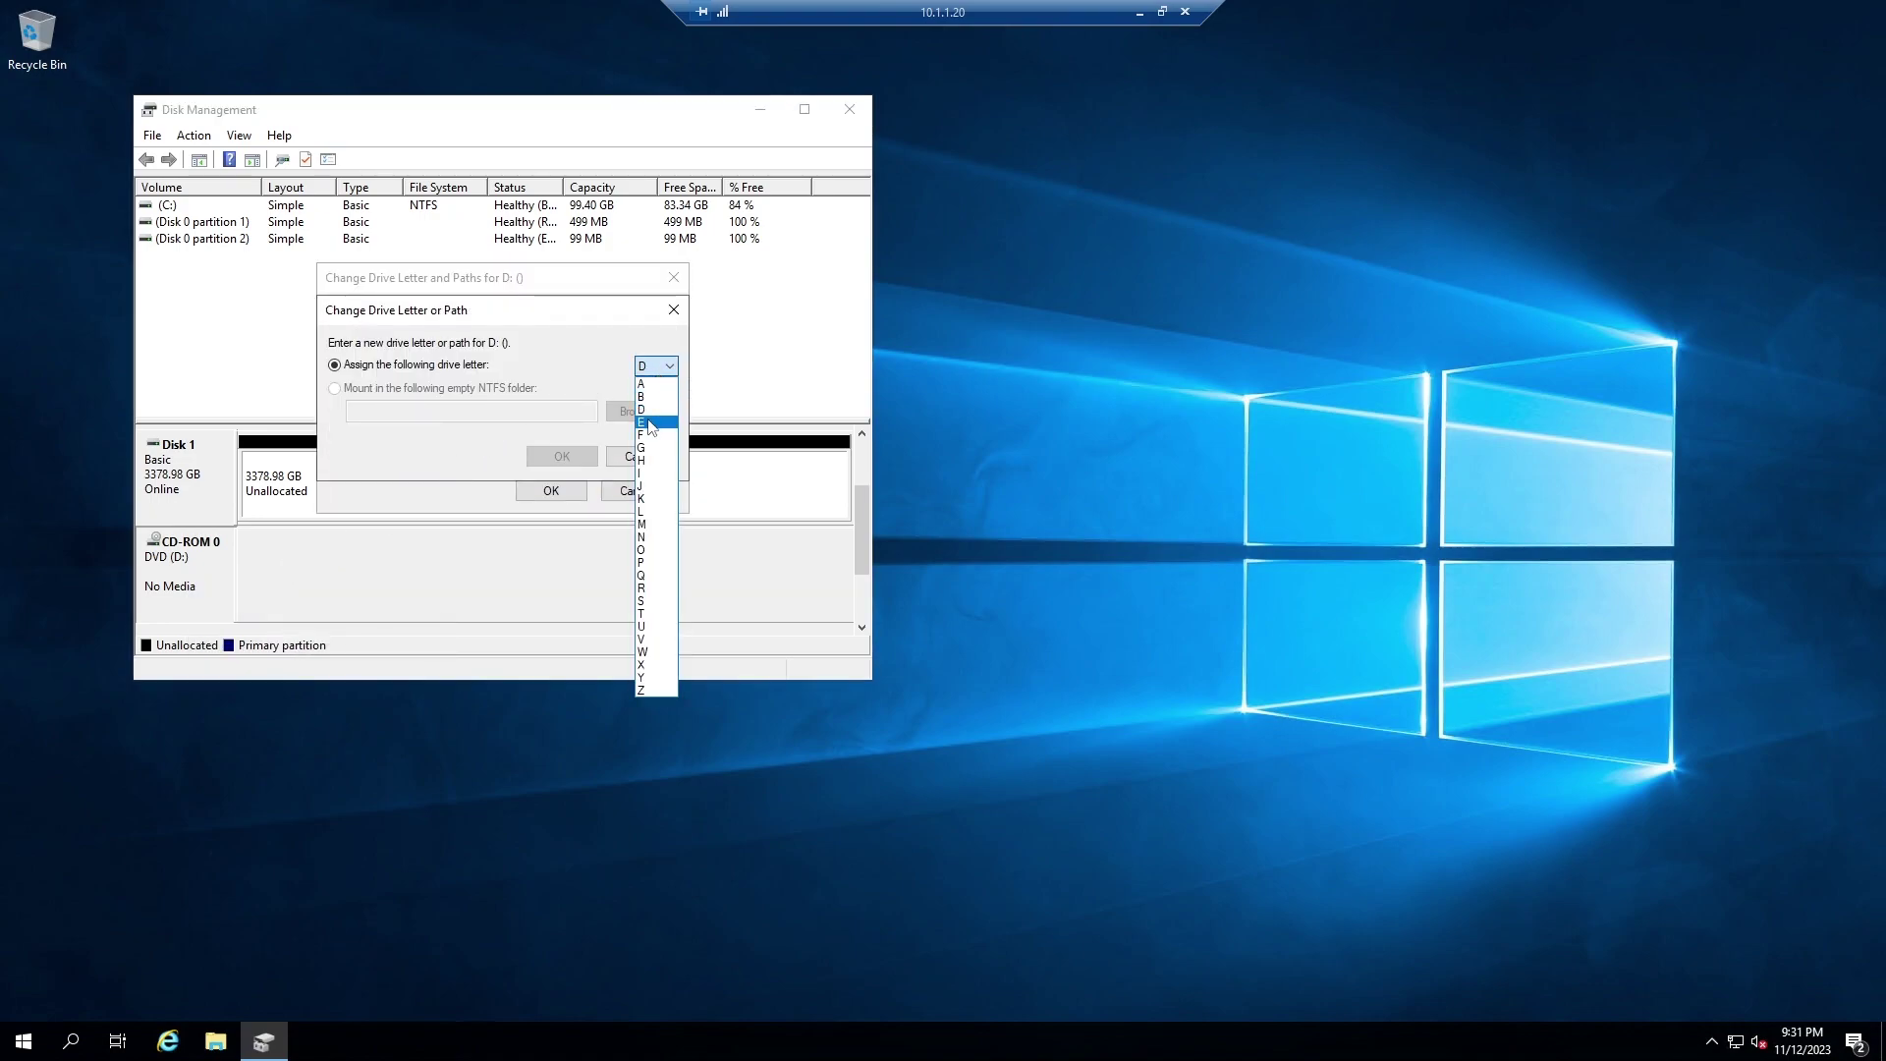
pyautogui.click(648, 423)
pyautogui.click(555, 456)
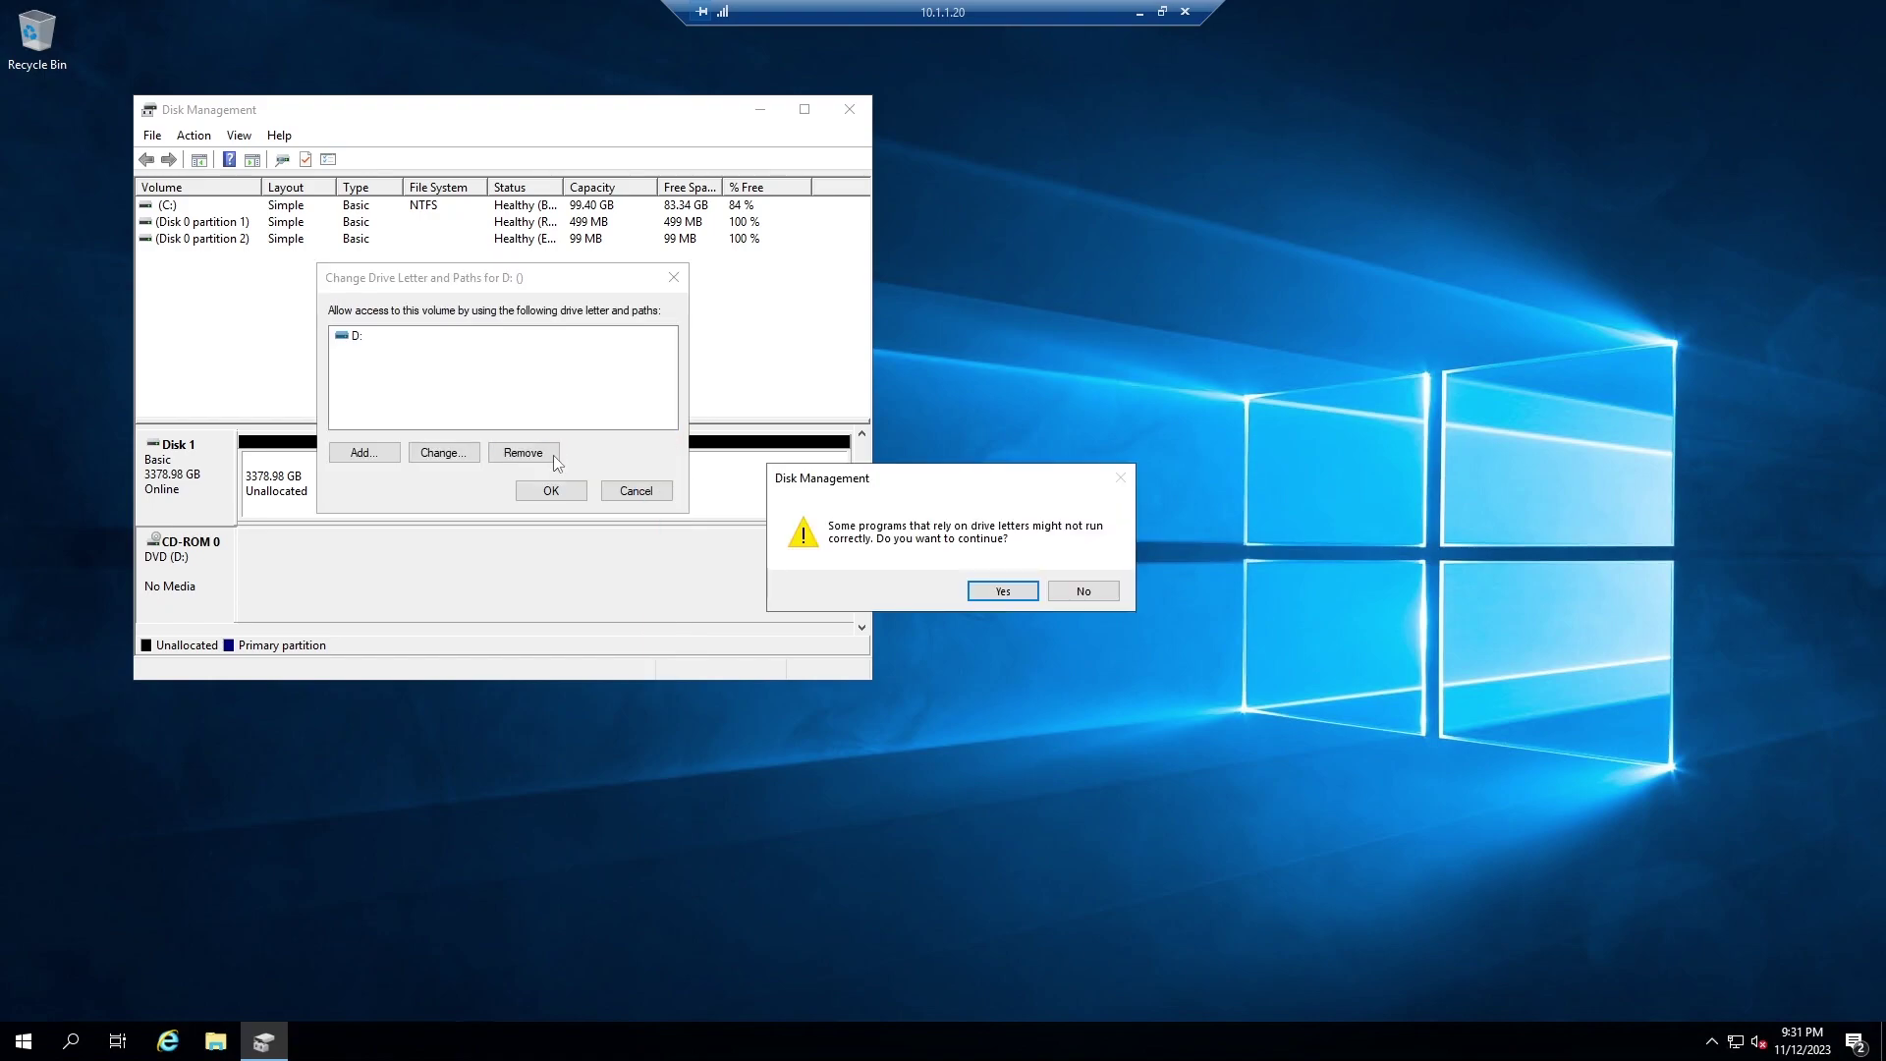
pyautogui.click(1003, 591)
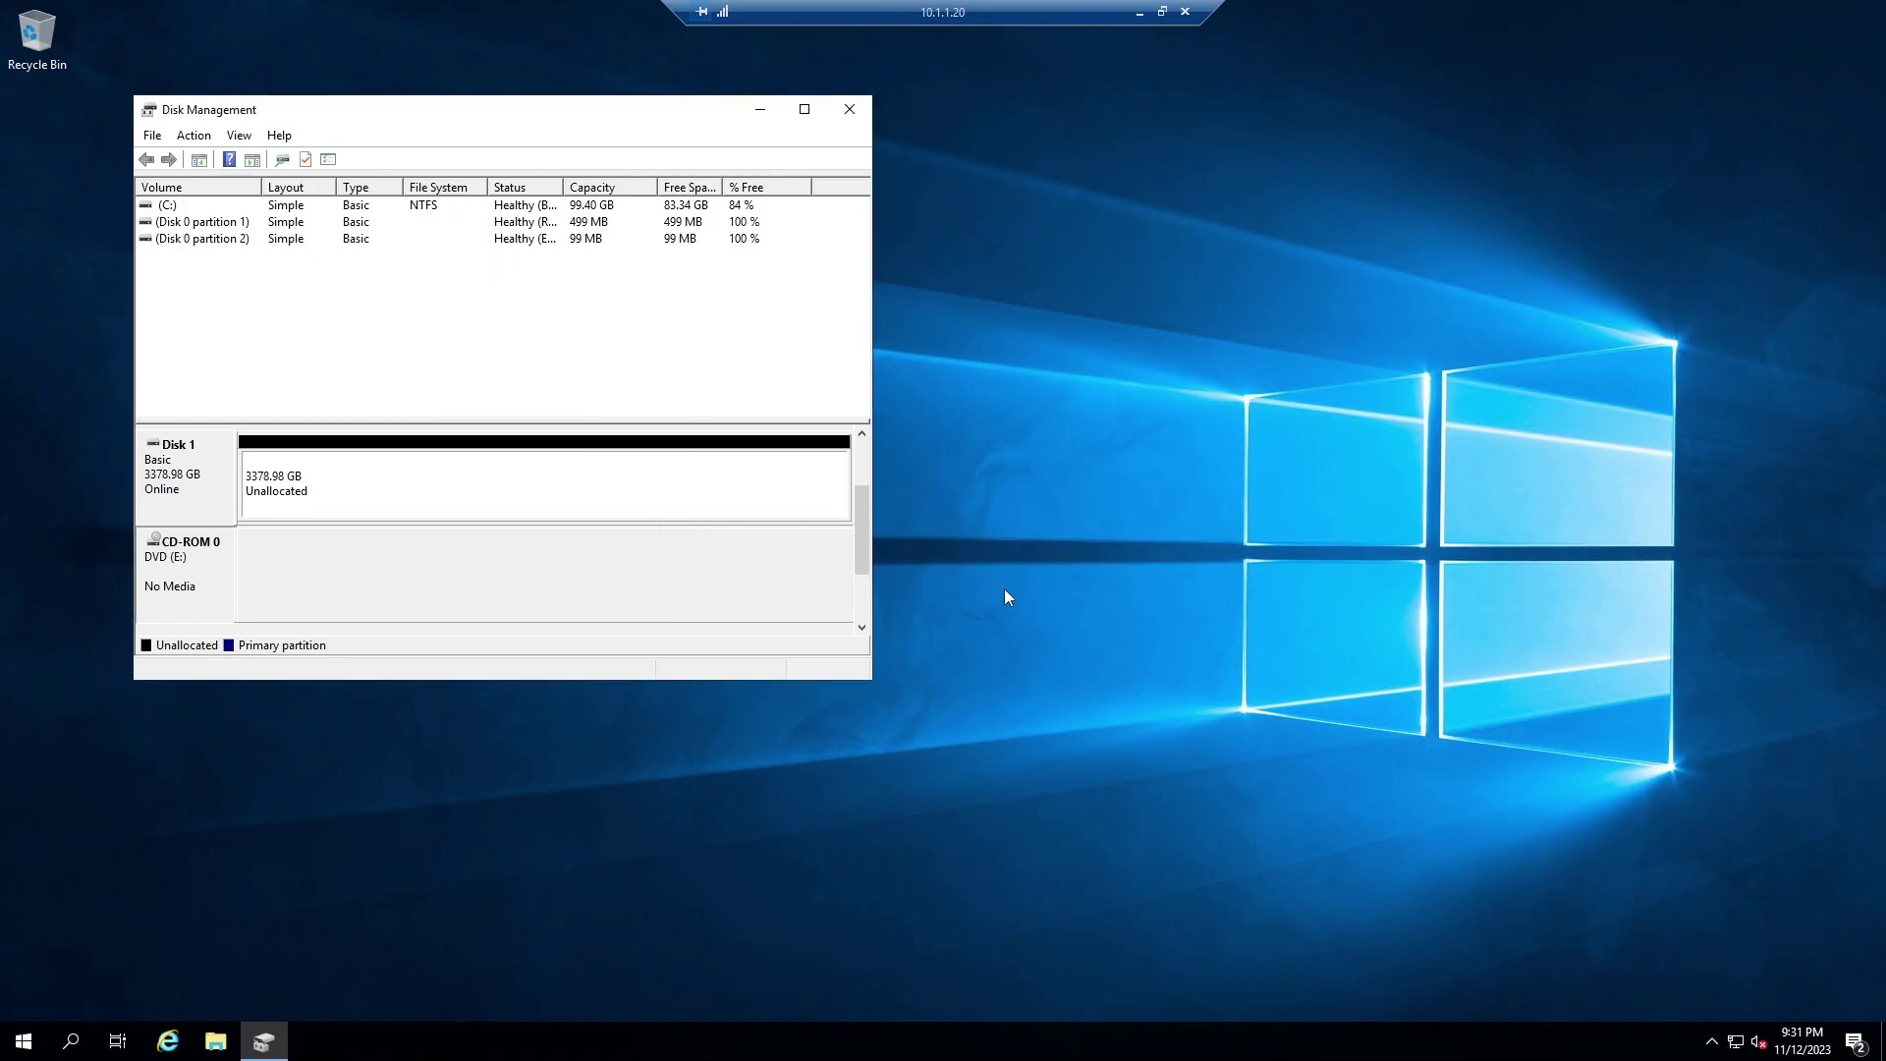
pyautogui.click(393, 496)
# Start a New Simple Volume on Disk 1 with maximum size and drive letter D
pyautogui.rightClick(395, 495)
pyautogui.click(417, 501)
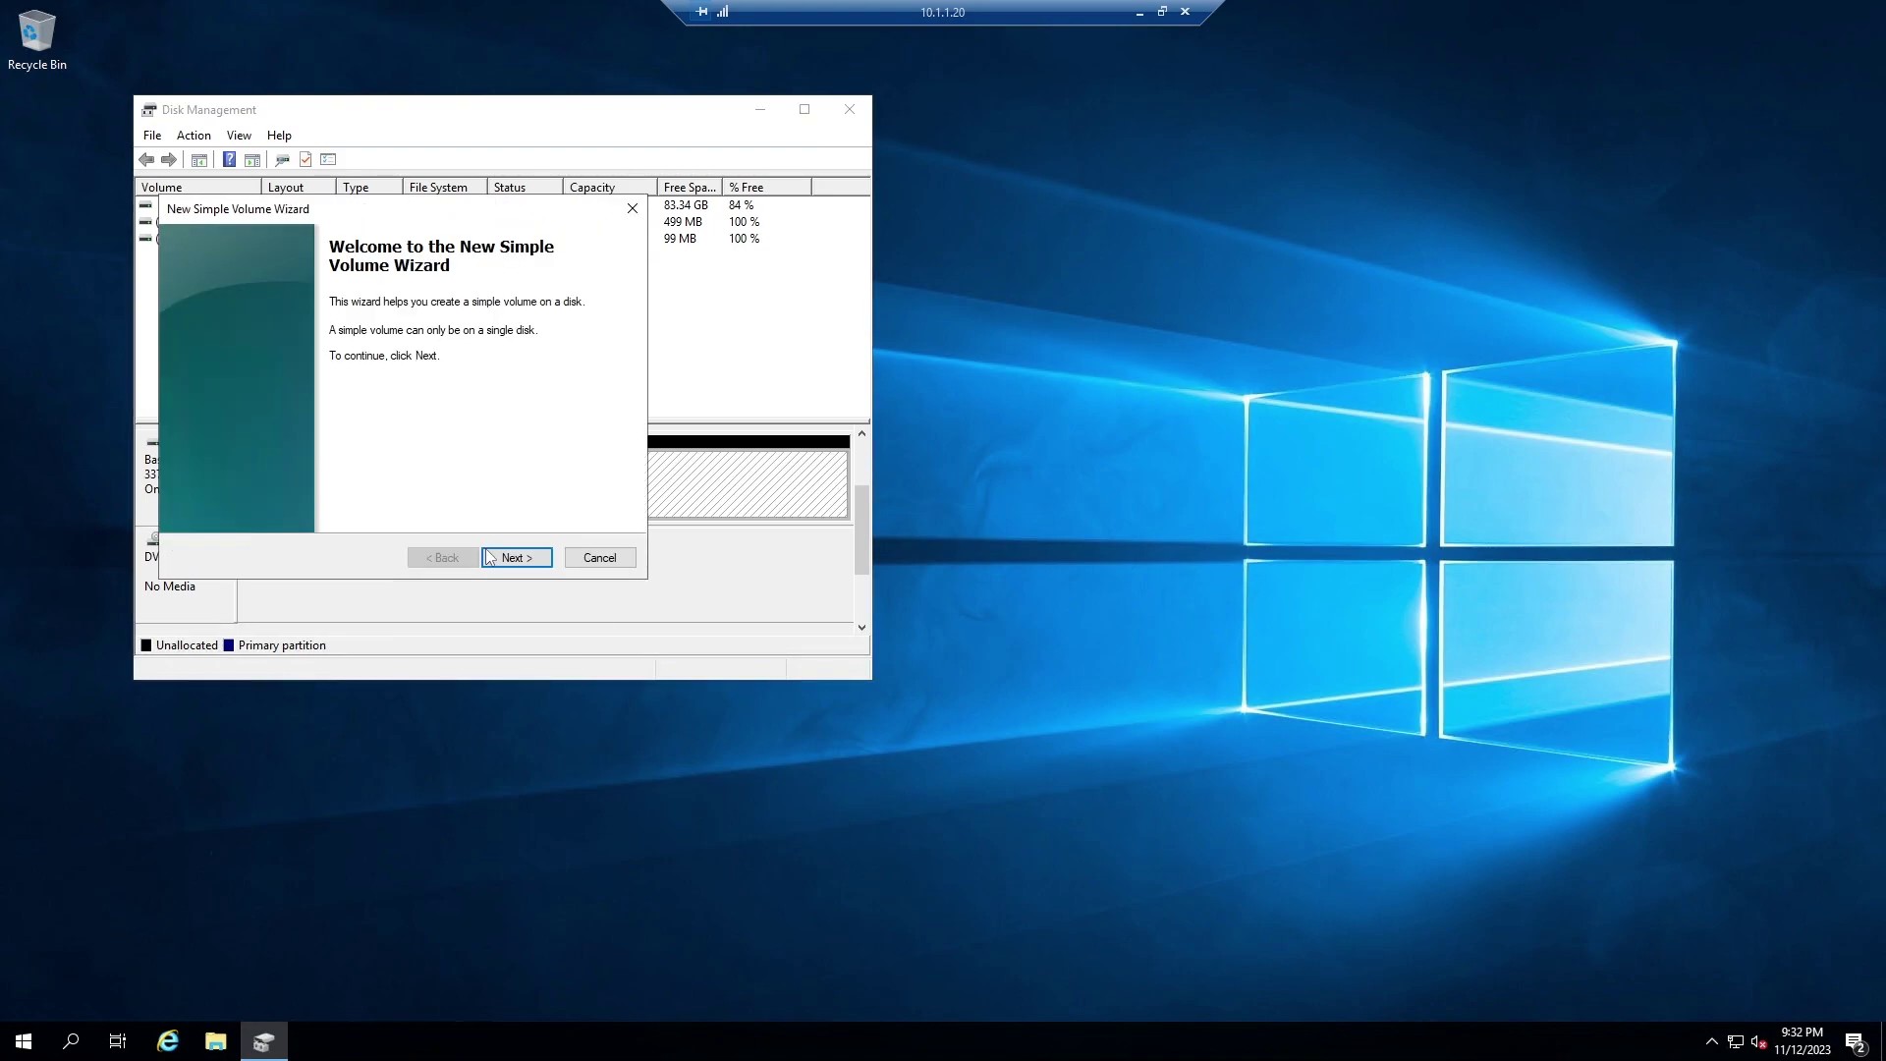
pyautogui.click(517, 558)
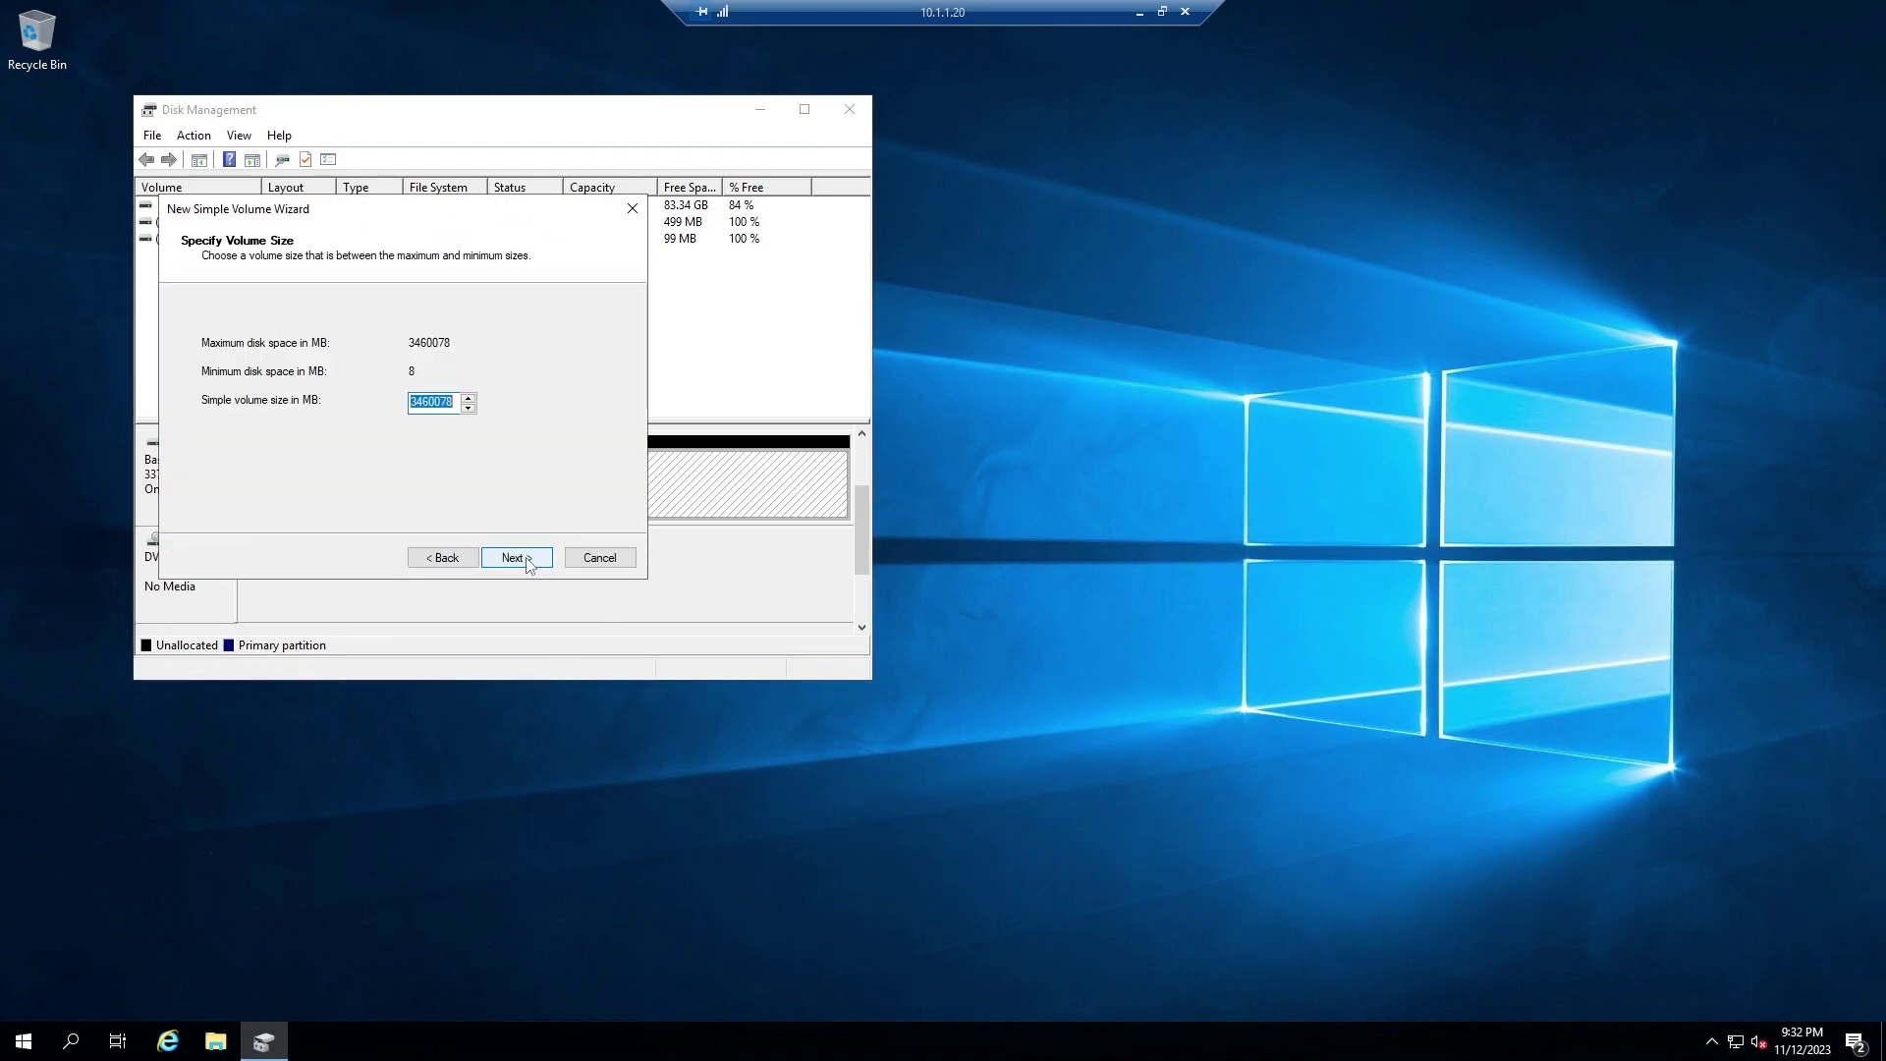
pyautogui.click(526, 560)
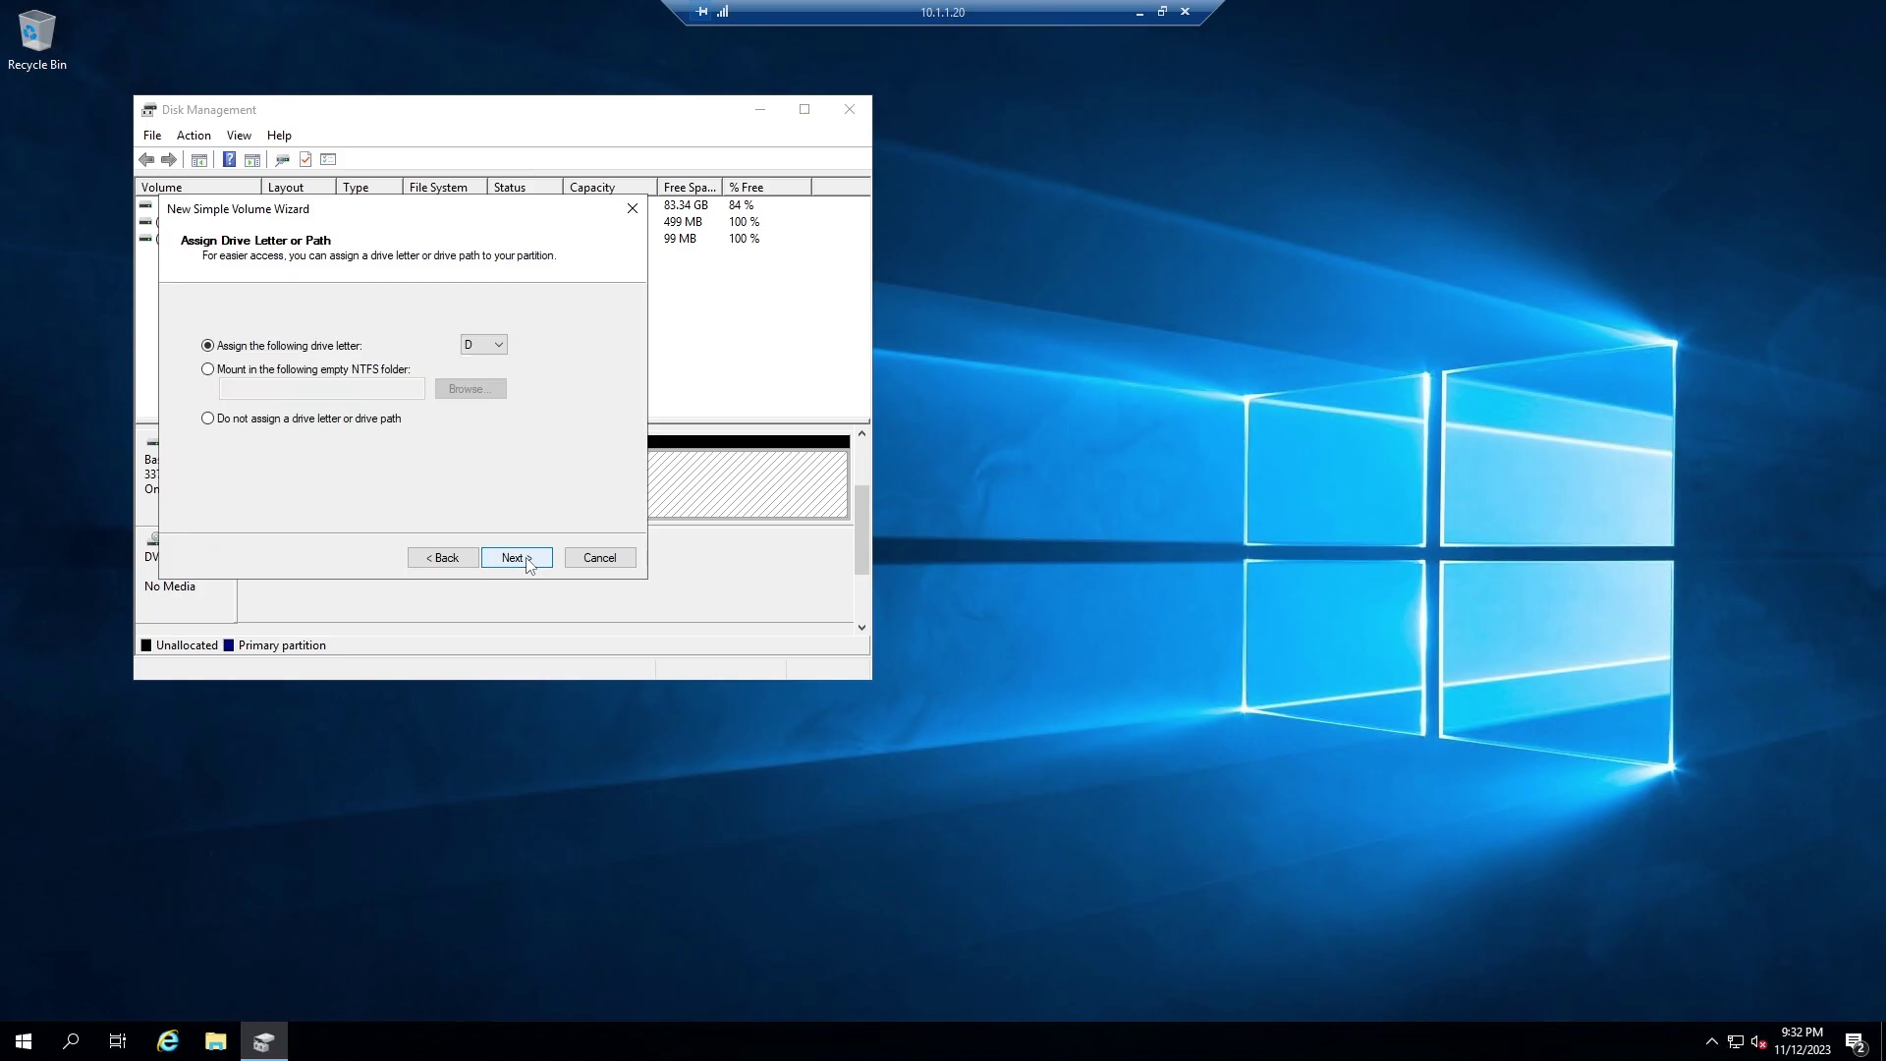
pyautogui.click(526, 562)
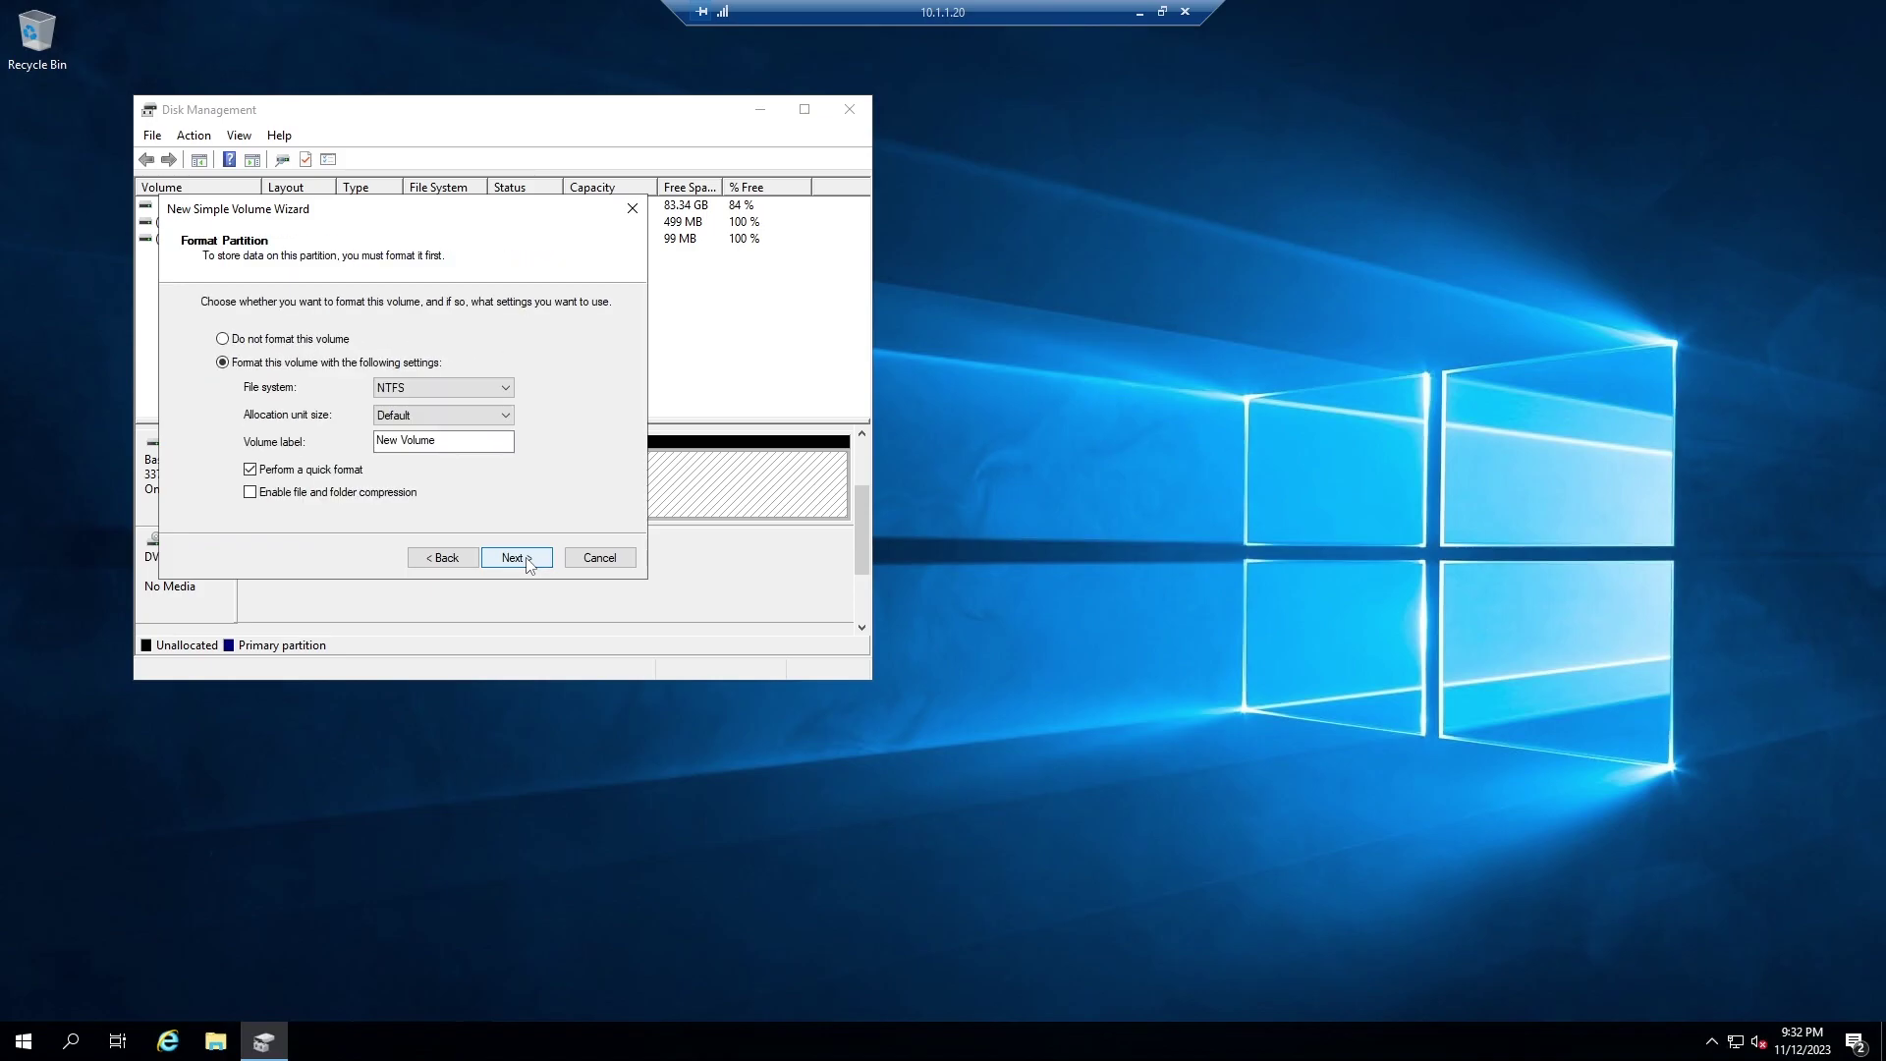
# Format the volume as ReFS with 64K allocation units, label it QNAP1, and finish
pyautogui.click(464, 379)
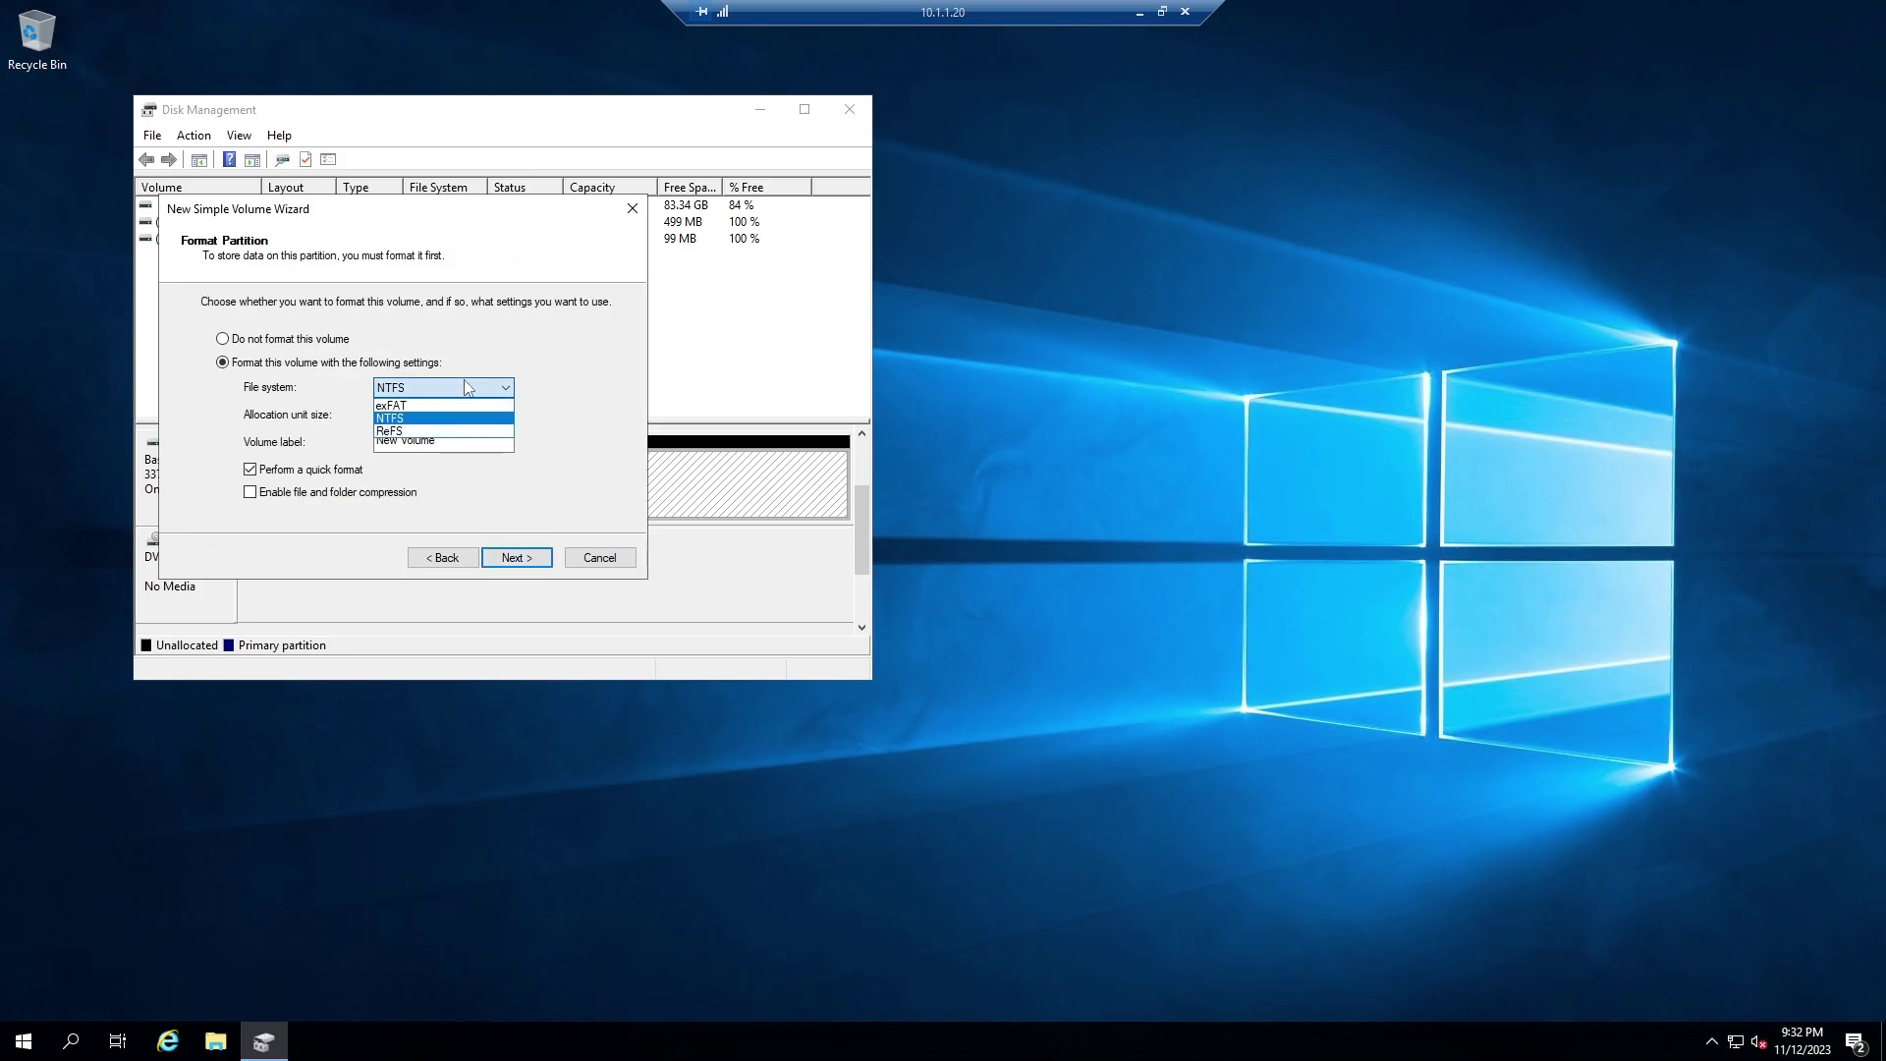
pyautogui.click(436, 434)
pyautogui.click(425, 417)
pyautogui.click(421, 460)
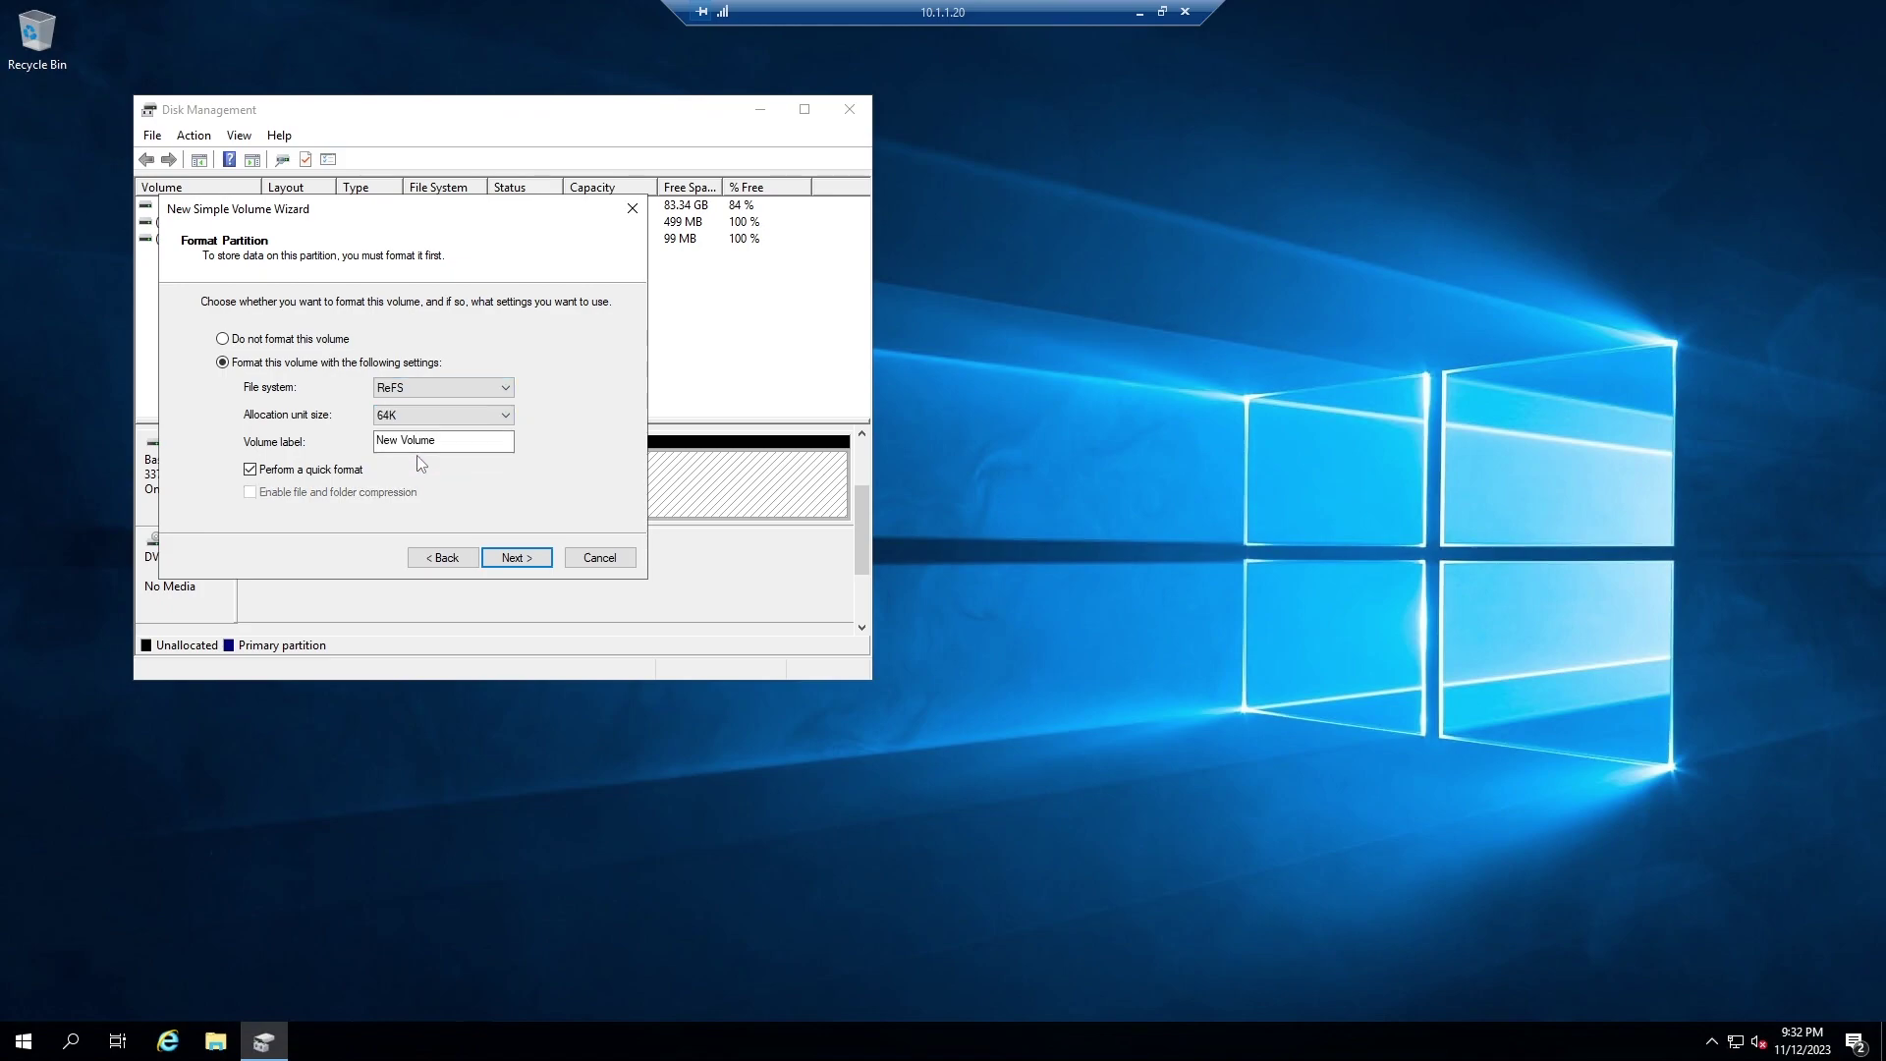
pyautogui.moveTo(438, 442); pyautogui.dragTo(364, 447)
pyautogui.write('QNAP1')
pyautogui.click(516, 558)
pyautogui.click(516, 558)
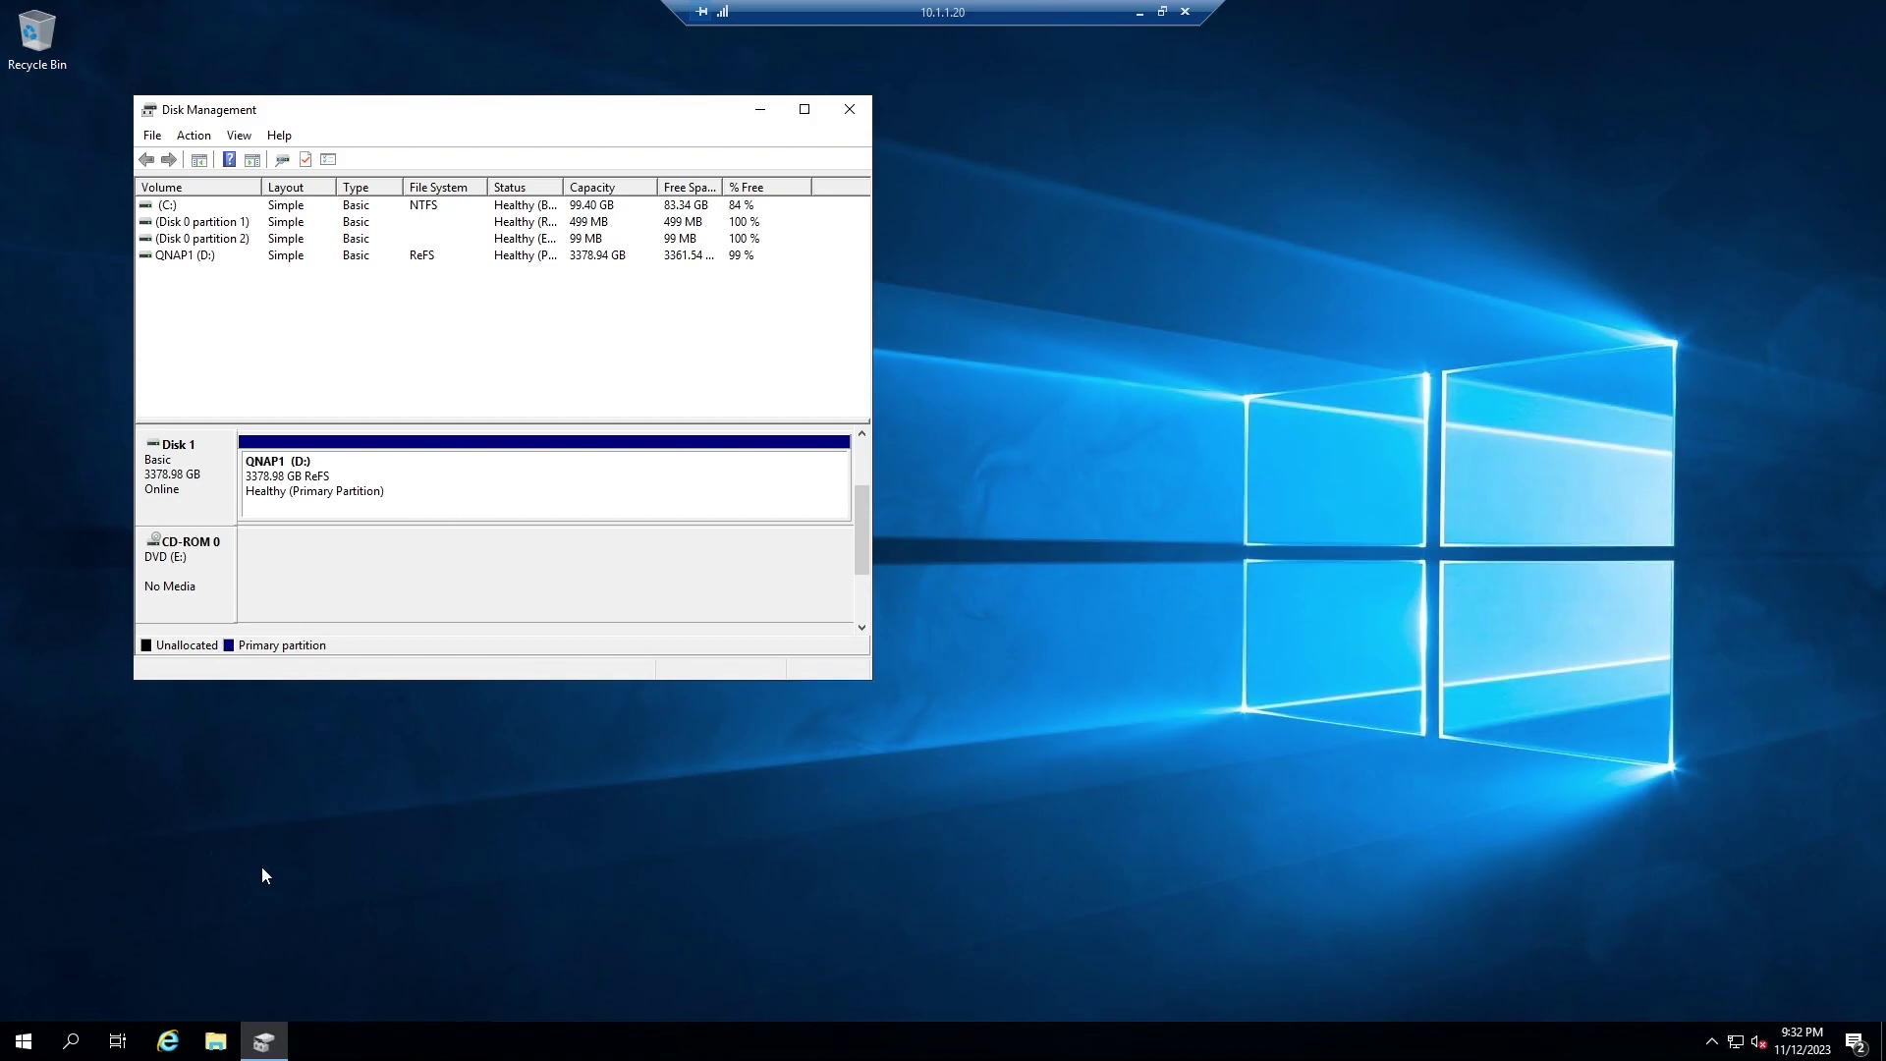
# Open the QNAP1 (D:) drive from This PC in File Explorer to see it is empty
pyautogui.click(216, 1044)
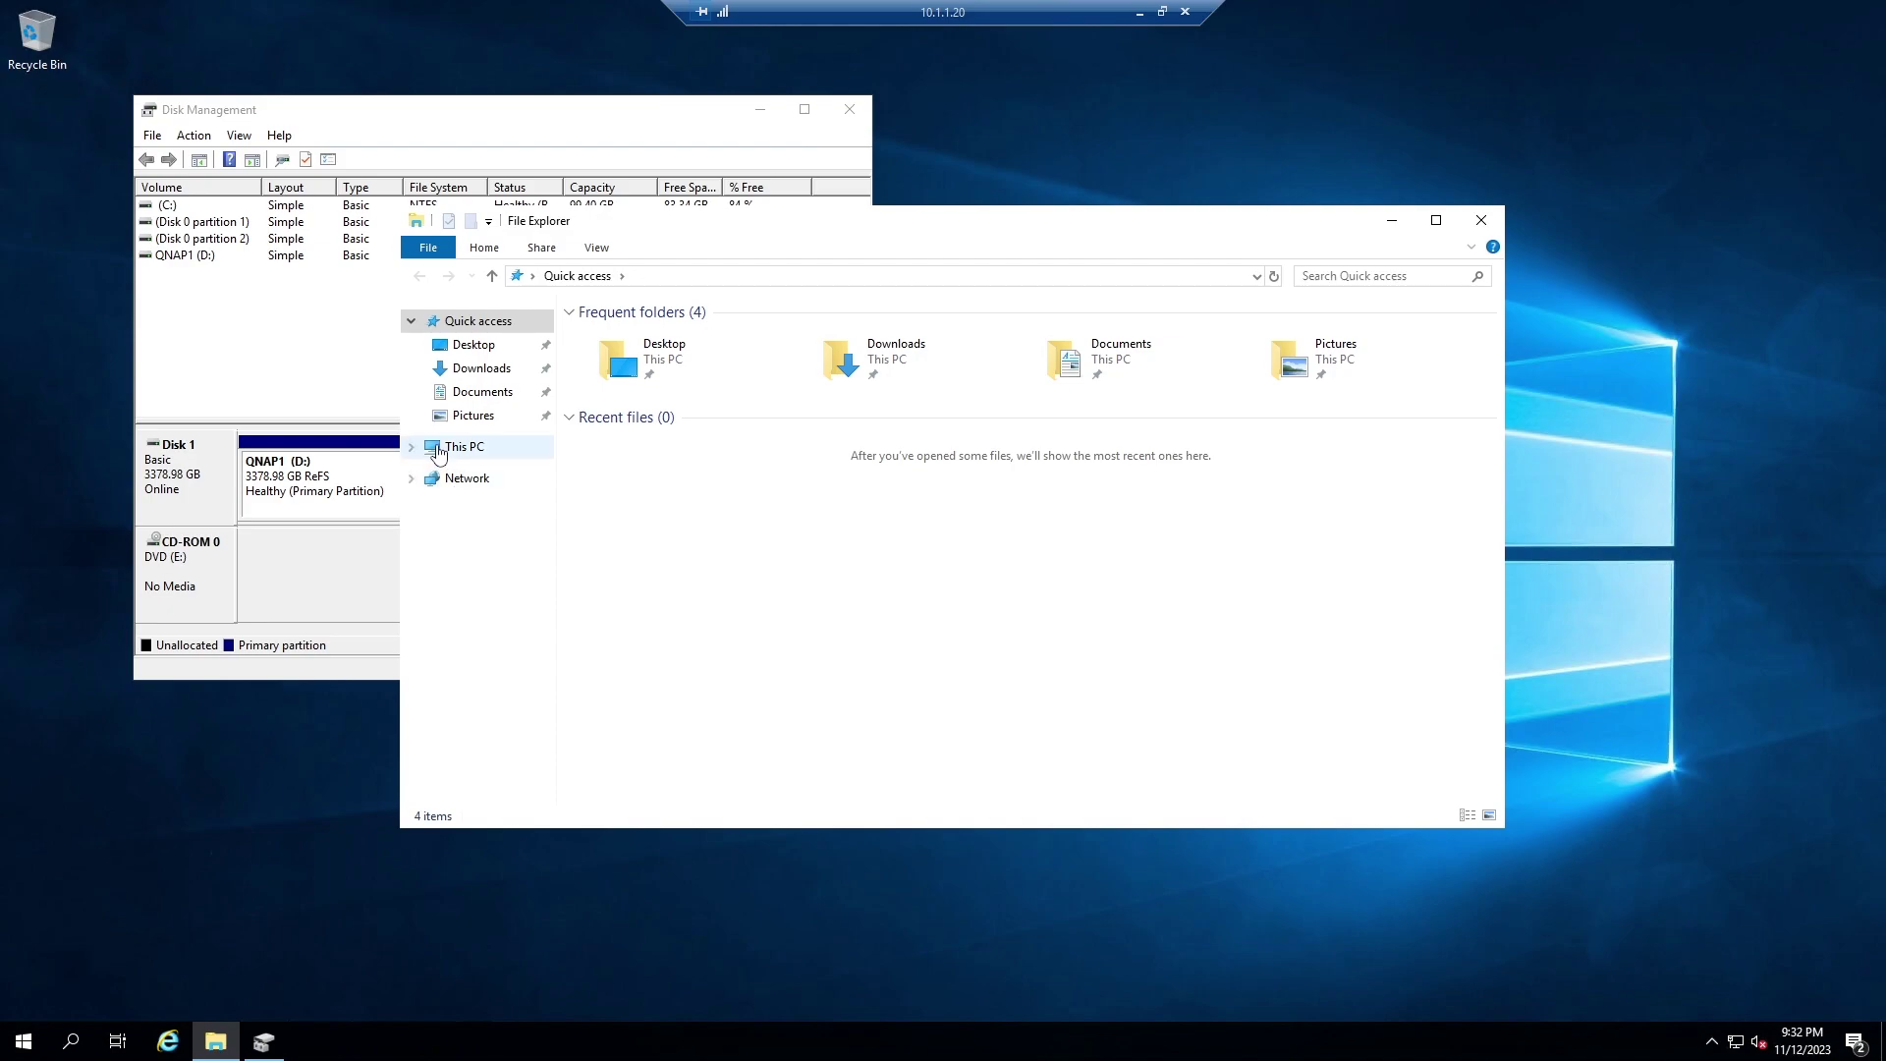
pyautogui.click(458, 448)
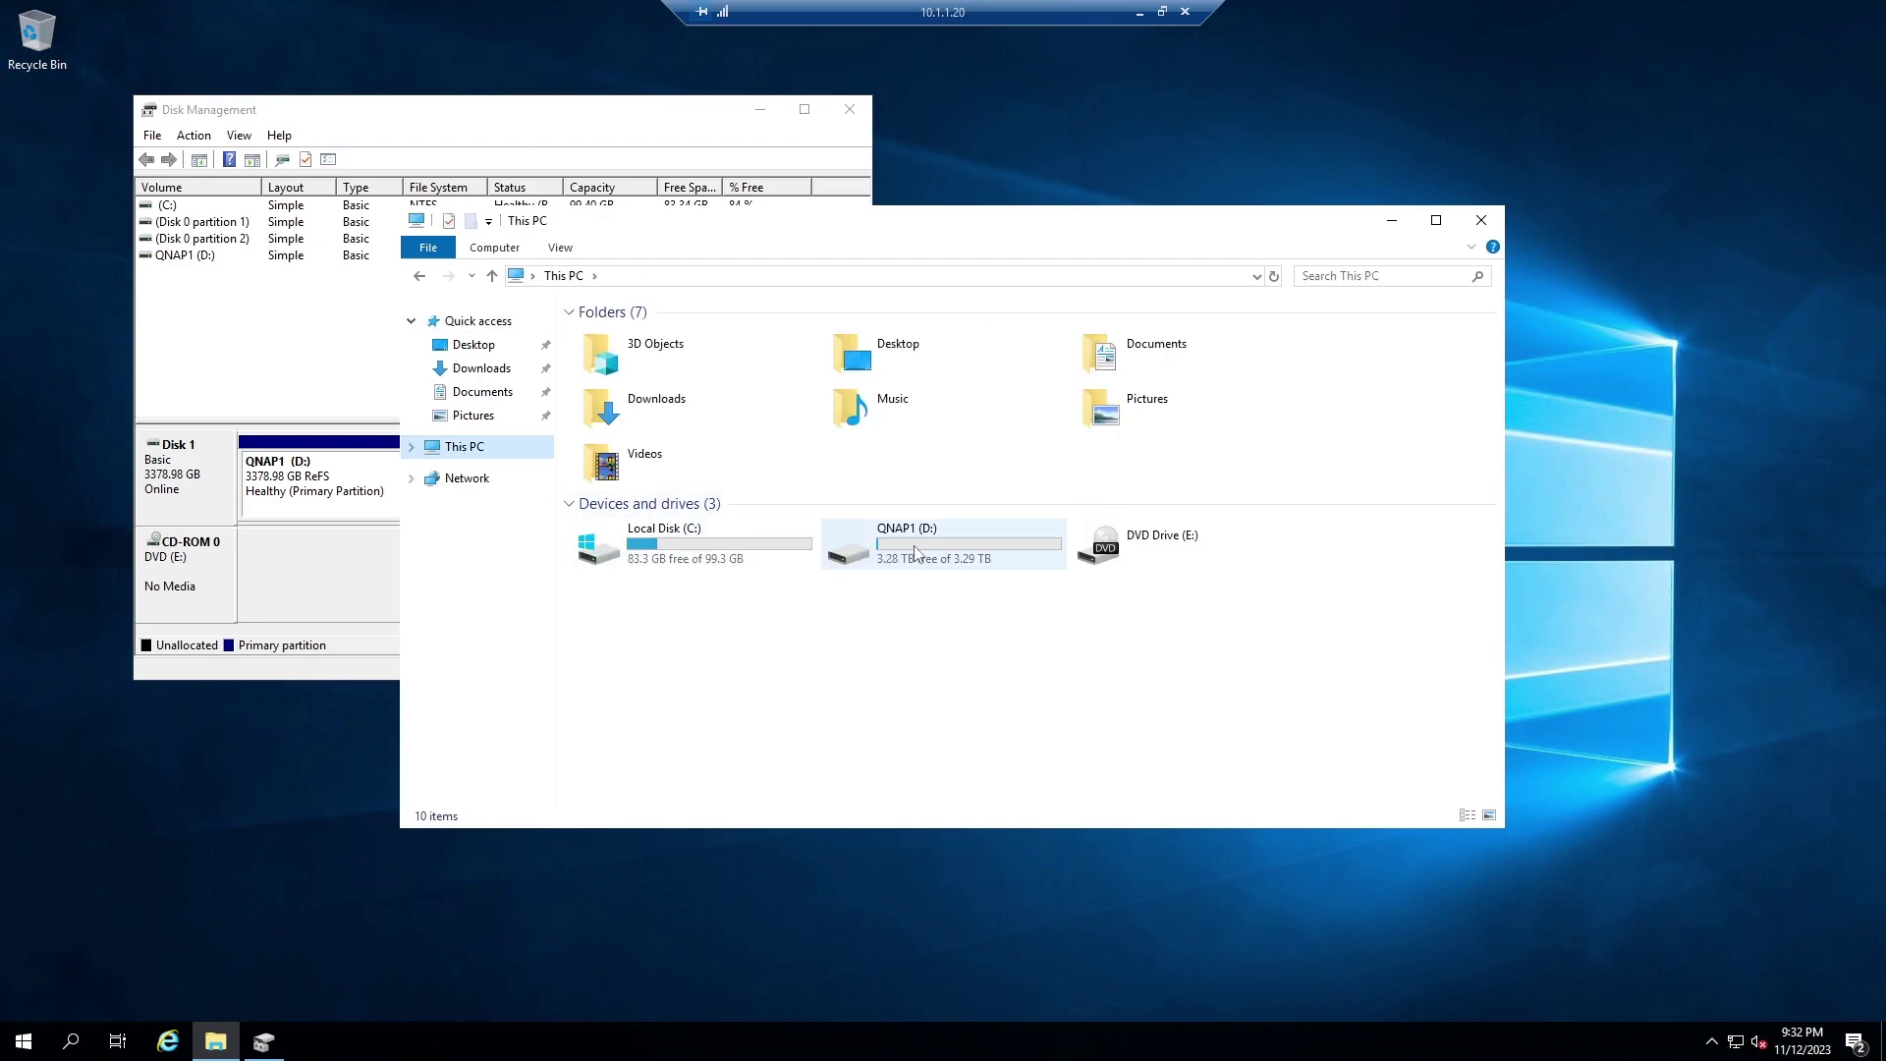
pyautogui.doubleClick(913, 548)
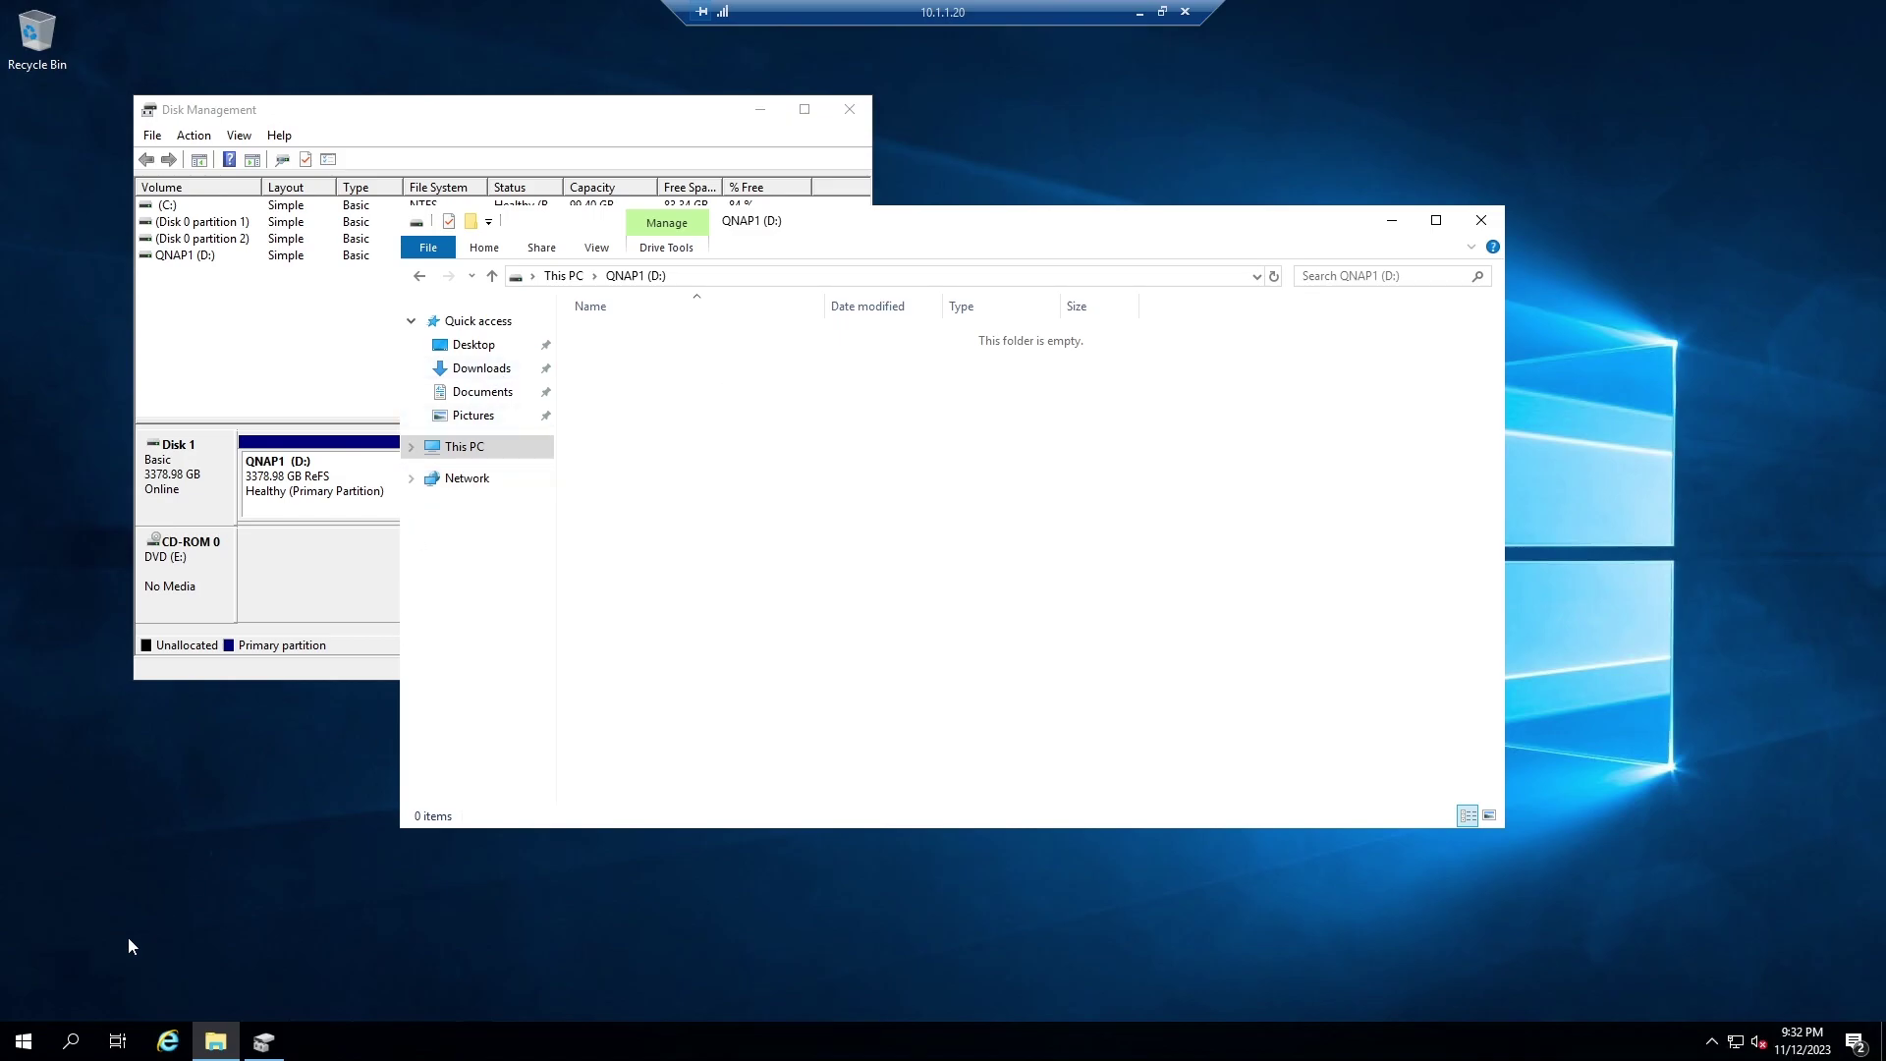
# In iSCSI Initiator, review the connected QNAP target's MCS session settings without changes
pyautogui.click(22, 1048)
pyautogui.write('isc')
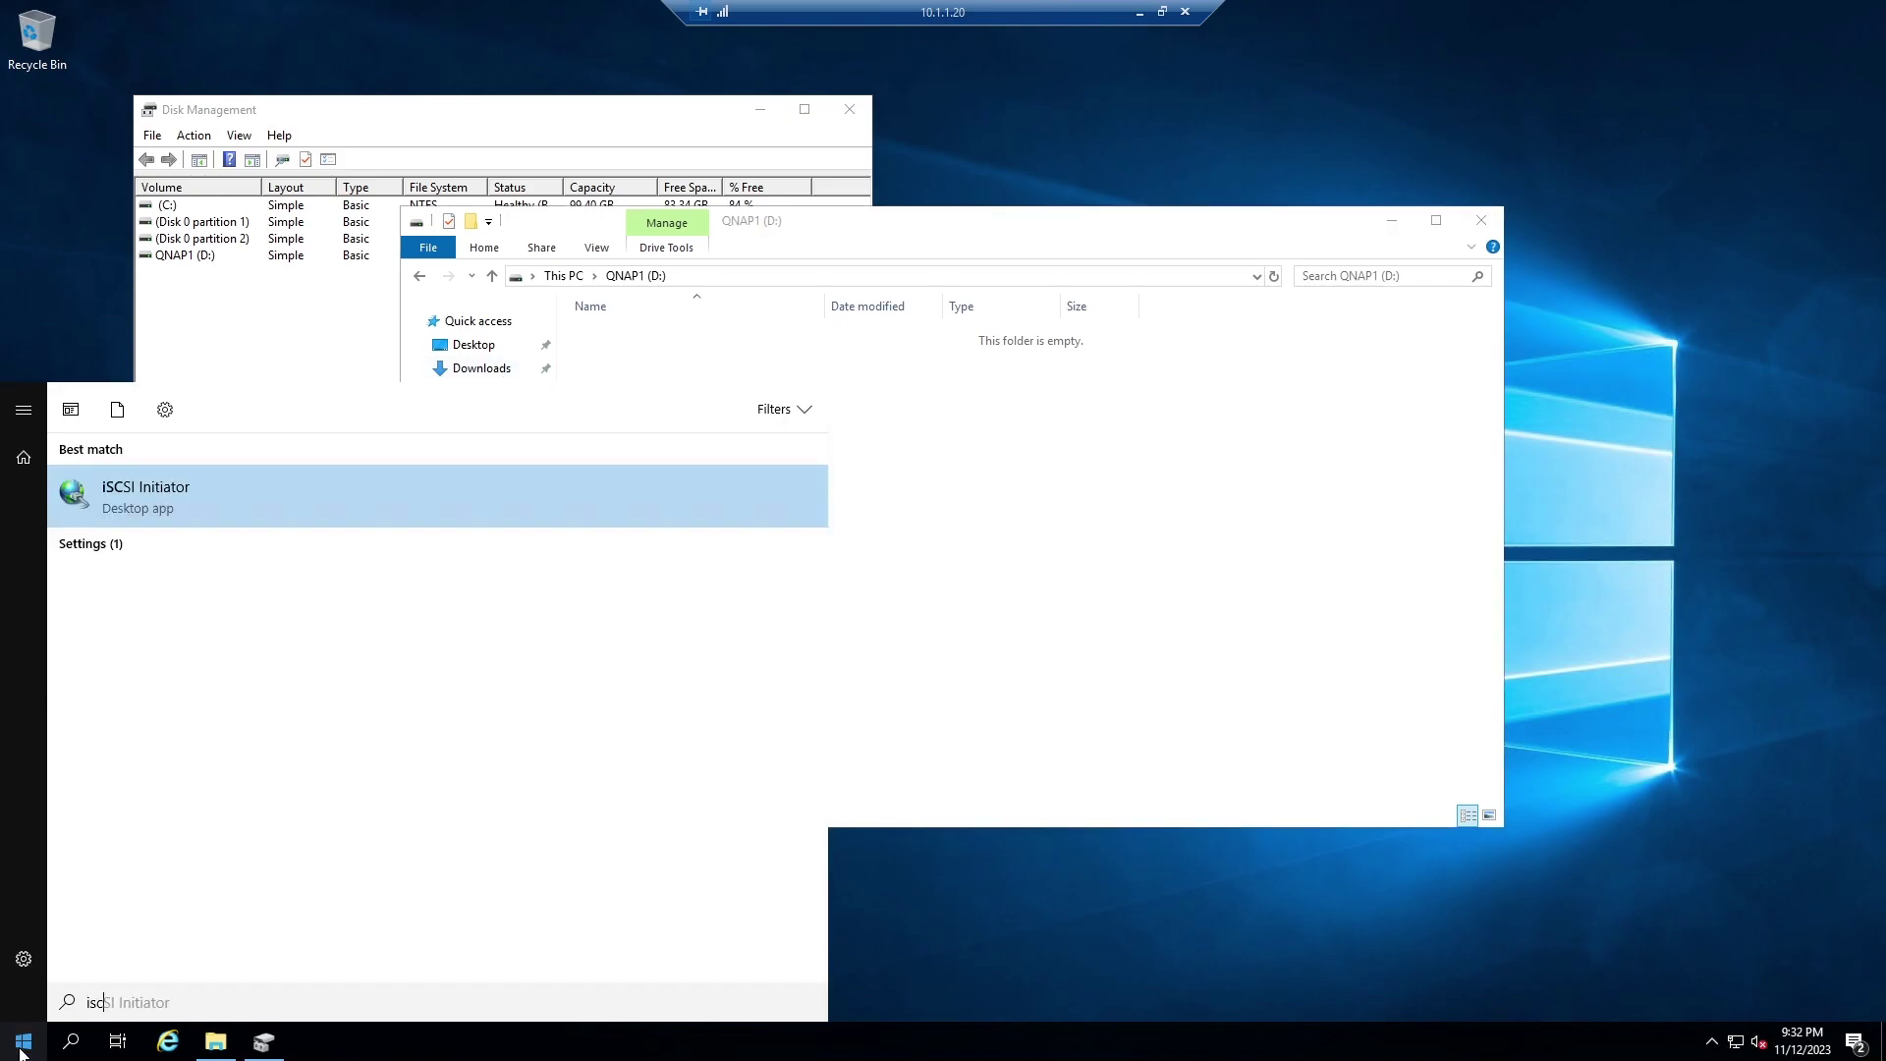
pyautogui.click(170, 503)
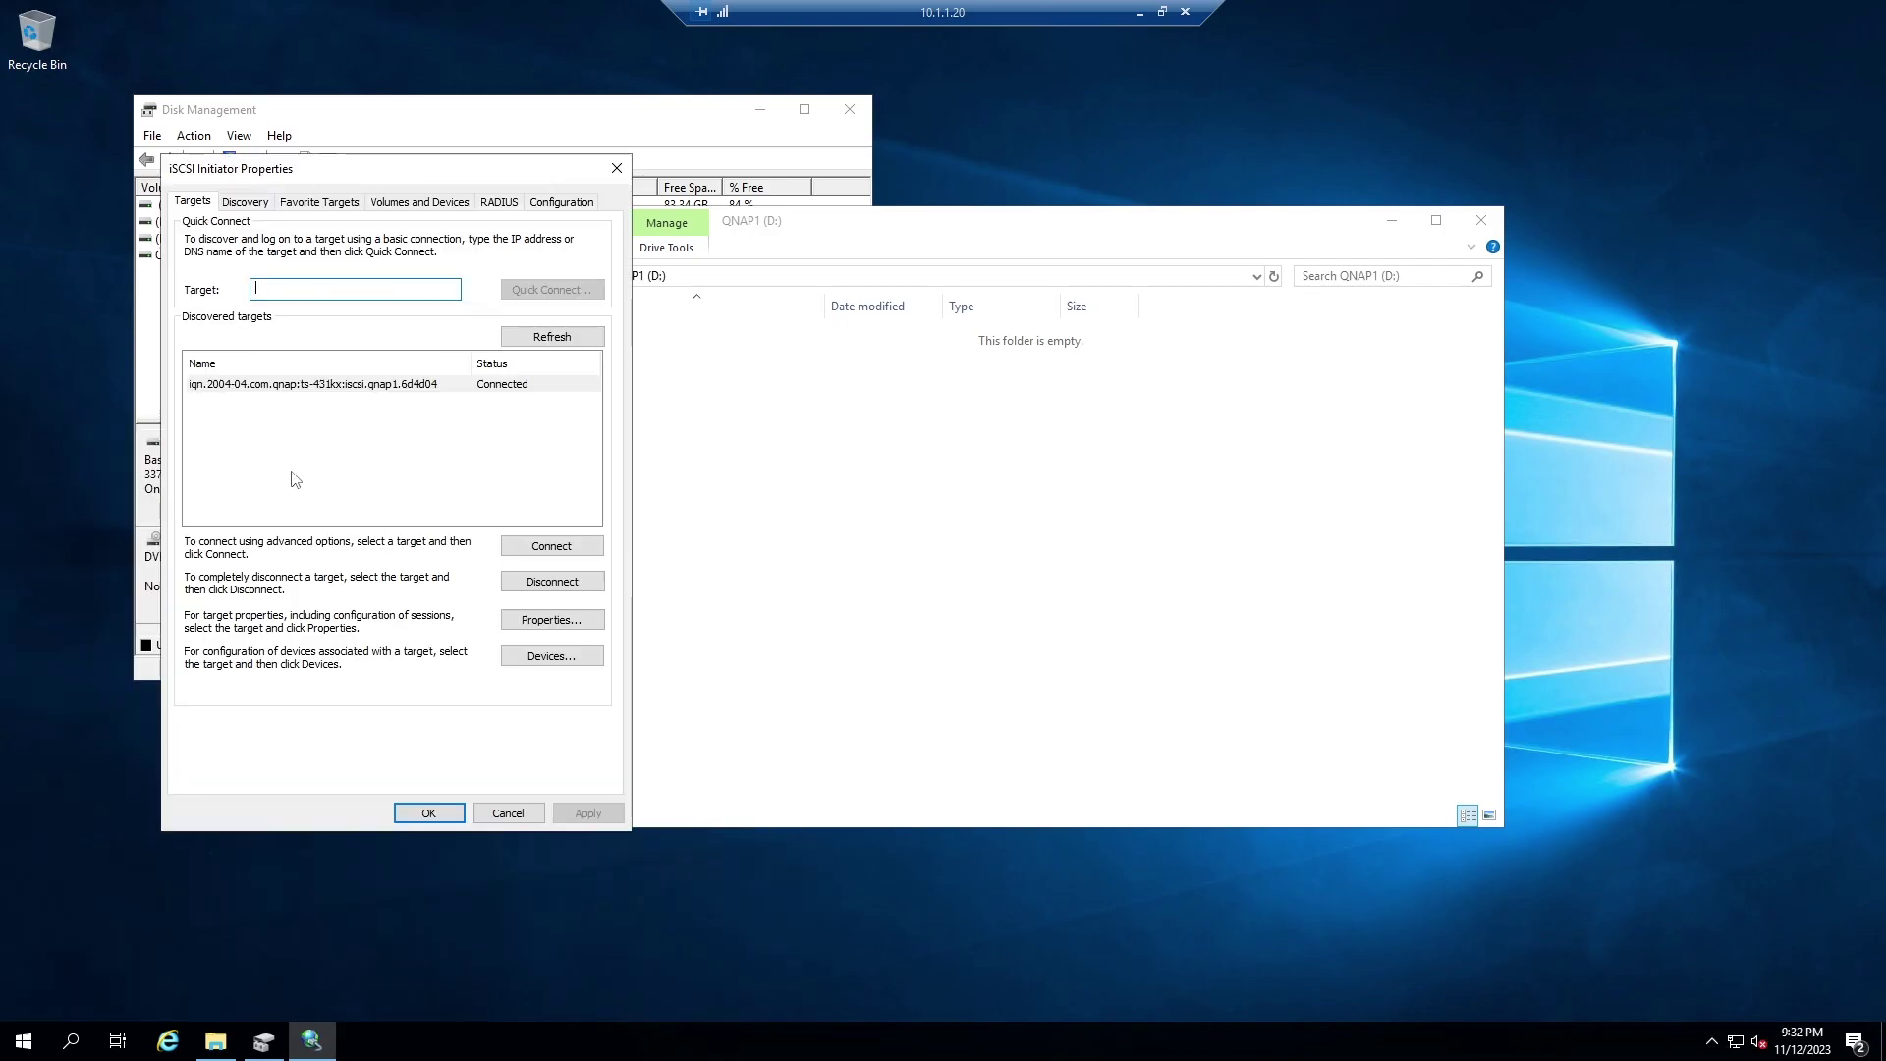
pyautogui.click(337, 386)
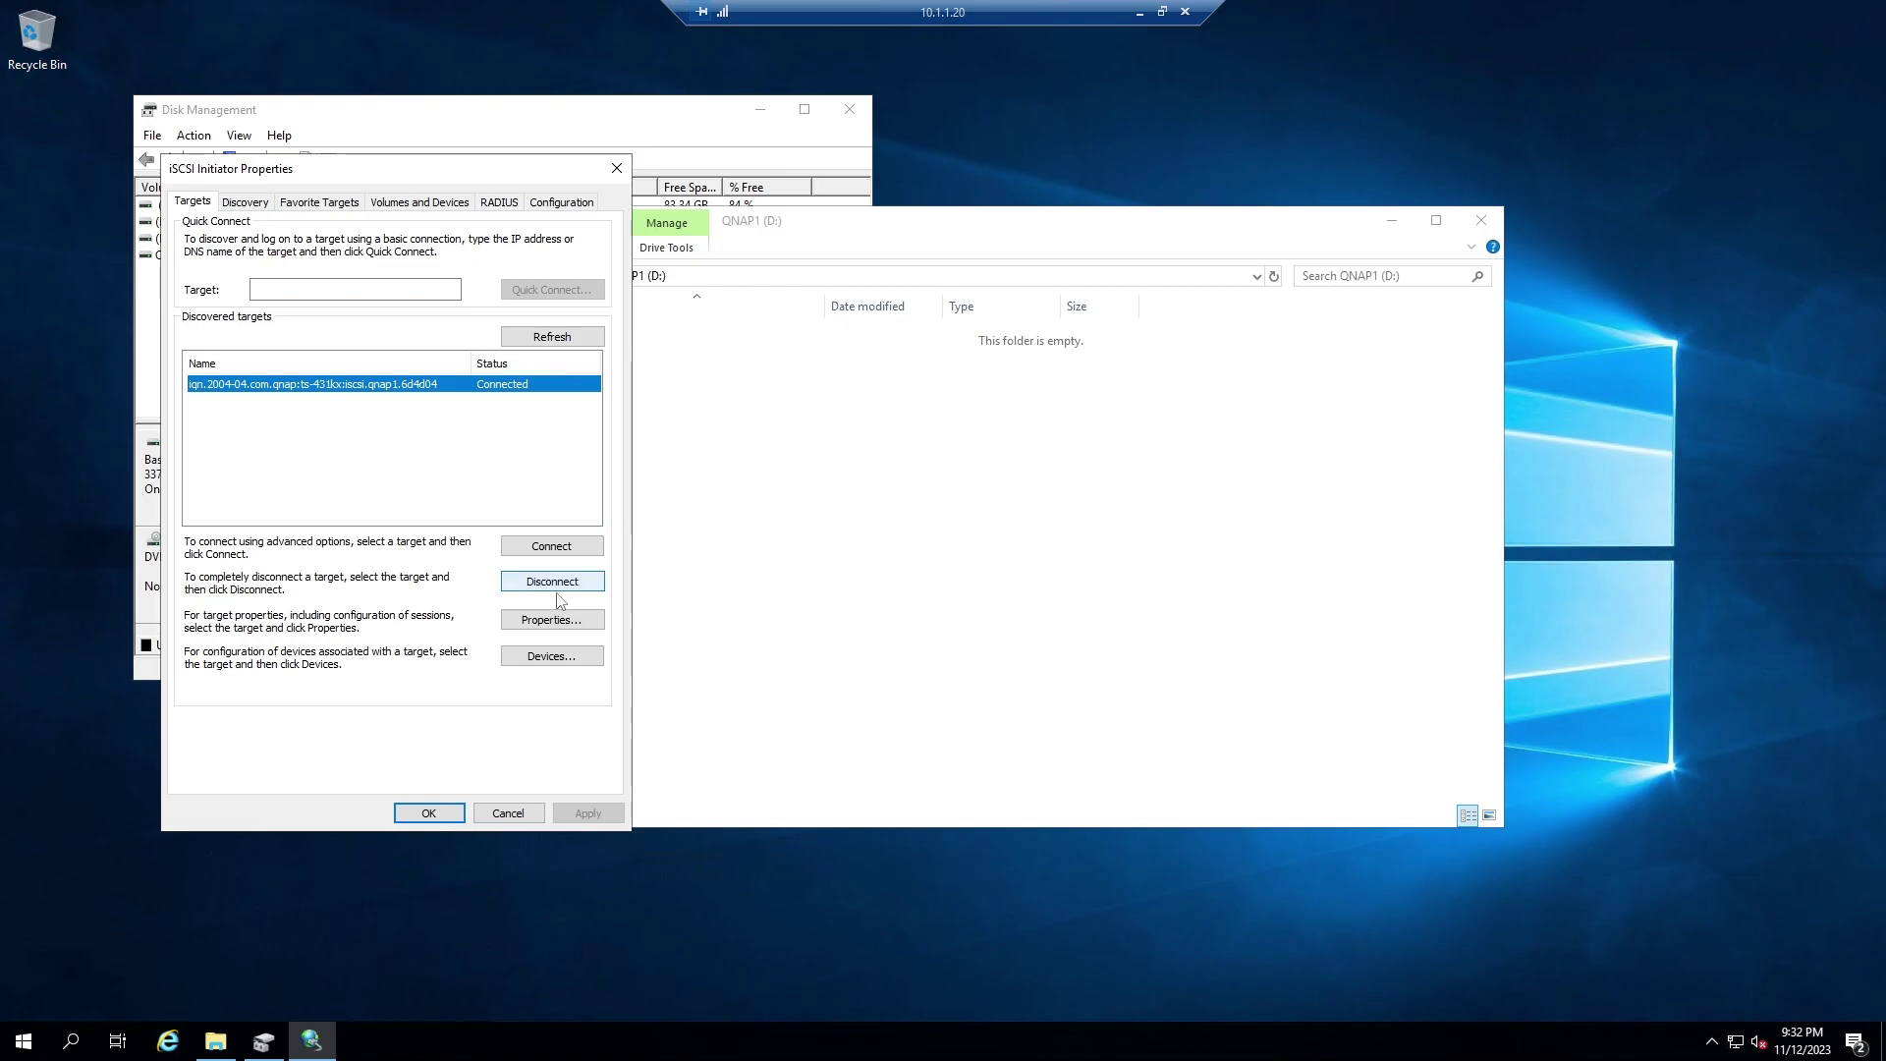
pyautogui.click(564, 623)
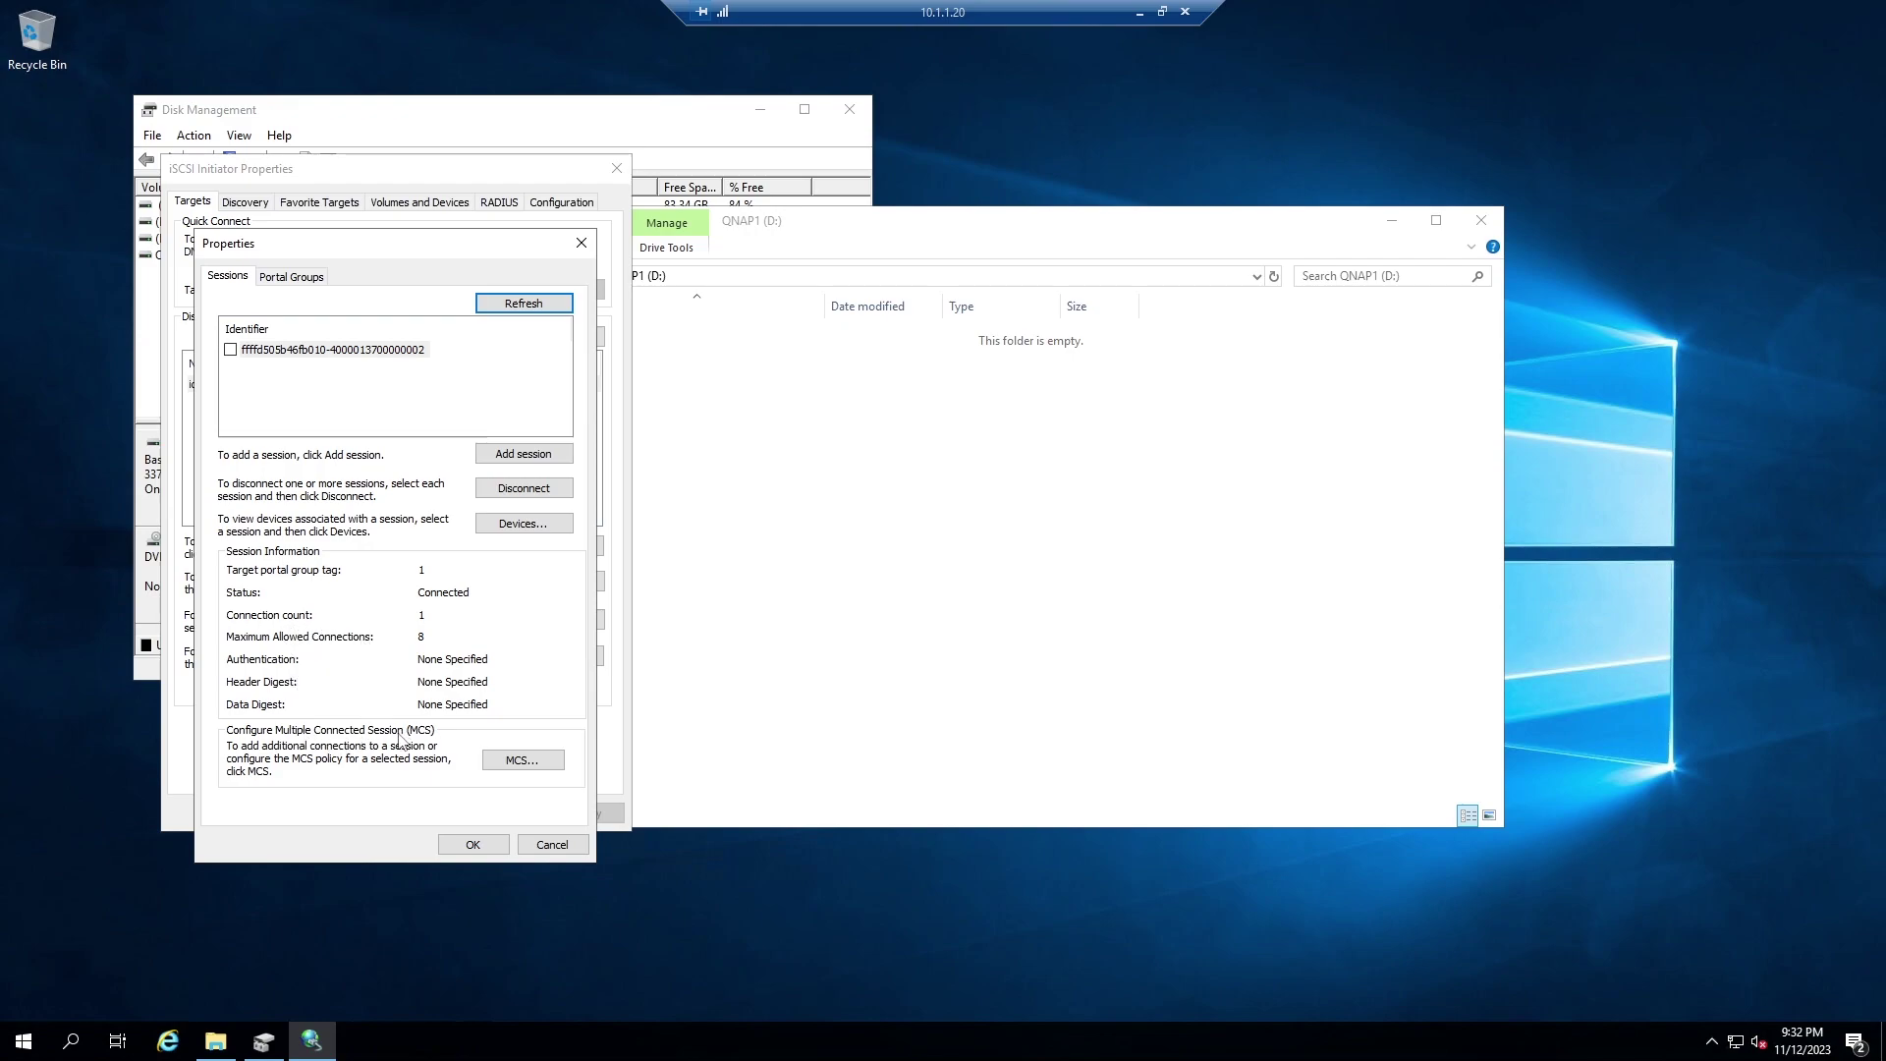
pyautogui.click(537, 766)
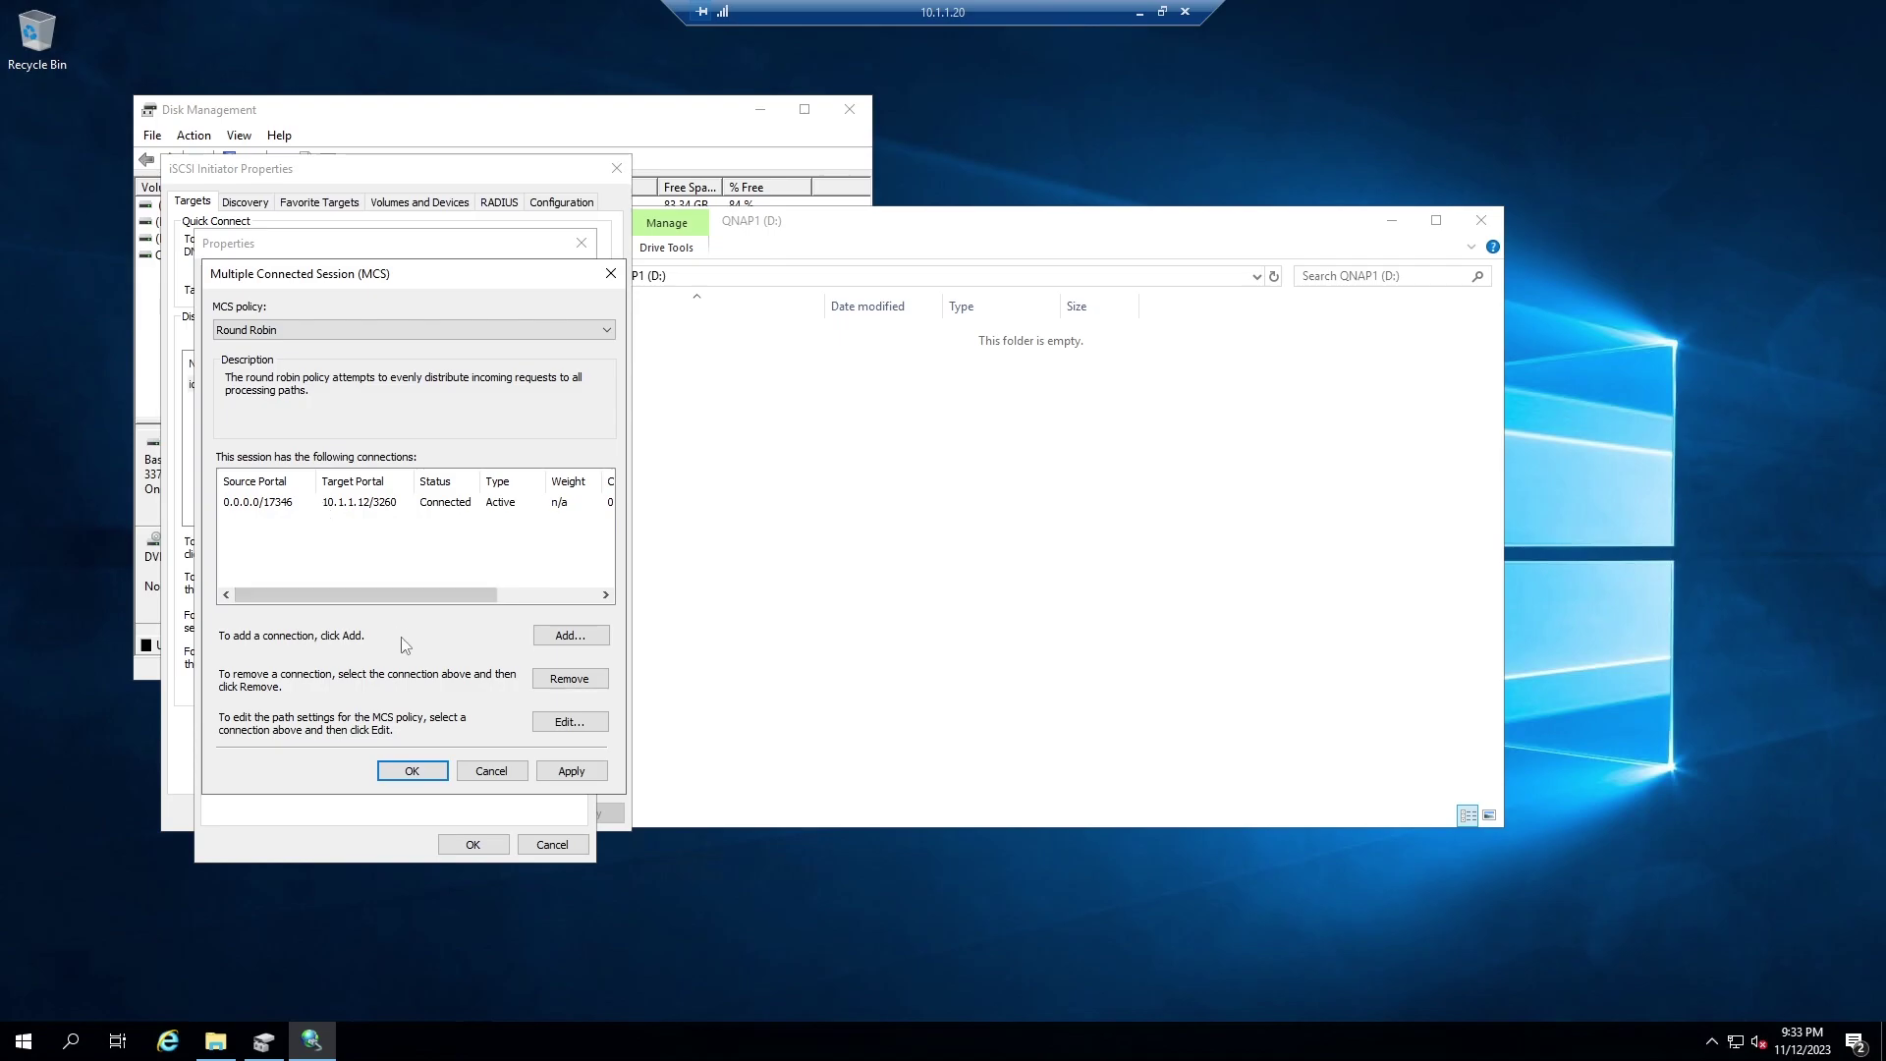
pyautogui.click(492, 772)
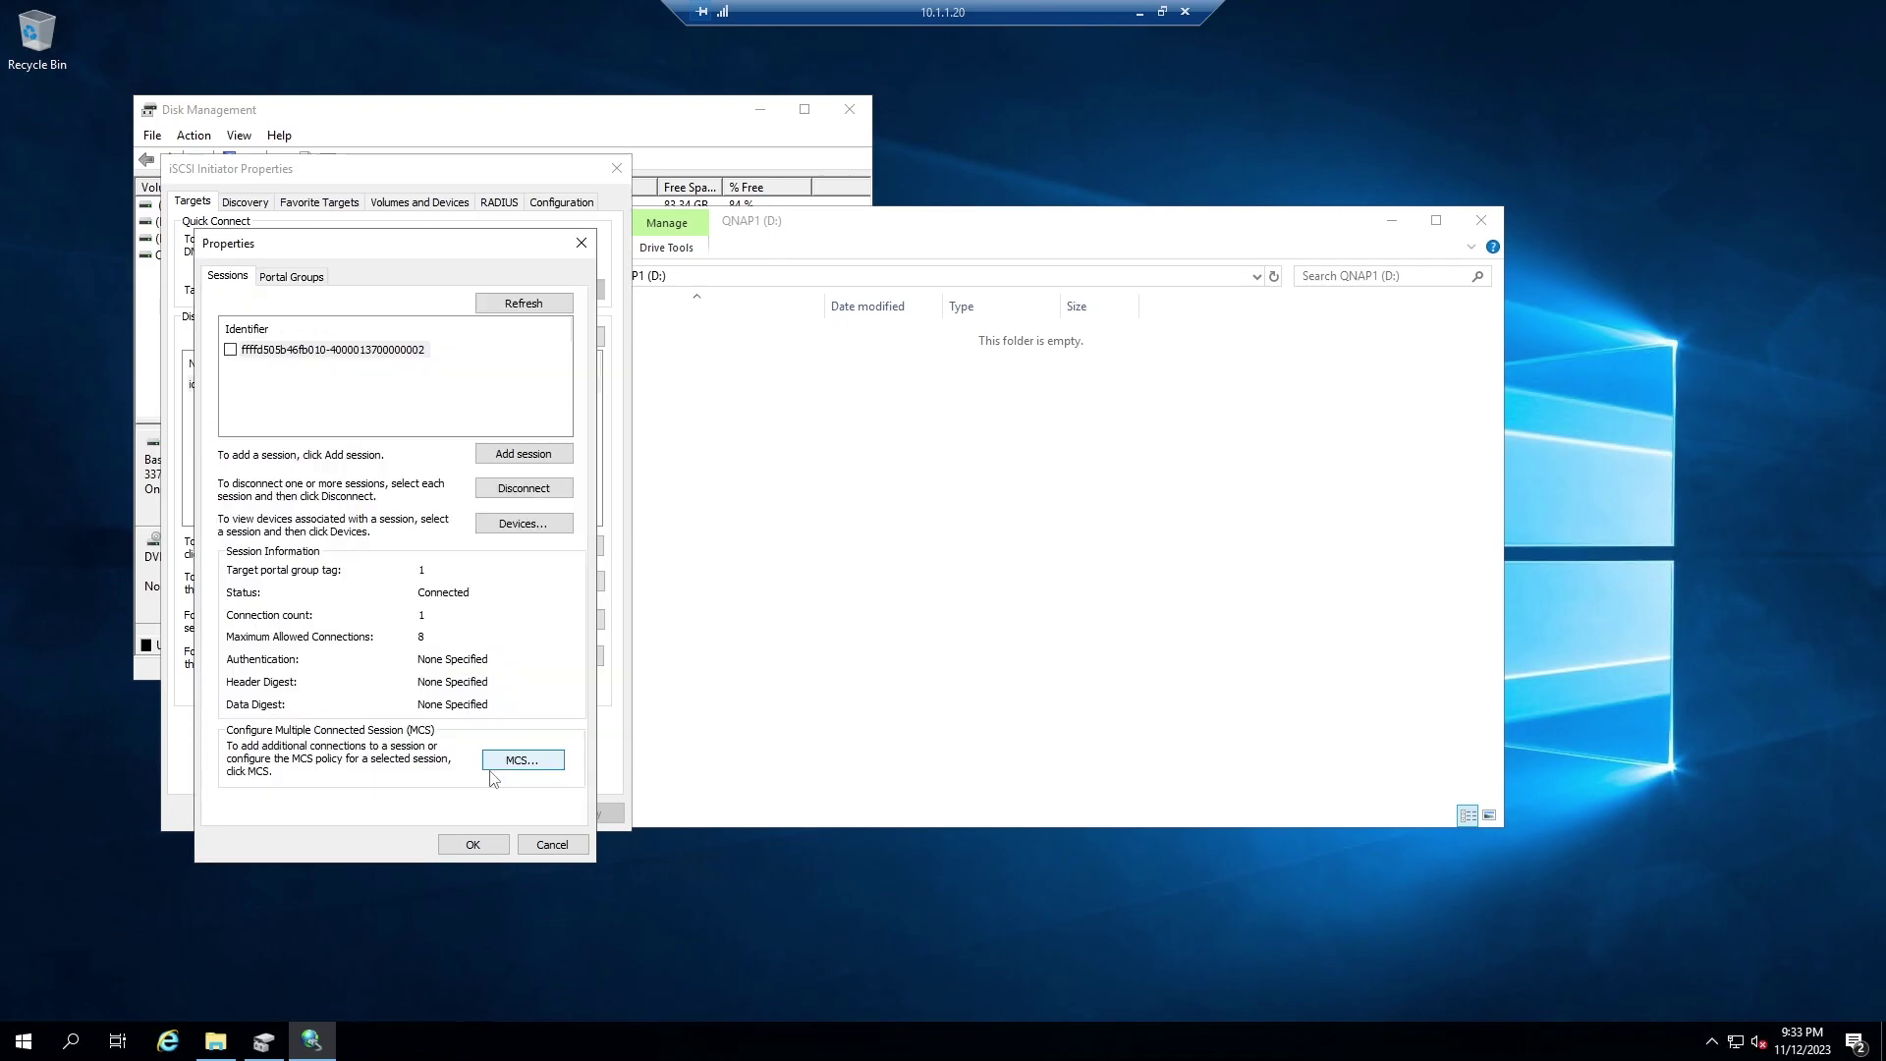
# Close the session properties, iSCSI Initiator and QNAP1 (D:) window, then minimize Remote Desktop
pyautogui.click(546, 849)
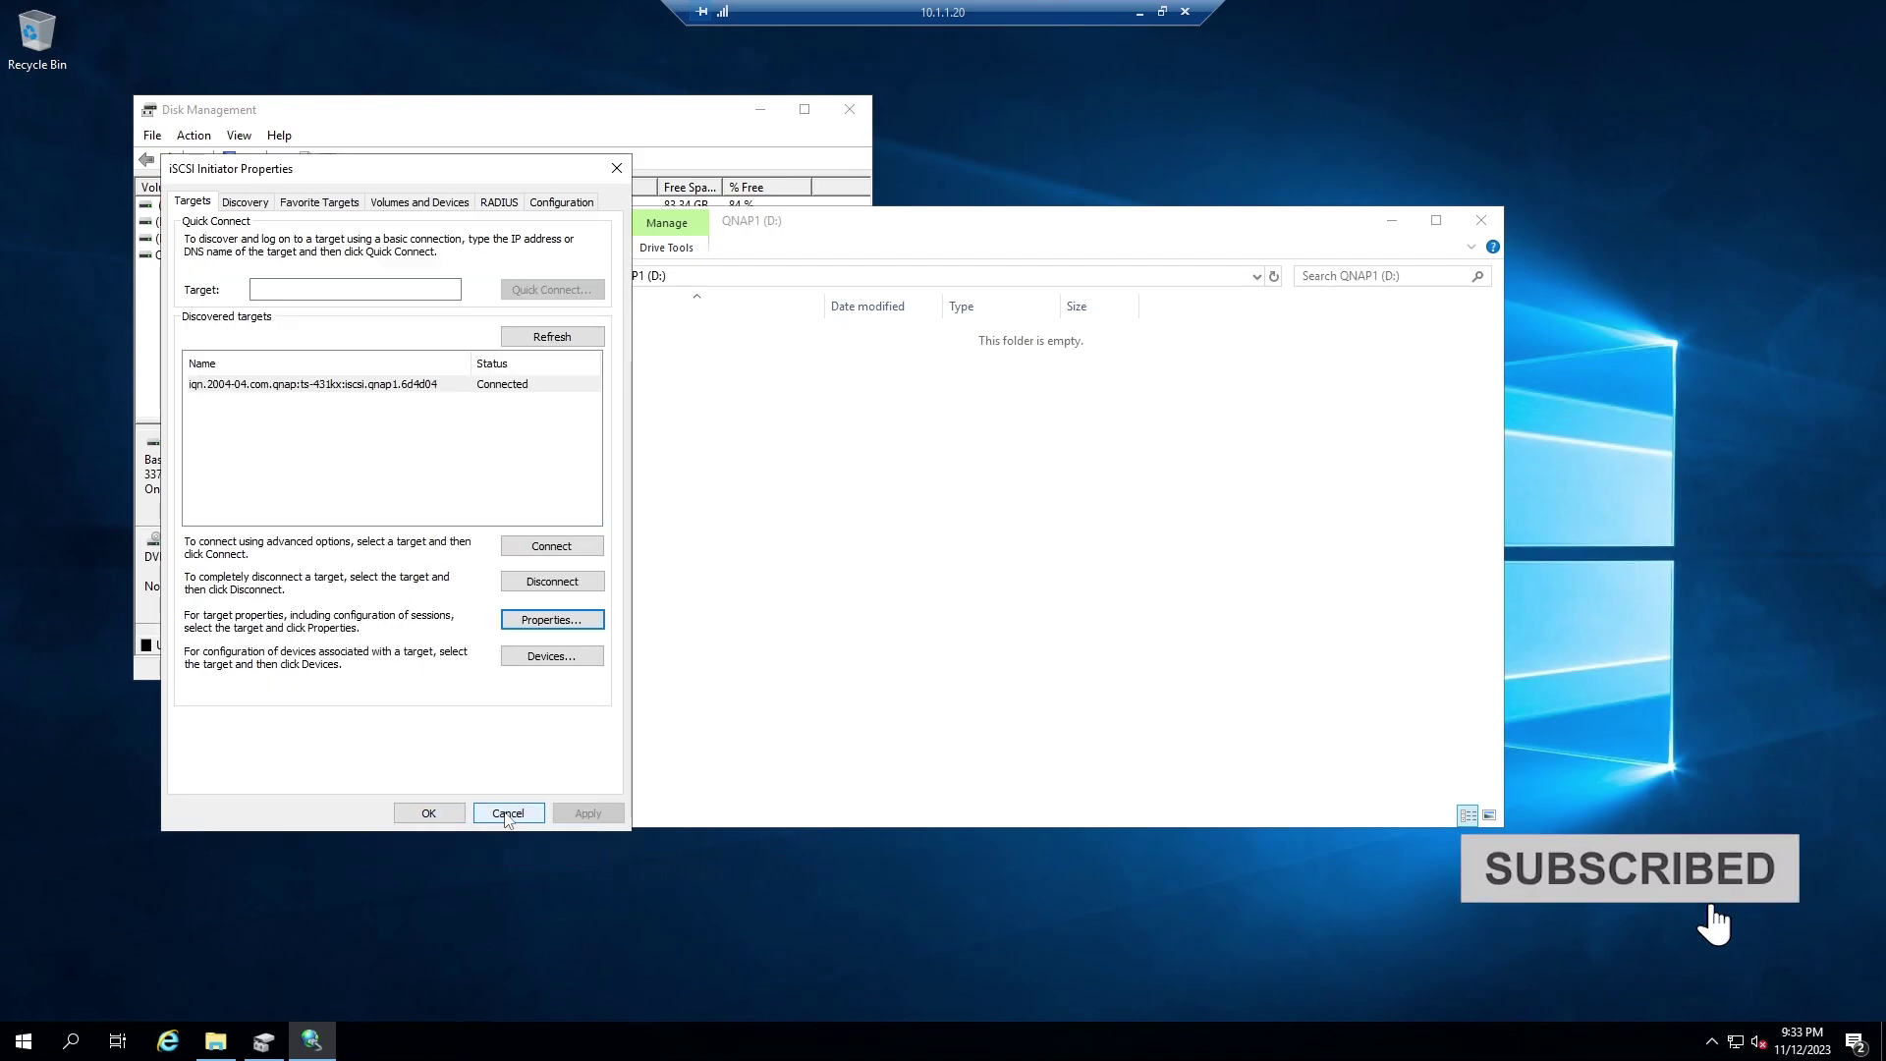
pyautogui.click(512, 815)
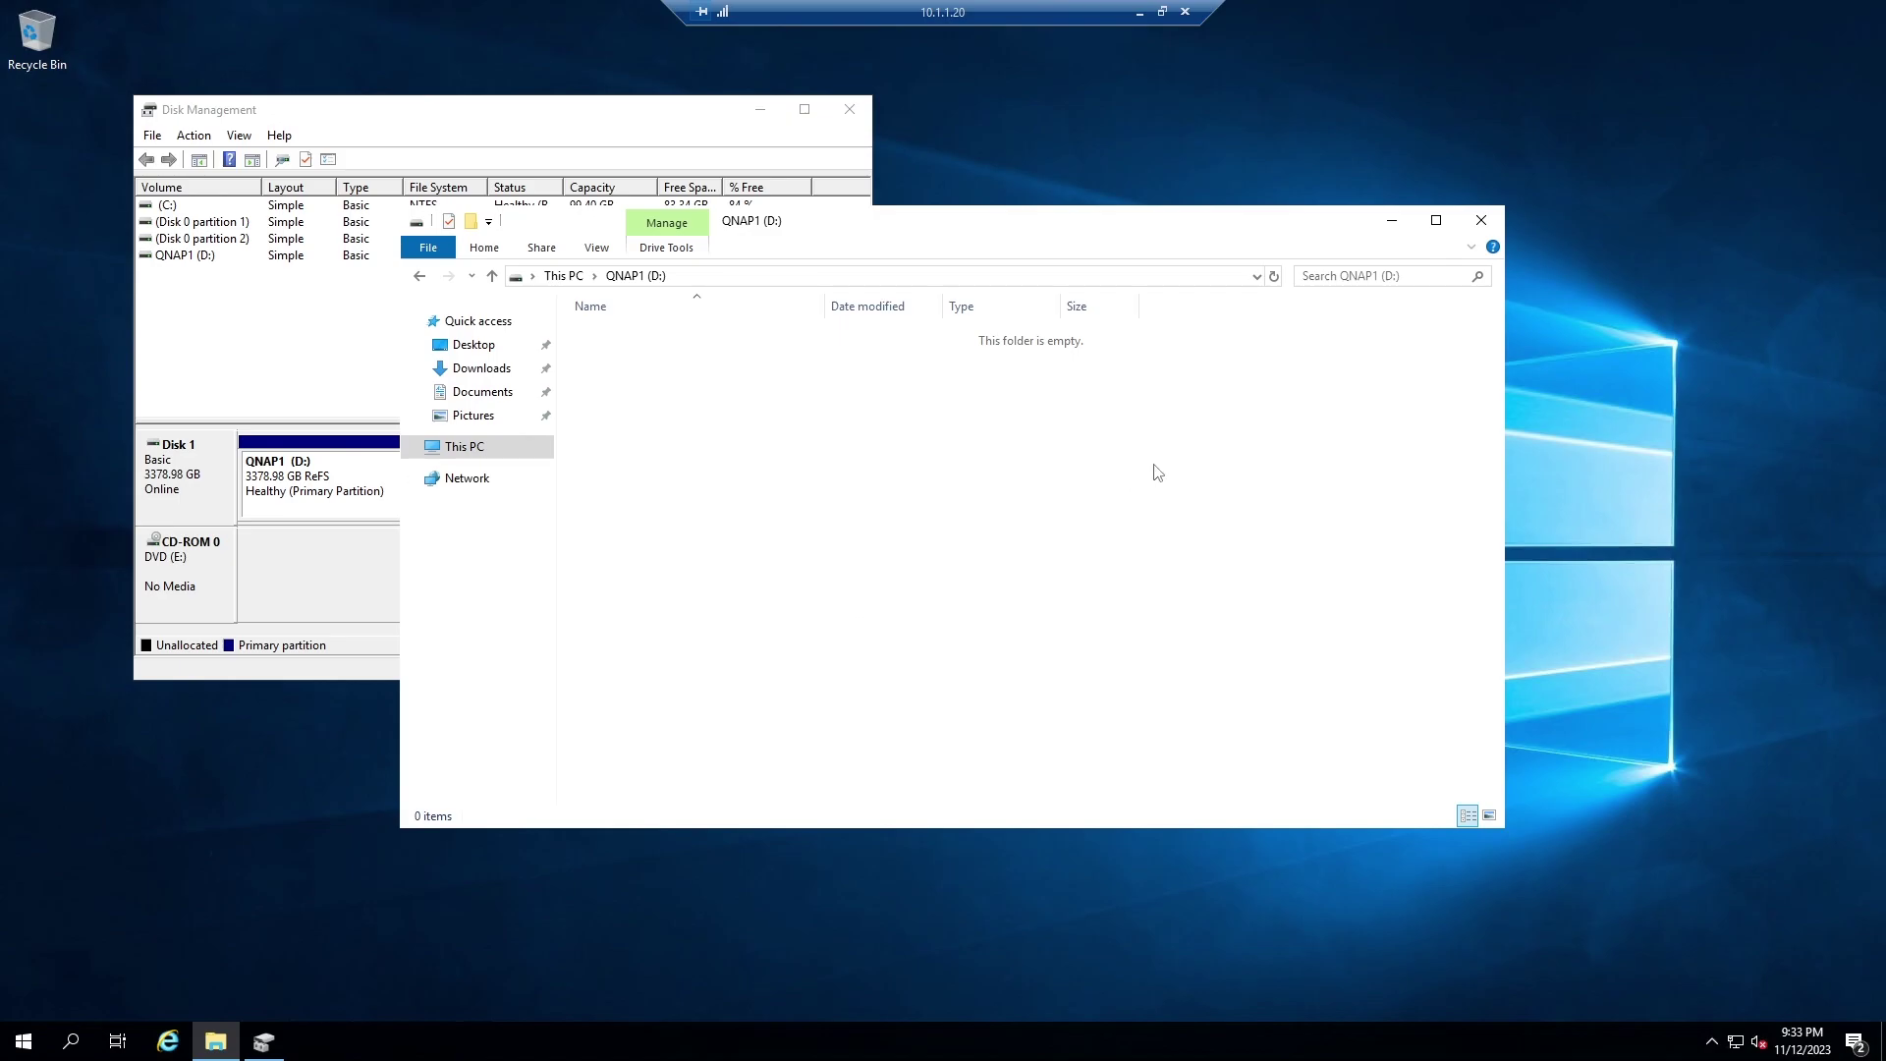
pyautogui.click(1483, 221)
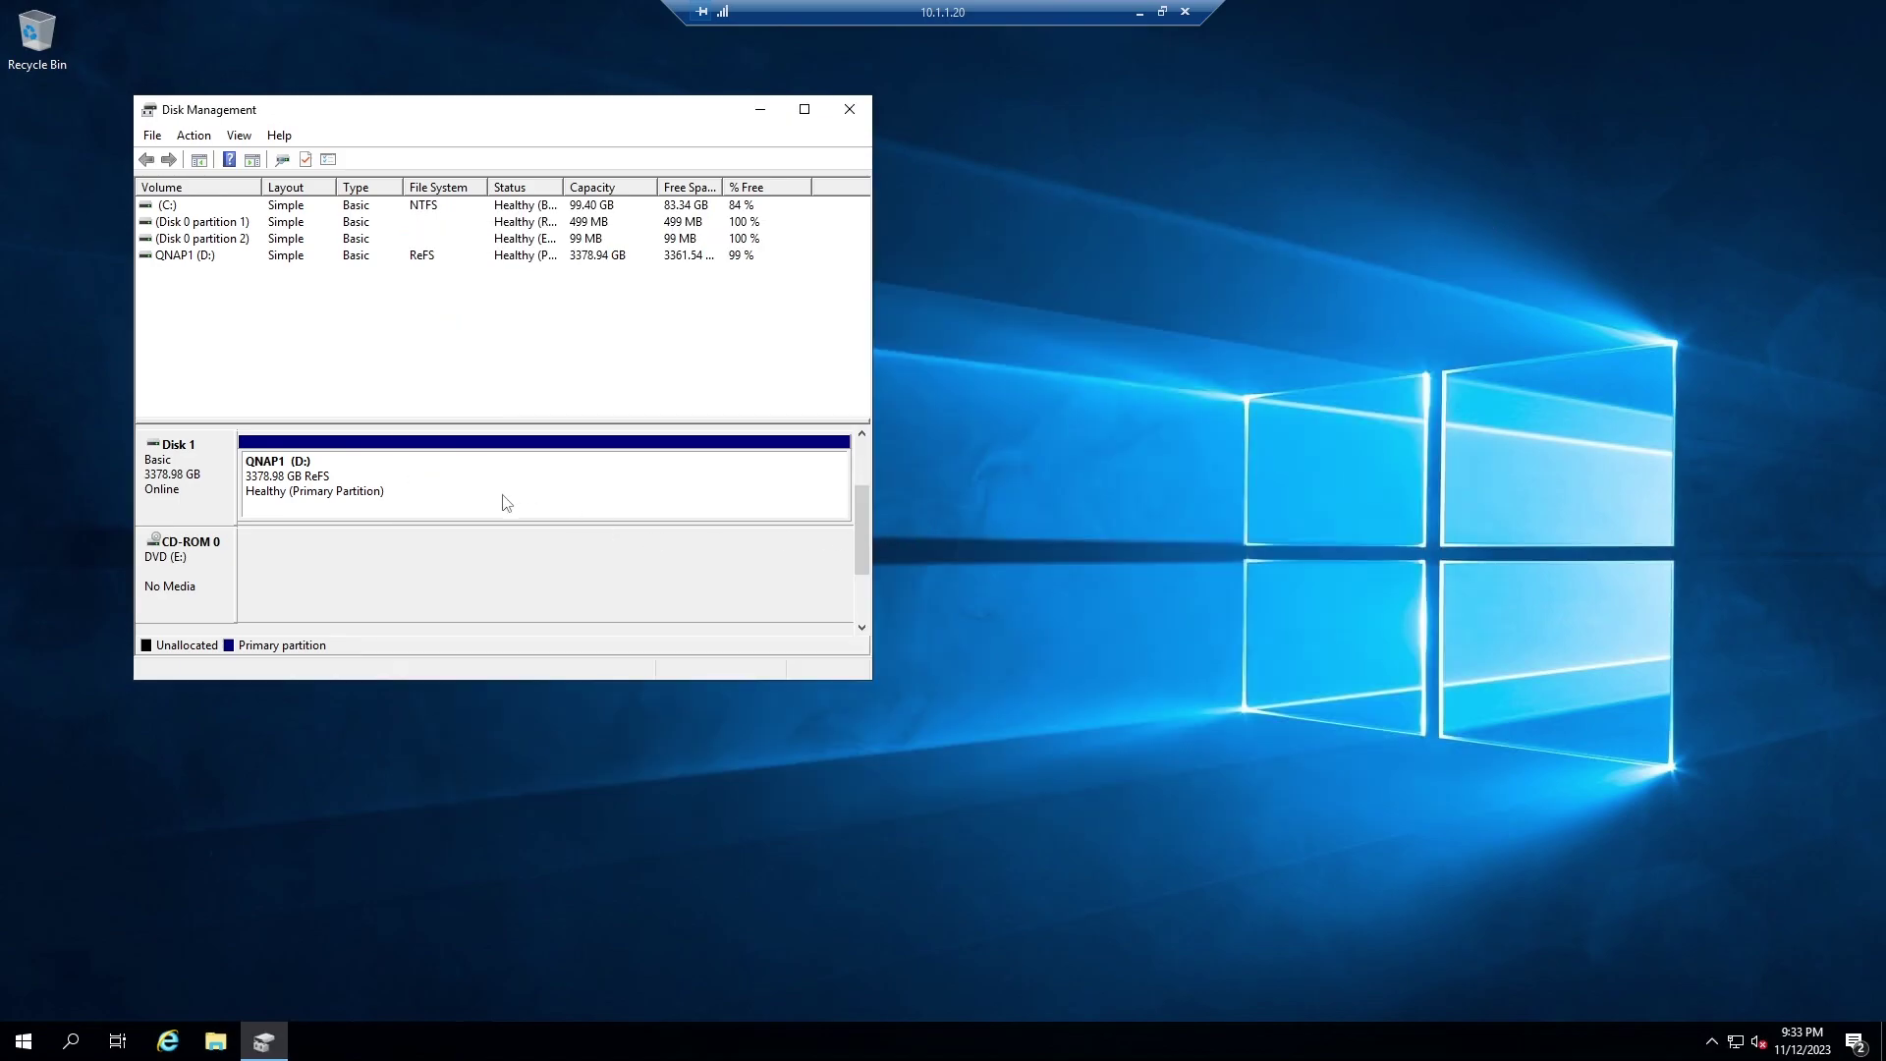
pyautogui.click(1140, 13)
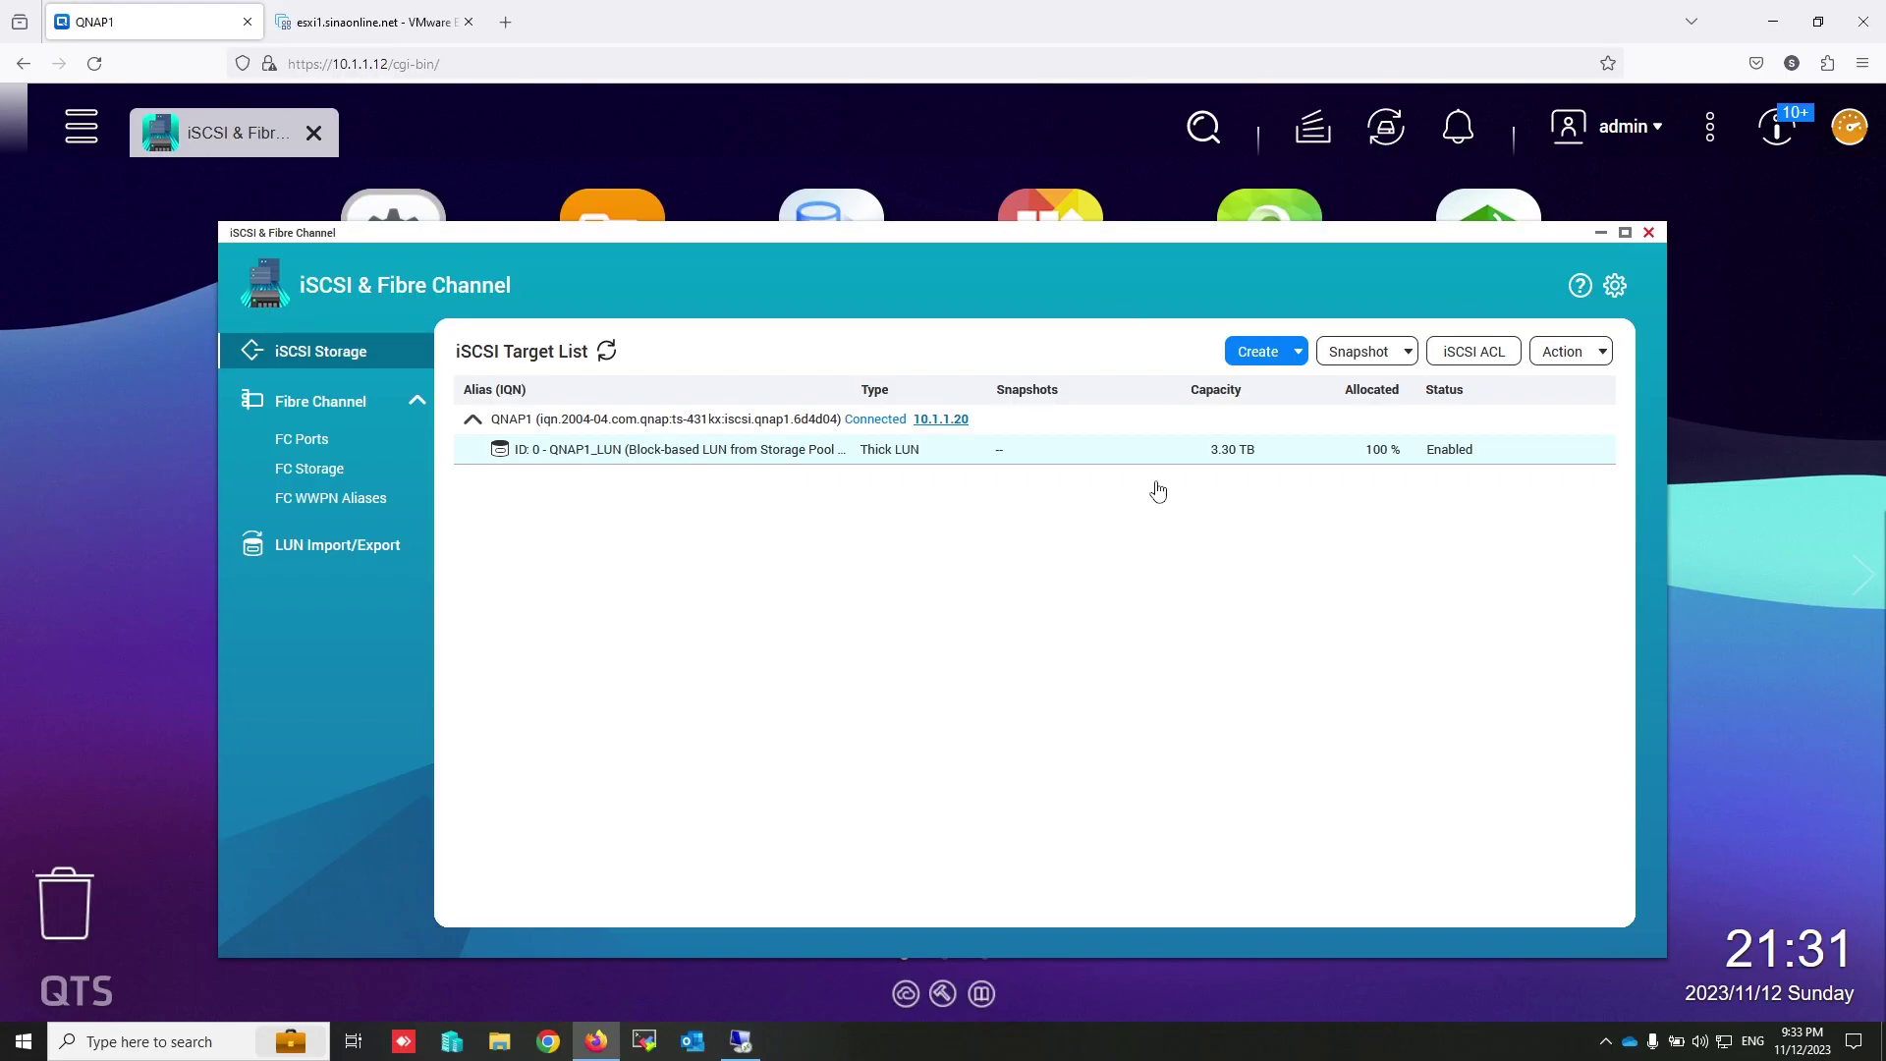